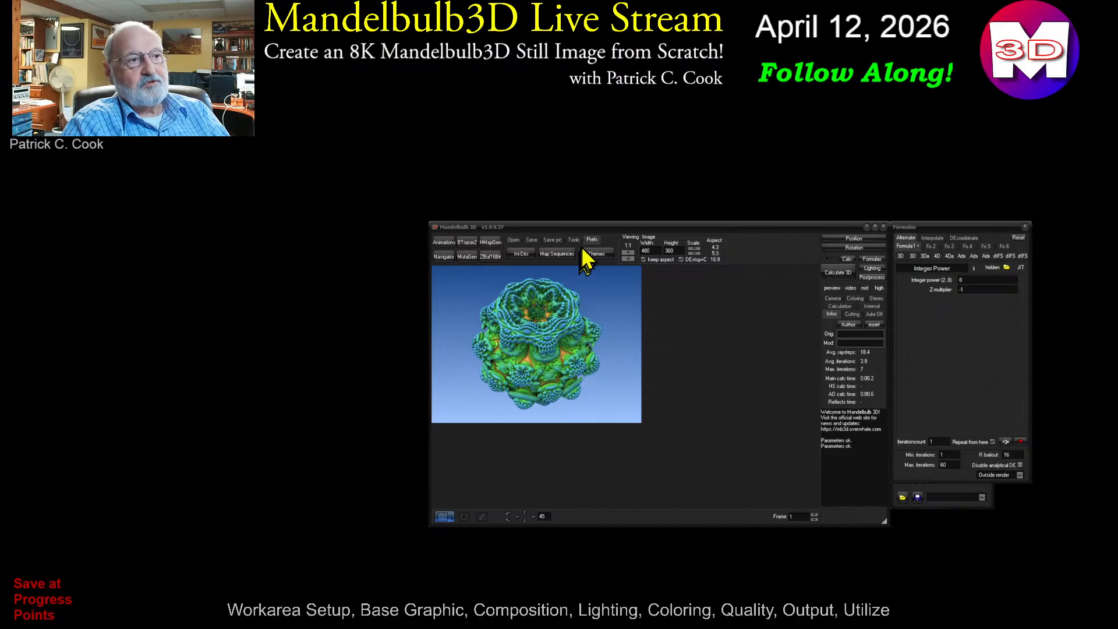
# Step: Review the initial directories for loading and saving files, and save the directory settings
pyautogui.click(521, 255)
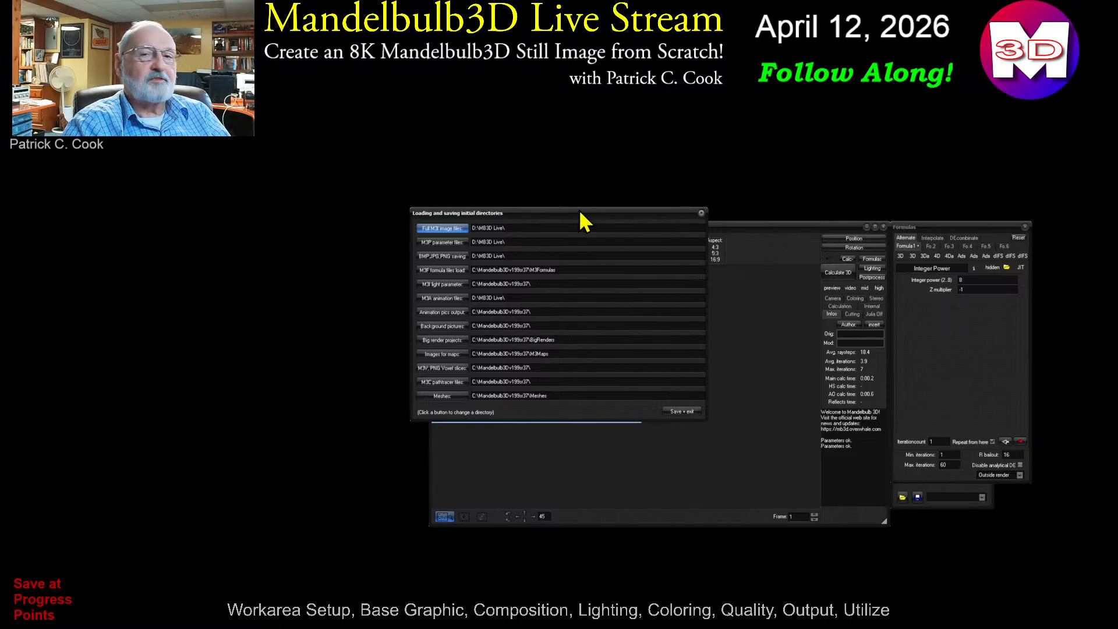
pyautogui.click(679, 410)
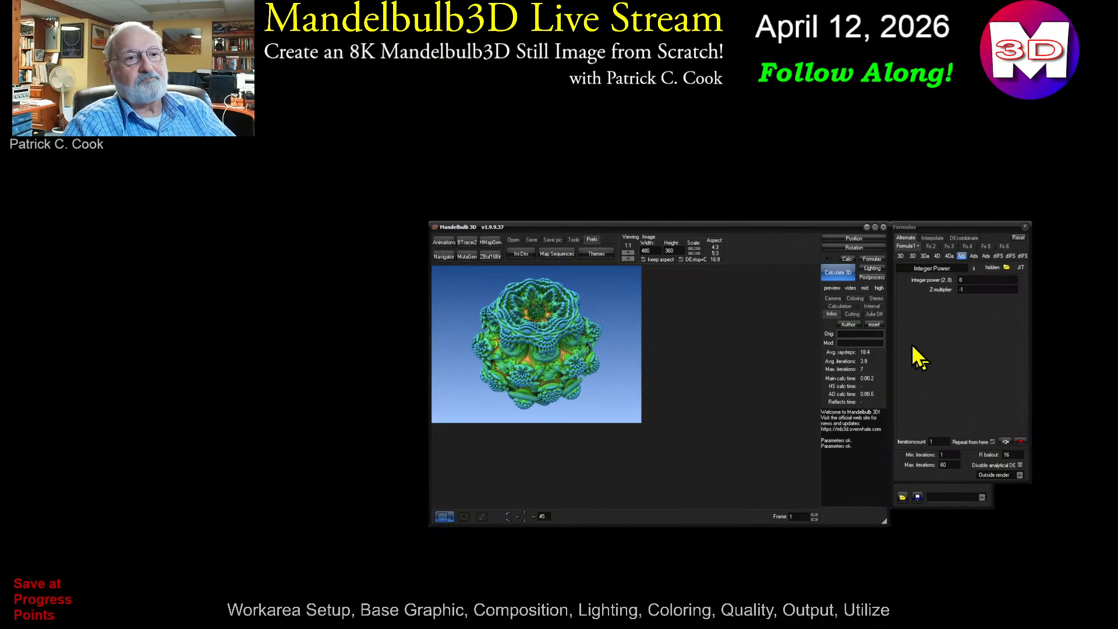
# Step: Switch the formula combination to Interpolate and load Amazing Box as the first formula
pyautogui.click(931, 239)
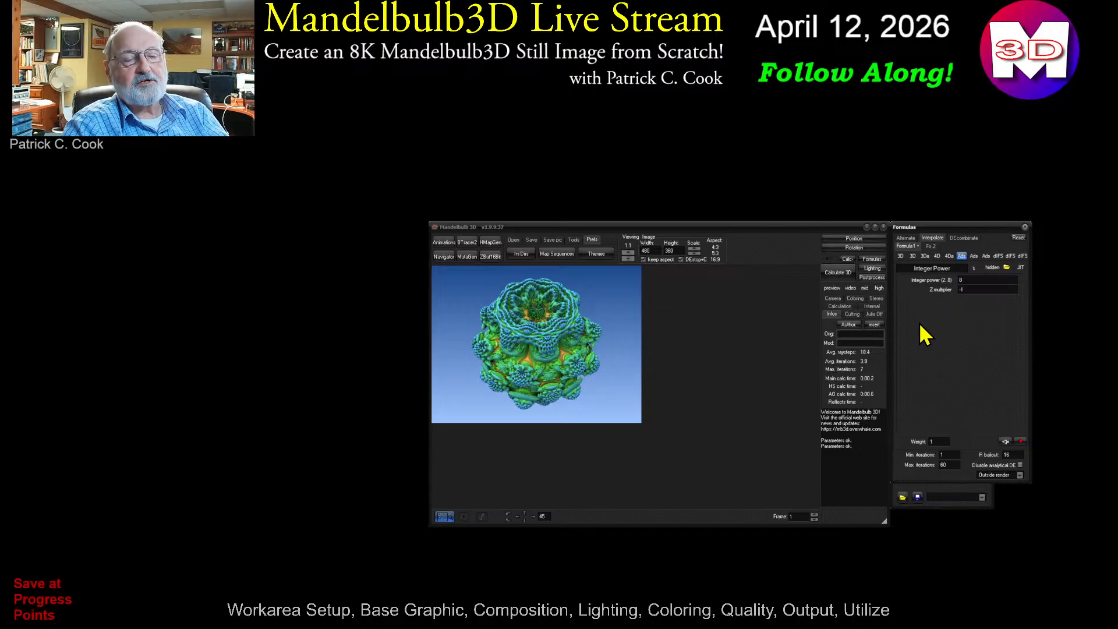
pyautogui.click(937, 241)
pyautogui.click(927, 258)
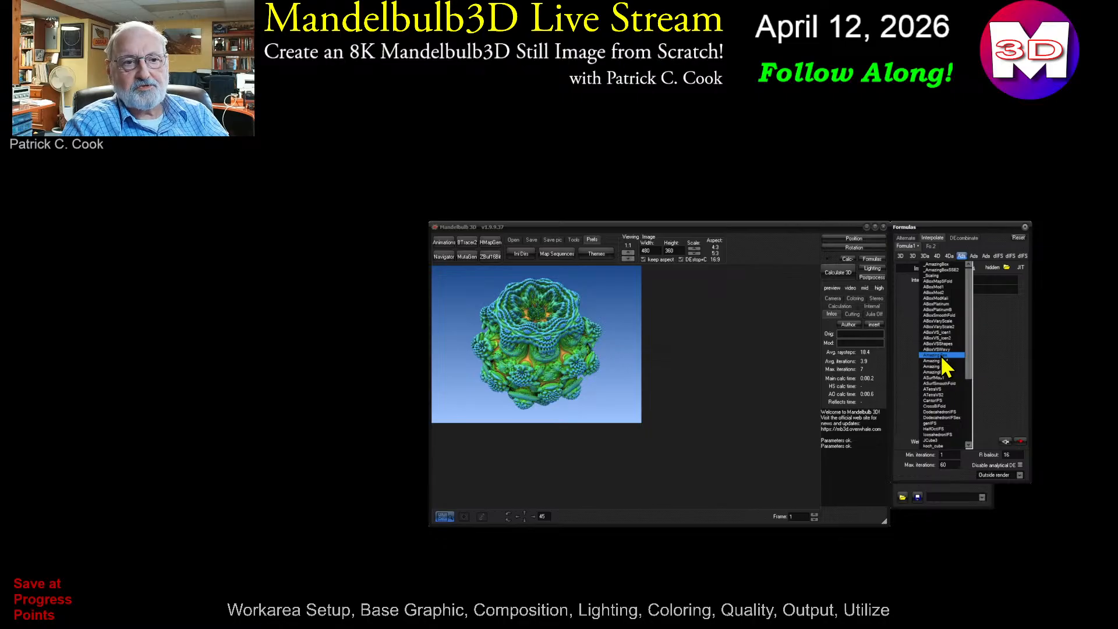
pyautogui.click(941, 354)
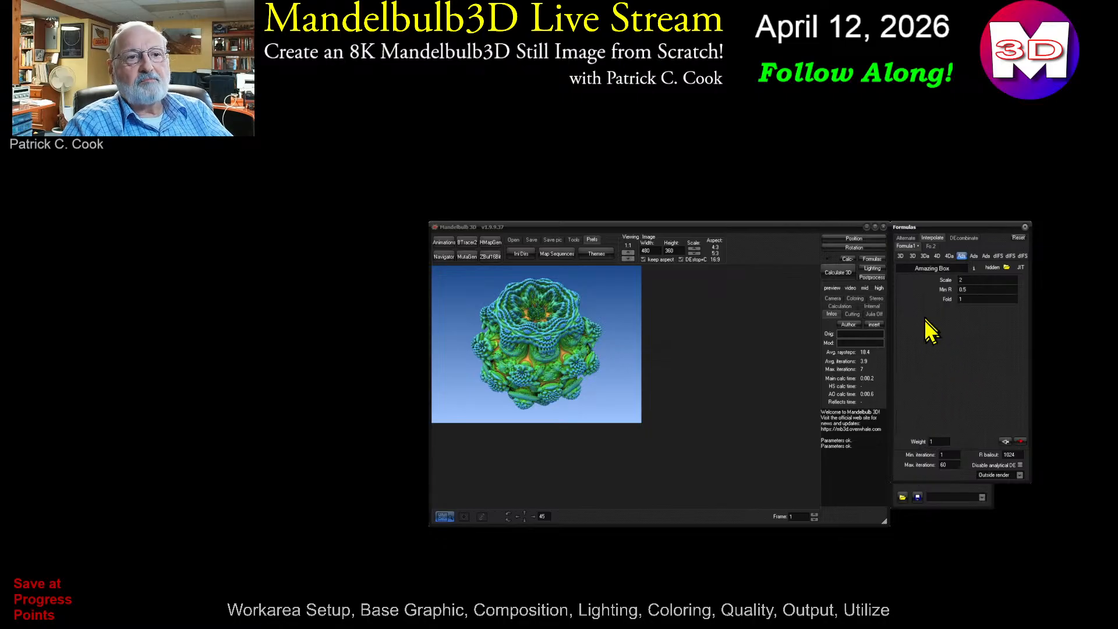
pyautogui.click(915, 271)
pyautogui.click(951, 344)
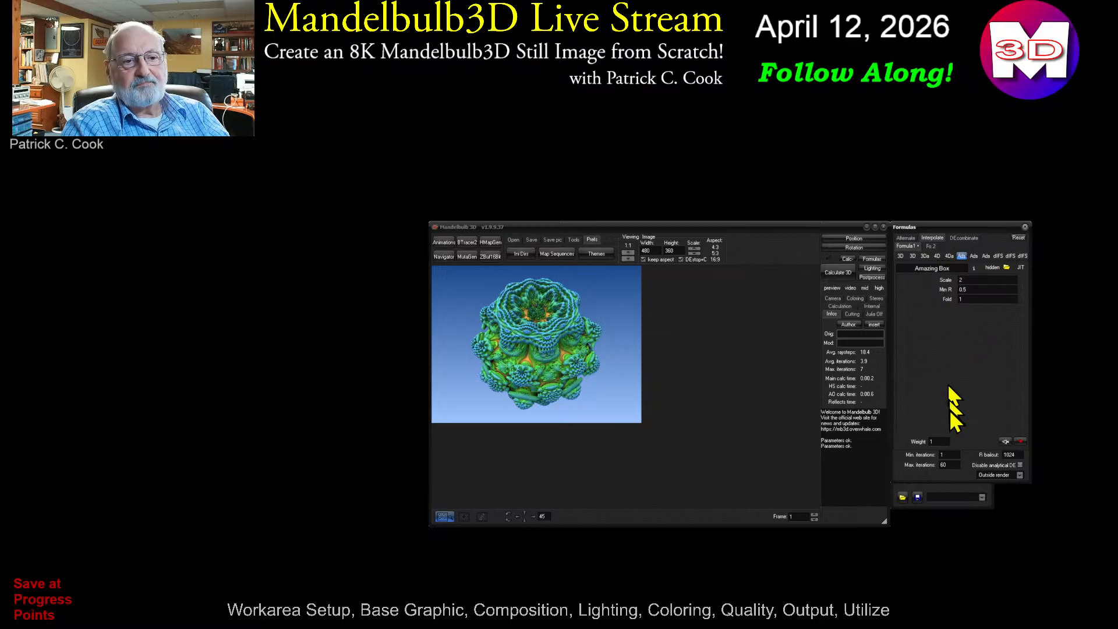
pyautogui.doubleClick(932, 441)
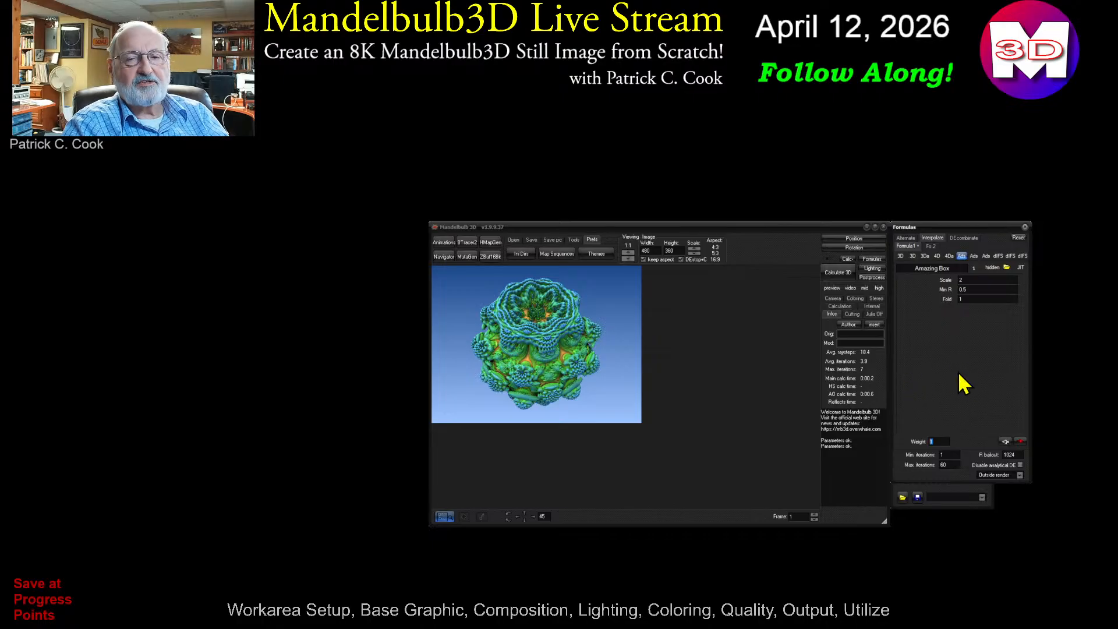
# Step: Load Amazing Box as the second formula of the interpolation
pyautogui.click(931, 246)
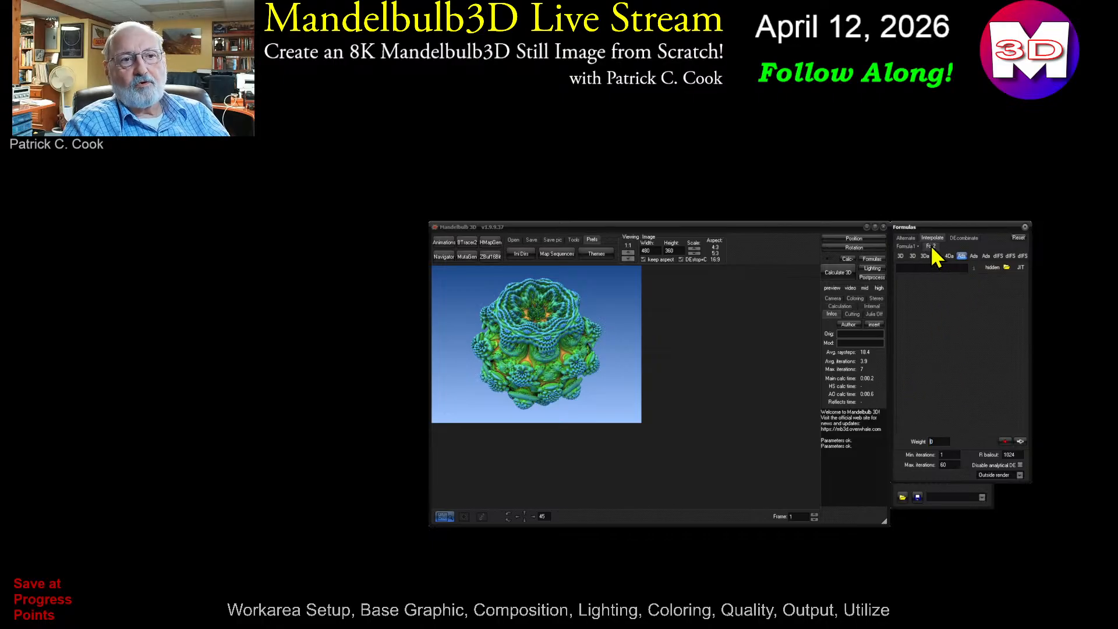
pyautogui.click(924, 256)
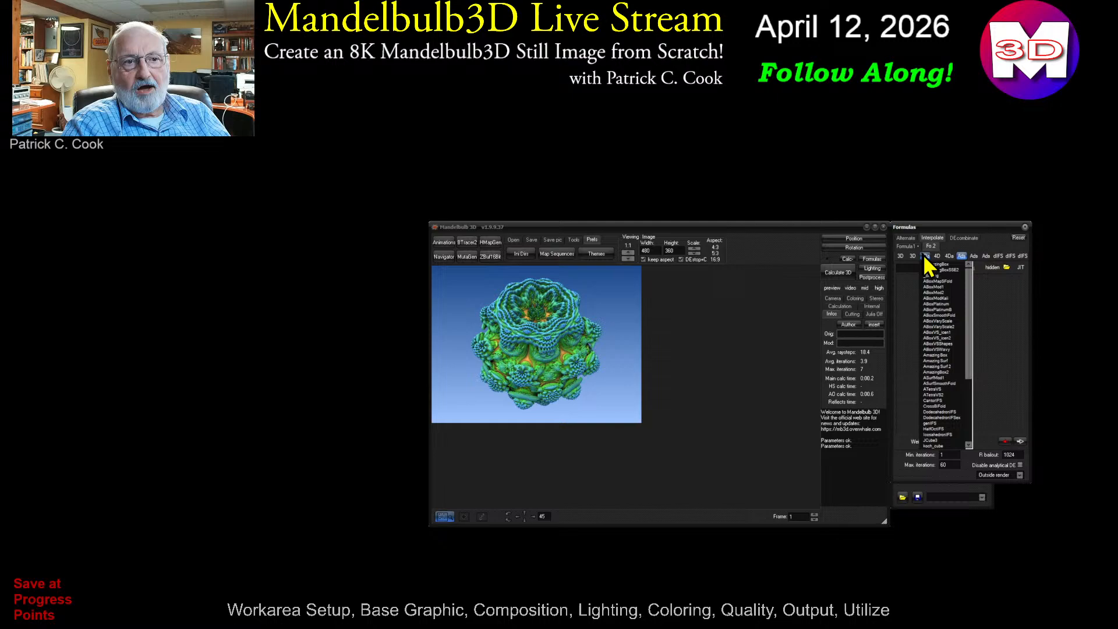
pyautogui.click(947, 356)
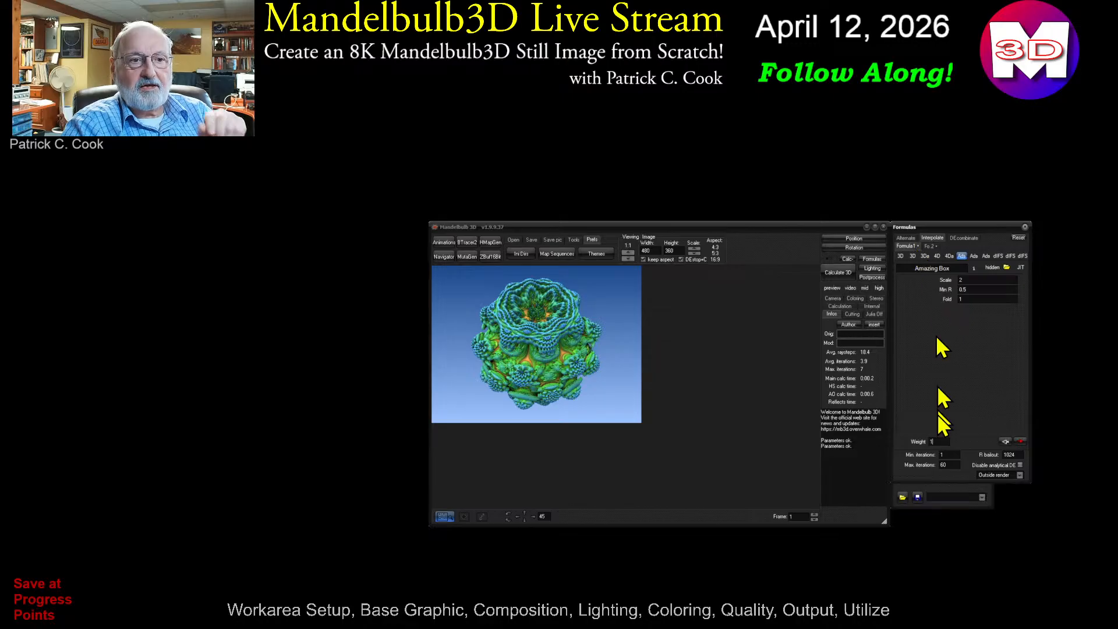
pyautogui.moveTo(936, 442); pyautogui.dragTo(920, 443)
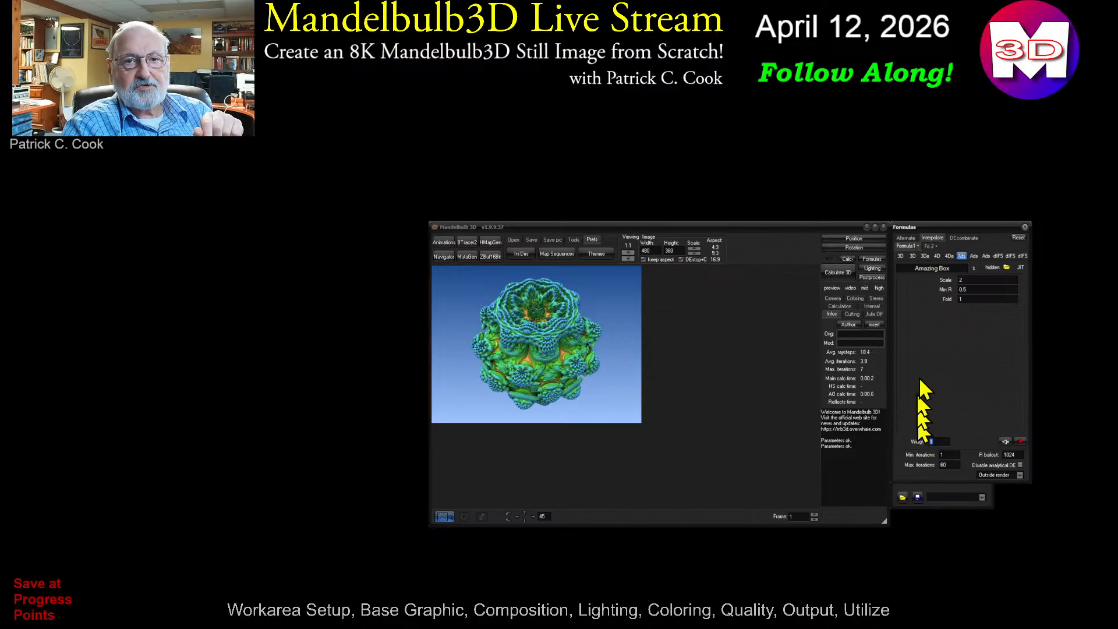
pyautogui.click(931, 238)
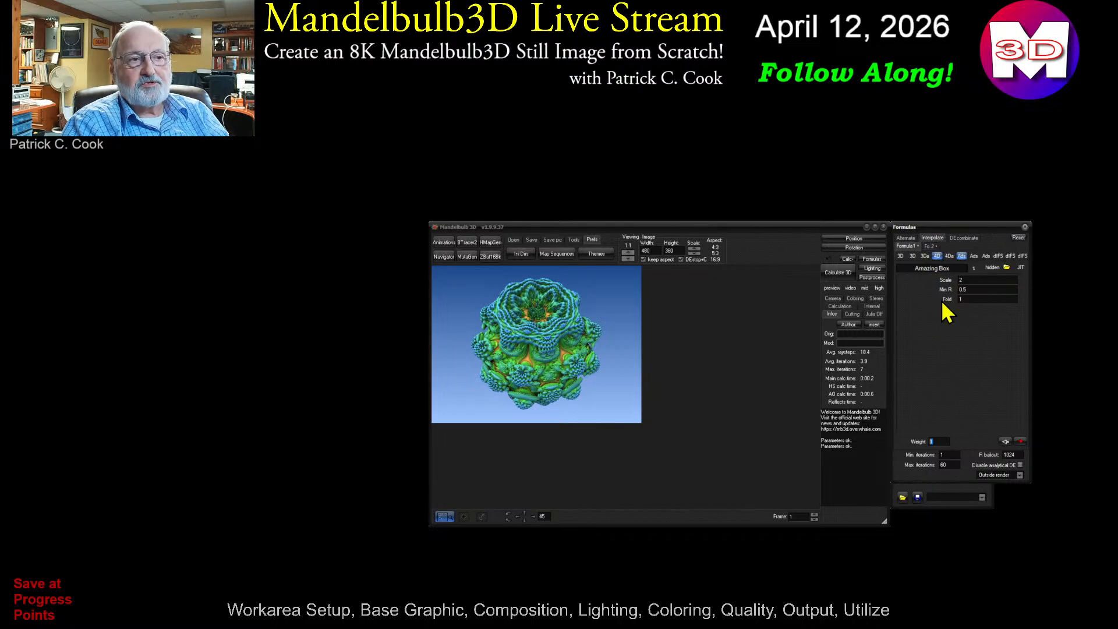
# Step: Render the interpolated formulas in the main view and set the image aspect ratio to 16:9
pyautogui.click(836, 273)
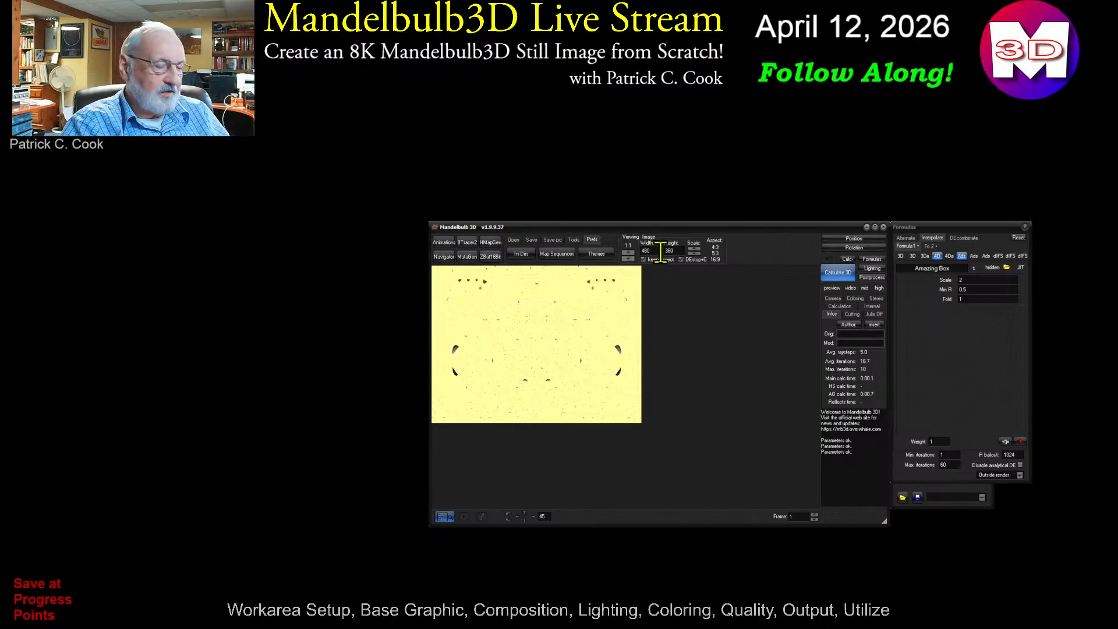
pyautogui.click(715, 259)
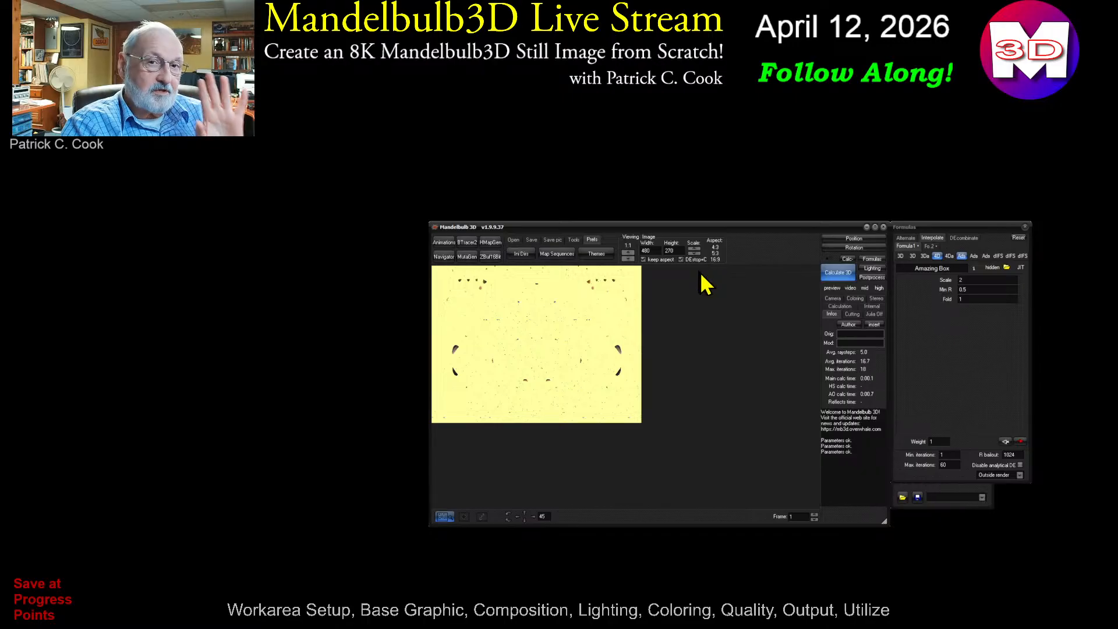
pyautogui.doubleClick(654, 251)
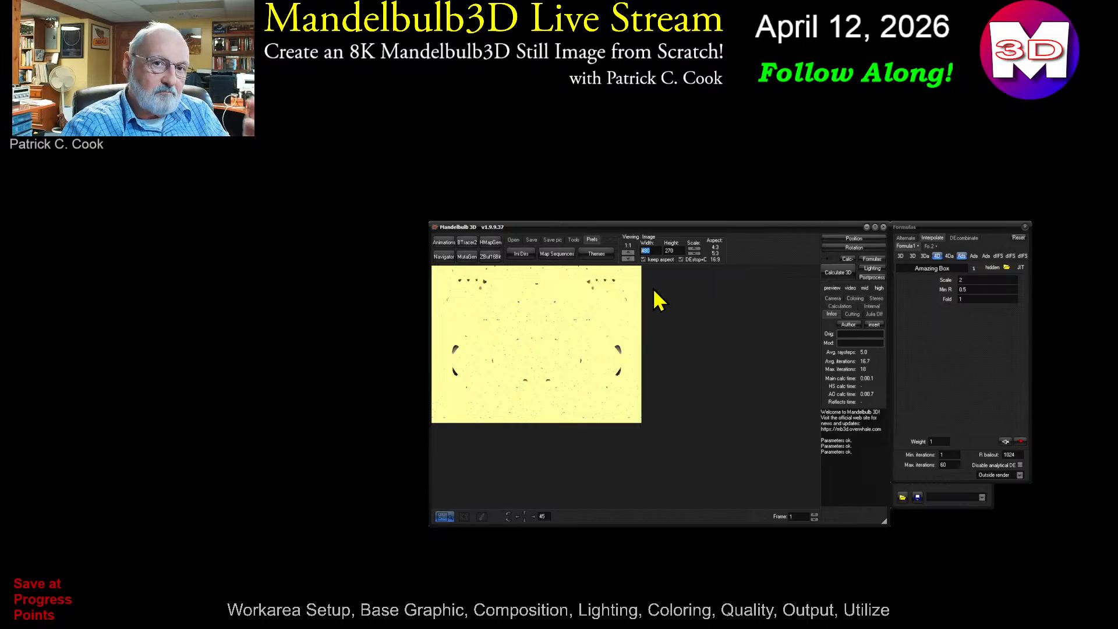
# Step: Open the Navigator beside the main window and look through the values of formulas 1 and 2
pyautogui.click(447, 261)
pyautogui.moveTo(331, 93); pyautogui.dragTo(318, 227)
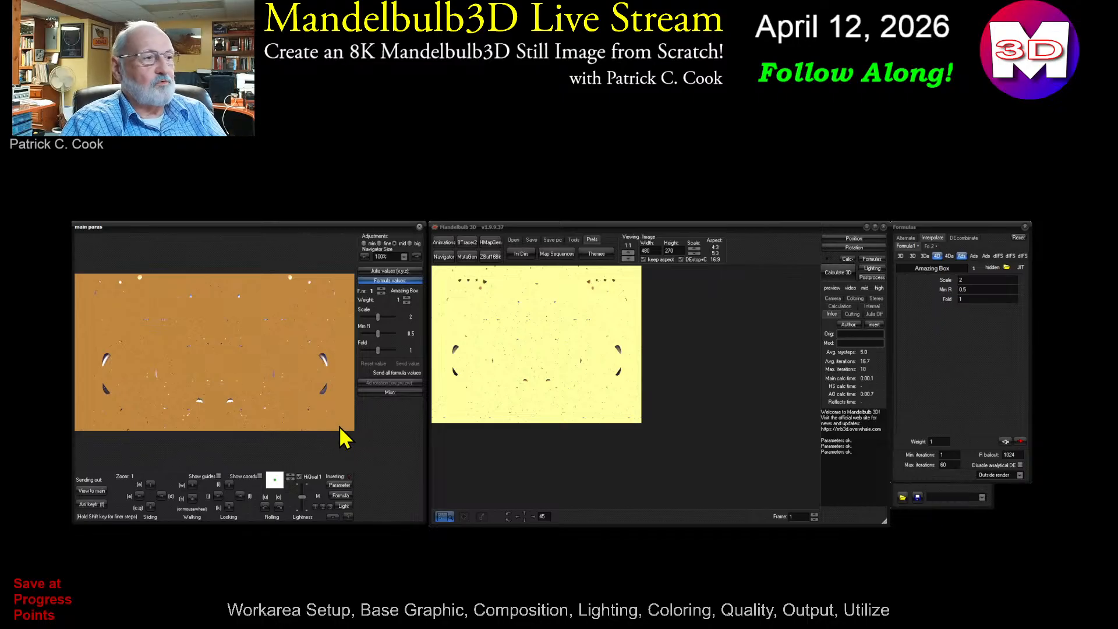
pyautogui.click(381, 289)
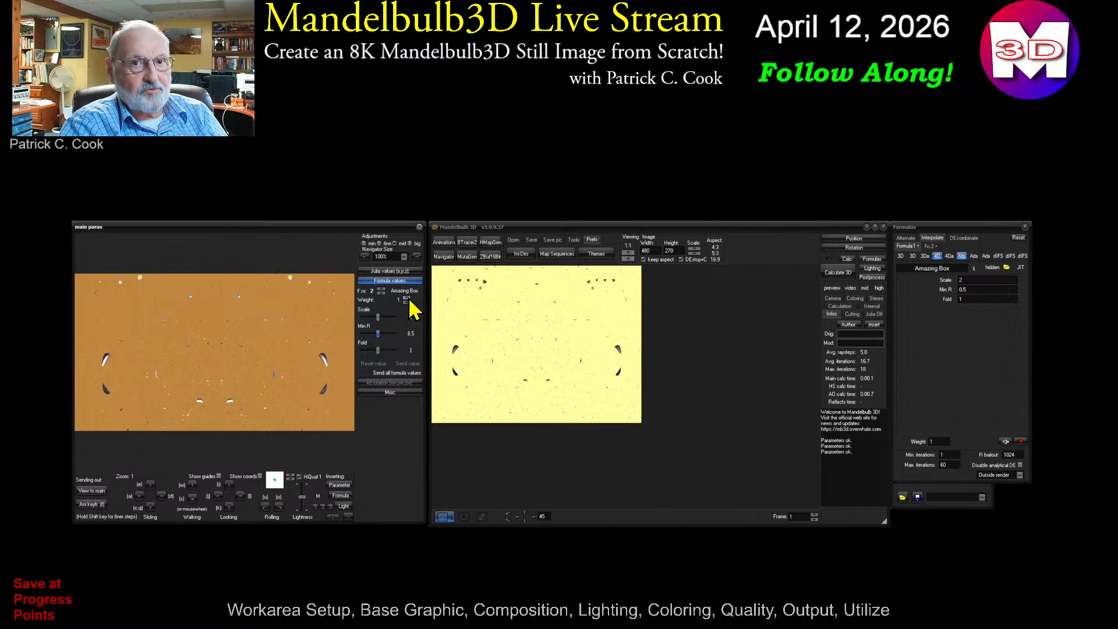
pyautogui.click(381, 292)
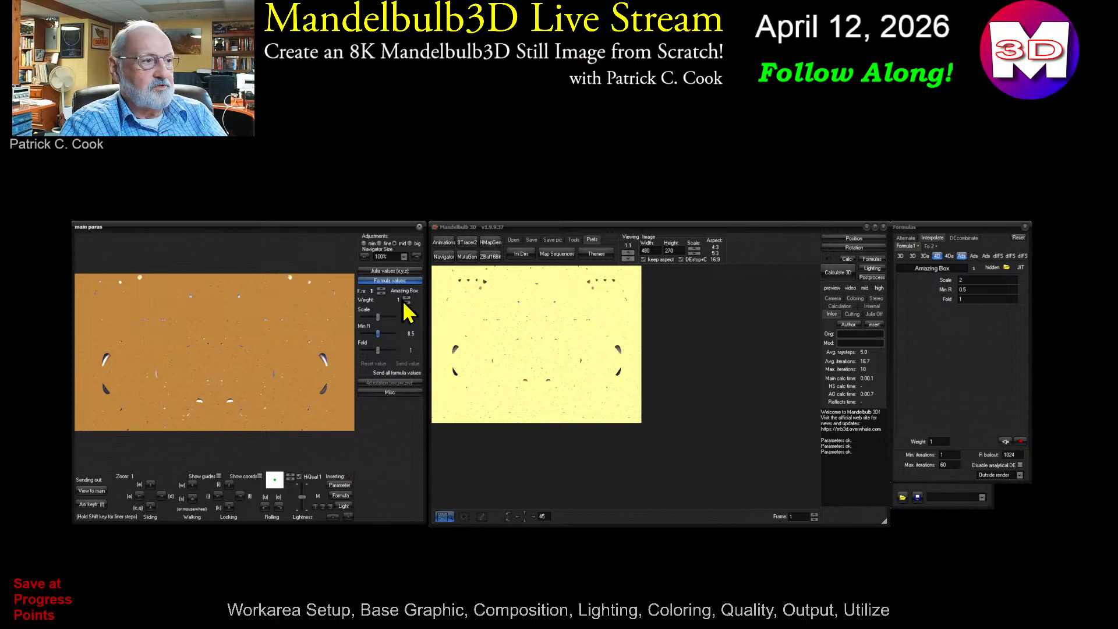
pyautogui.click(381, 289)
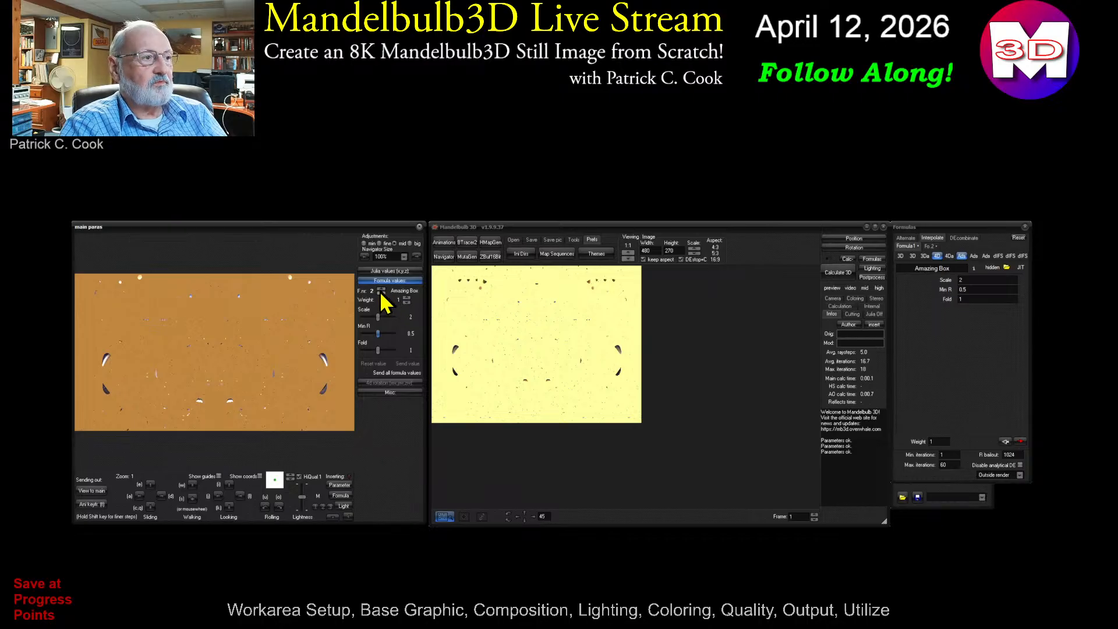
pyautogui.click(381, 292)
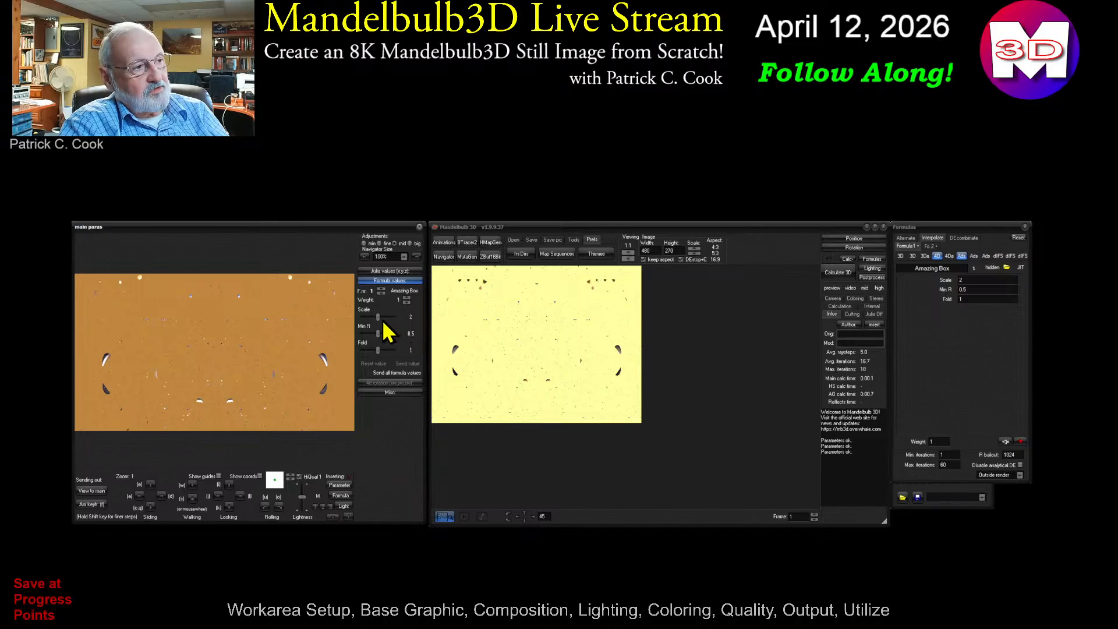
# Step: Set the Amazing Box scale in the Navigator to 3.5 for formula 1 and 2.9 for formula 2
pyautogui.moveTo(379, 318); pyautogui.dragTo(396, 321)
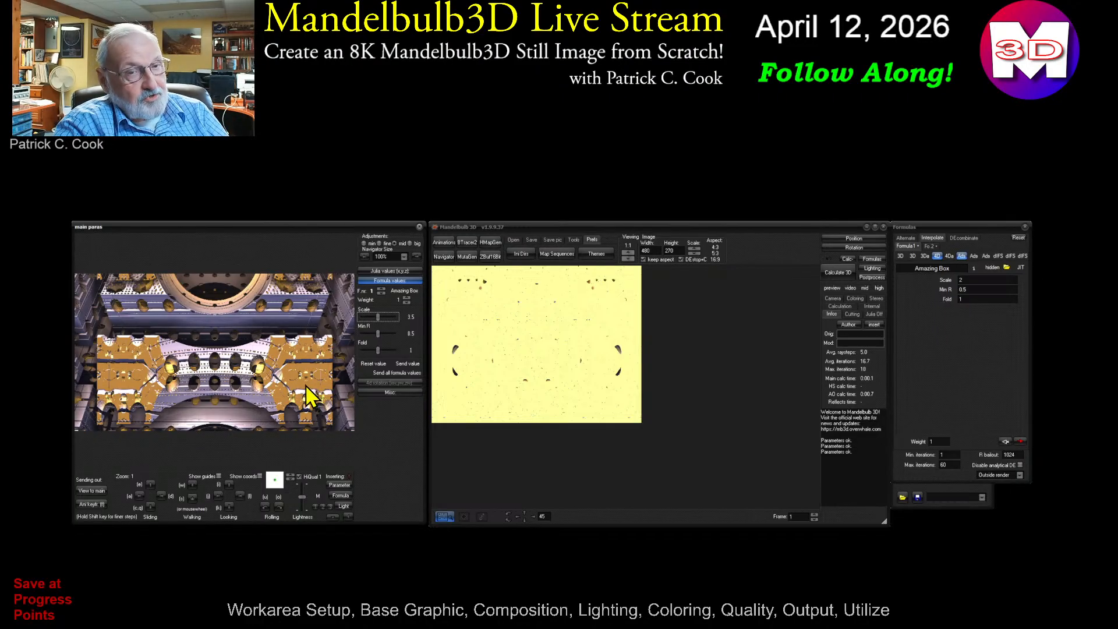
pyautogui.click(381, 289)
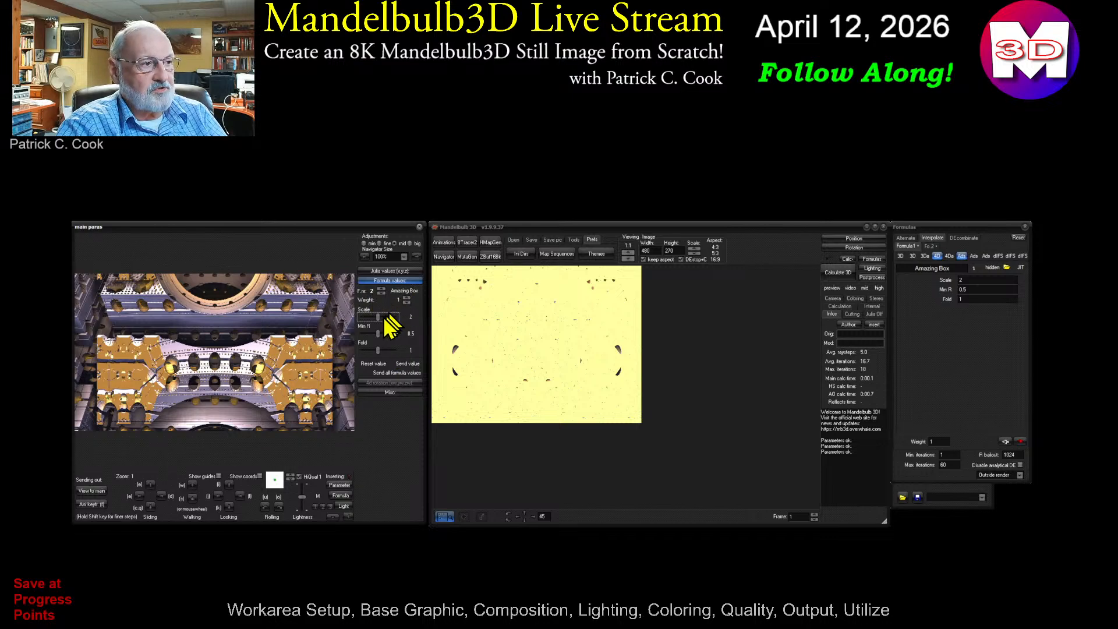
pyautogui.moveTo(379, 321); pyautogui.dragTo(389, 324)
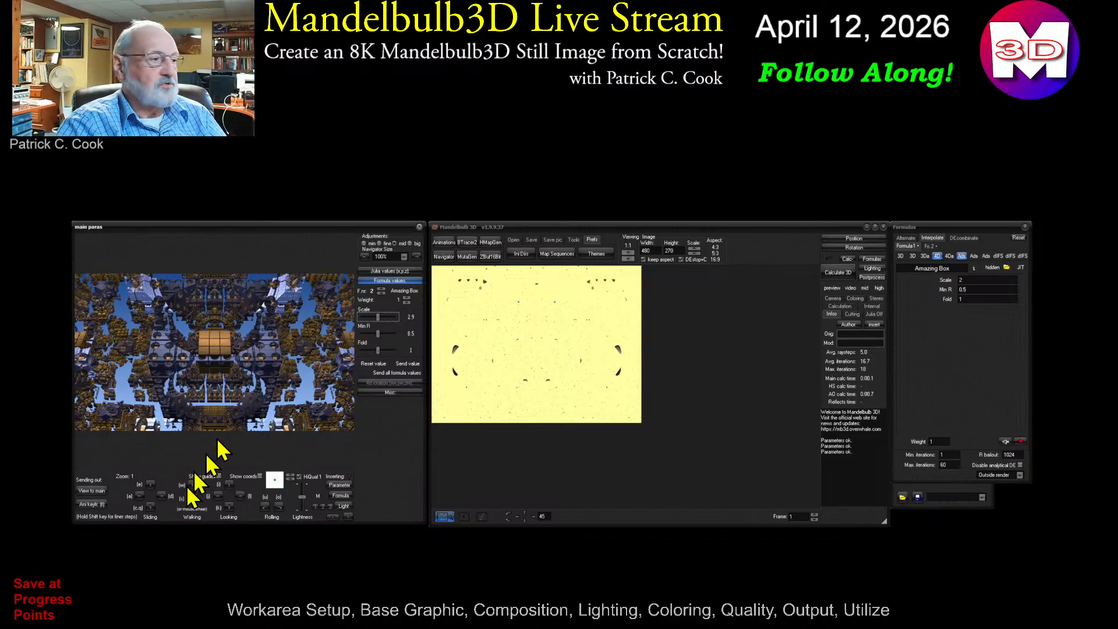
# Step: Send the Navigator view to the main window and calculate the 3D render there
pyautogui.click(92, 491)
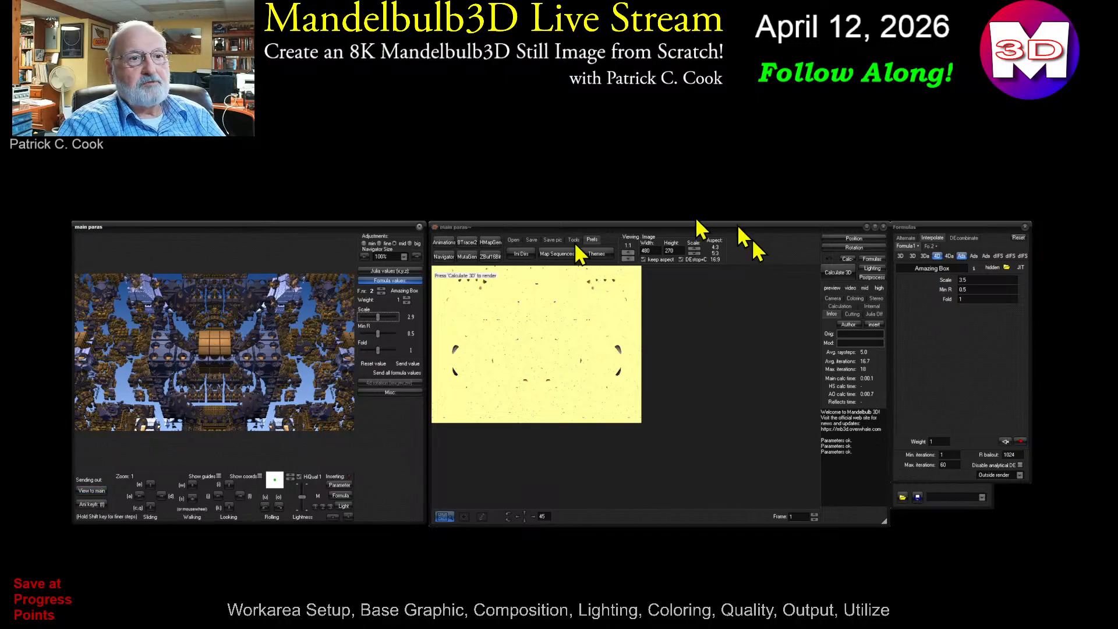
pyautogui.click(838, 272)
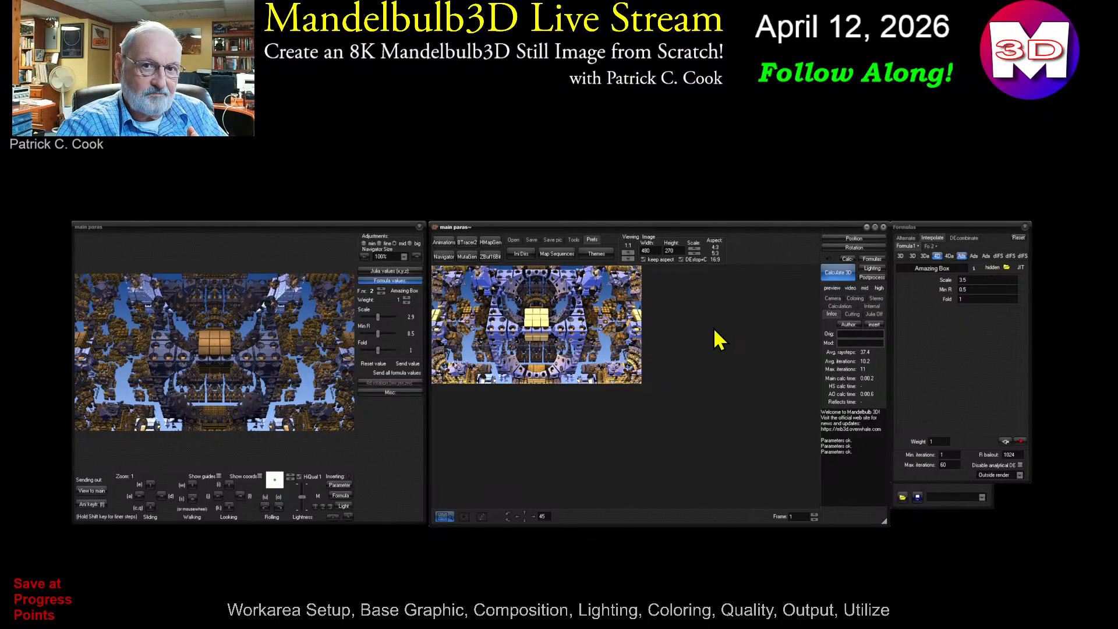
# Step: Save the render as a JPEG with its parameters in the MB3D Live folder, named MyLive8K_V1.jpg
pyautogui.click(533, 241)
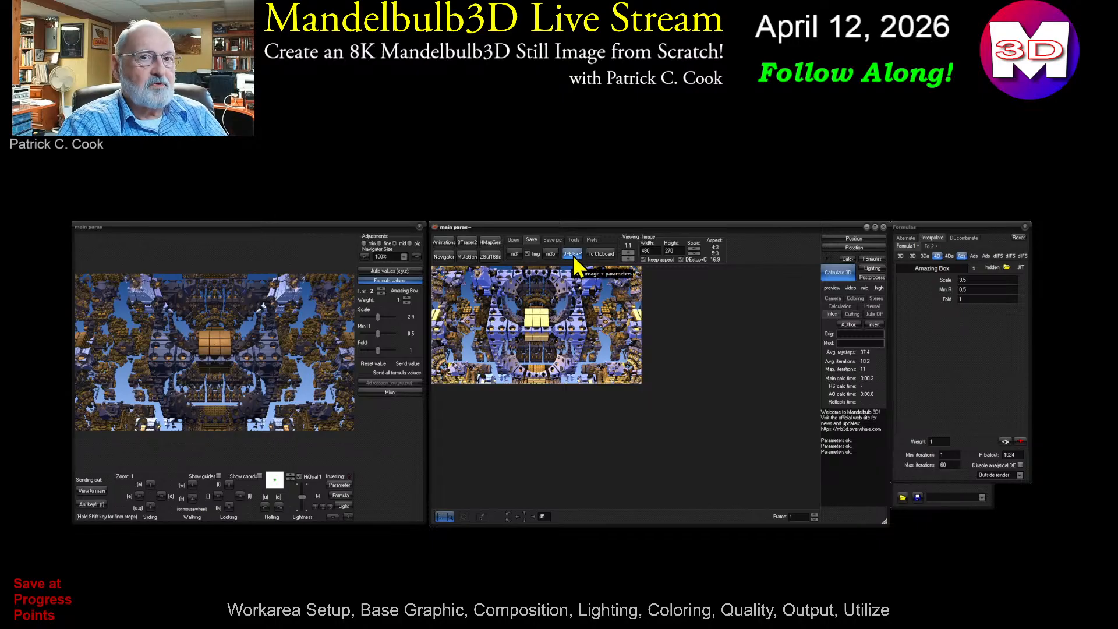
pyautogui.click(573, 254)
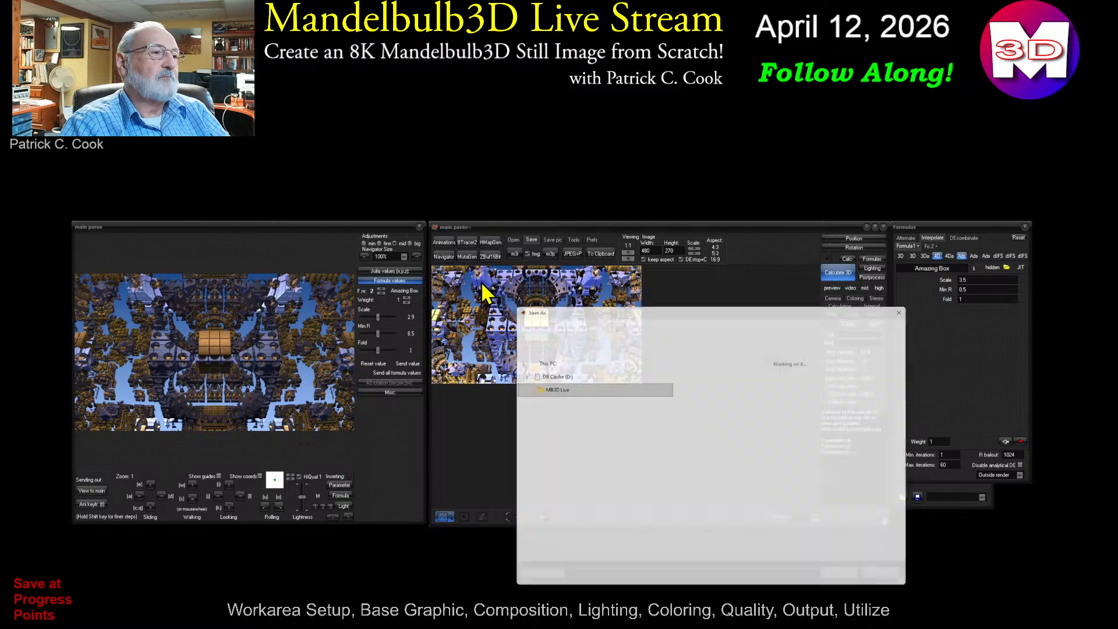
pyautogui.moveTo(644, 313); pyautogui.dragTo(553, 120)
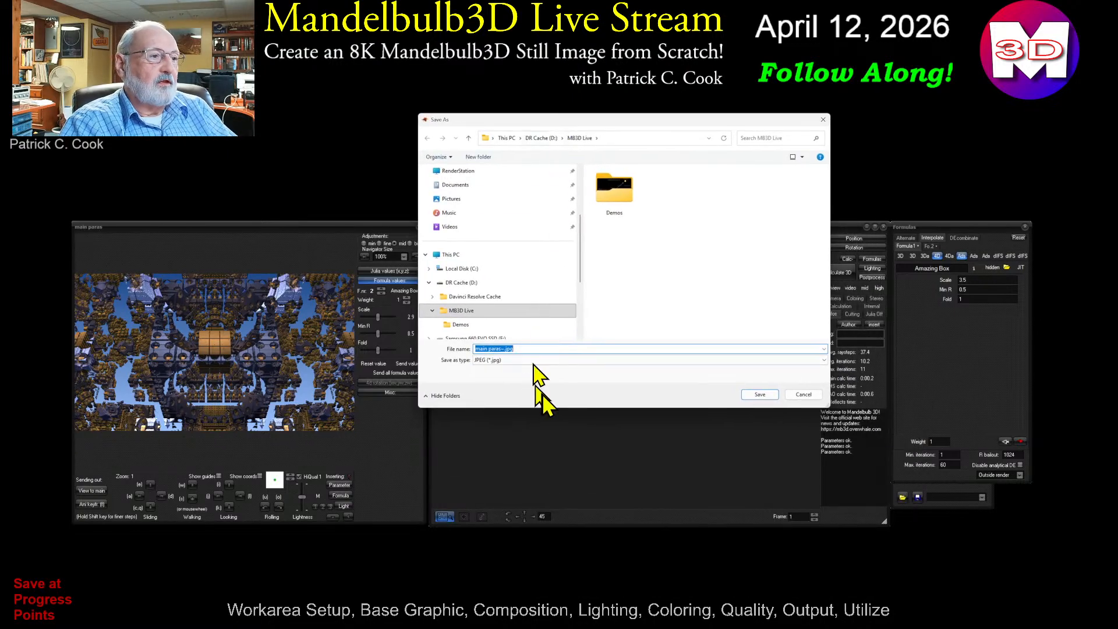
pyautogui.moveTo(498, 349); pyautogui.dragTo(456, 353)
pyautogui.press('BackSpace')
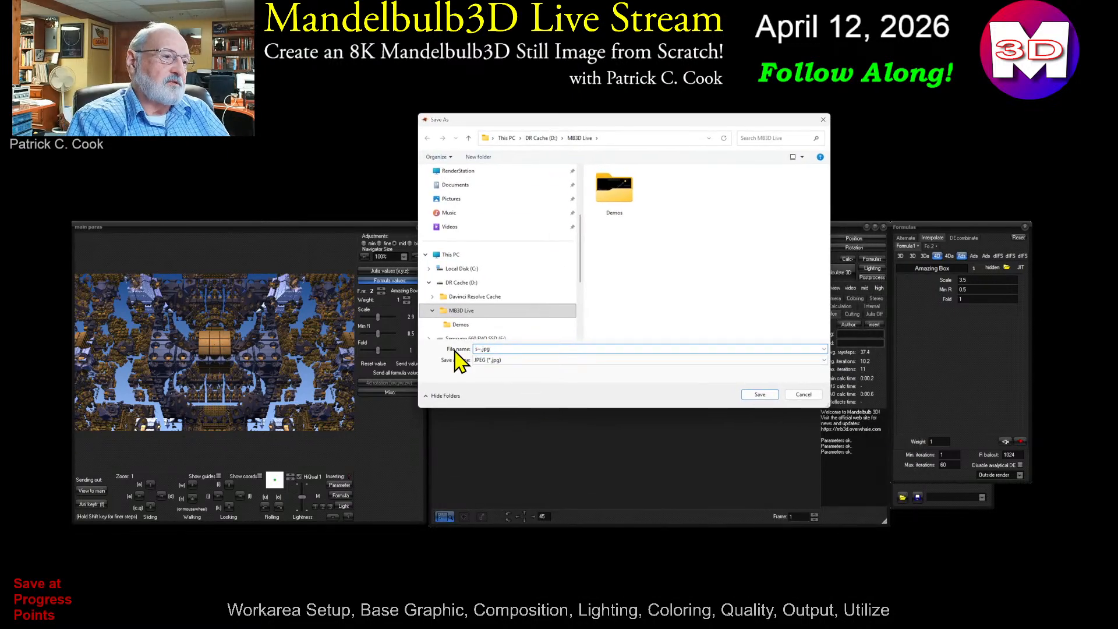
pyautogui.press('Delete')
pyautogui.press('Delete')
pyautogui.write('MyLive')
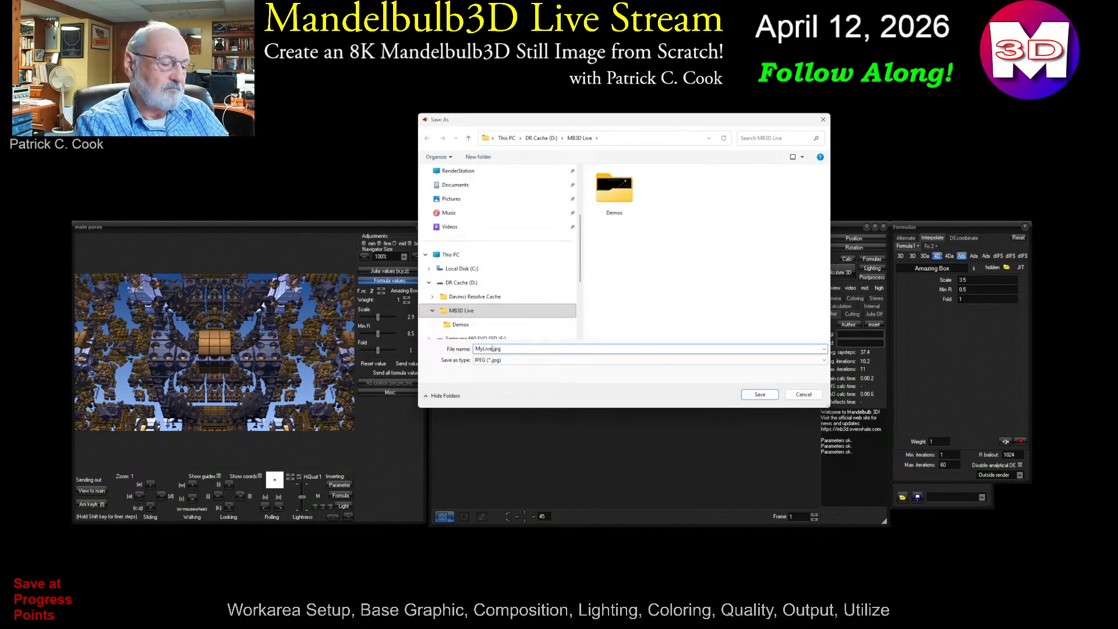
pyautogui.write('8K')
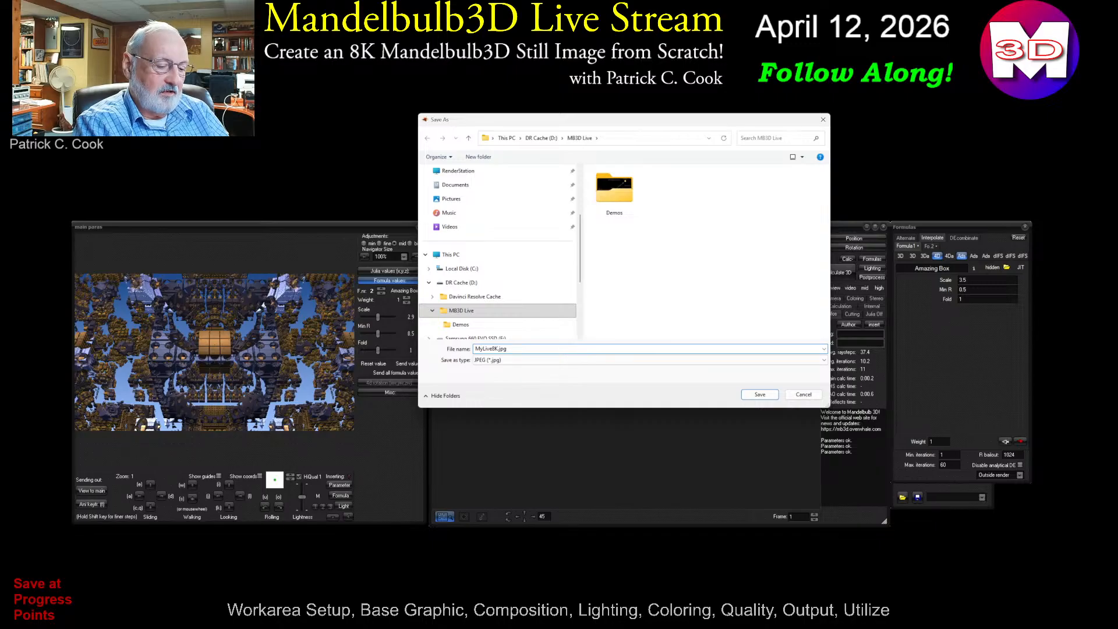
pyautogui.write('_V1')
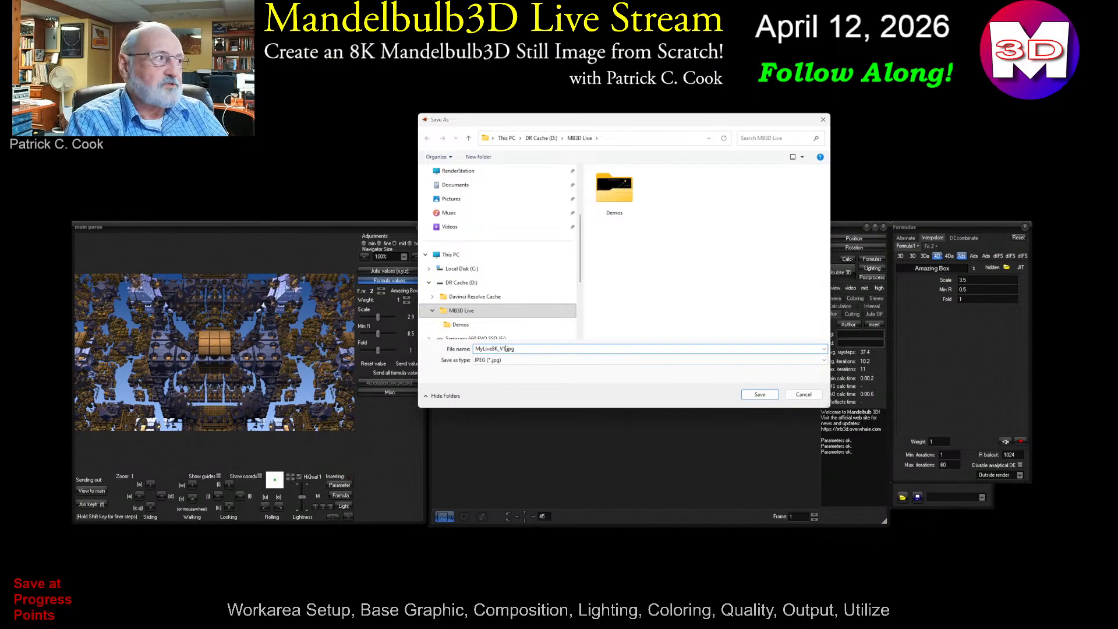
pyautogui.scroll(-3, 460, 326)
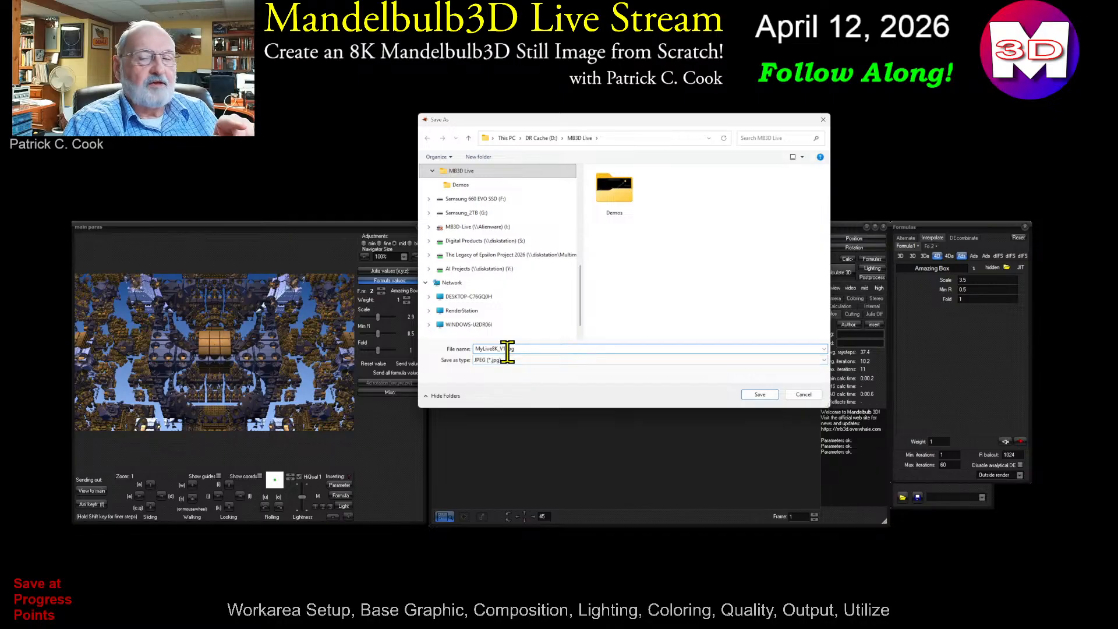
pyautogui.click(759, 394)
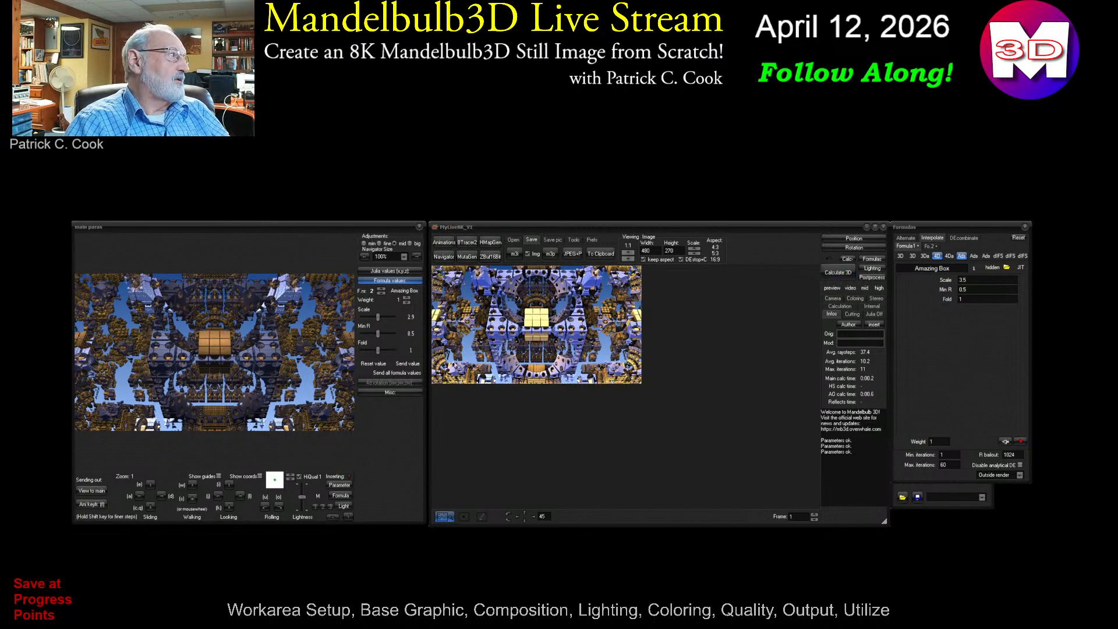
# Step: Bring the MB3D Live folder into view in File Explorer to check the saved image and parameter files
pyautogui.moveTo(0, 87); pyautogui.dragTo(604, 115)
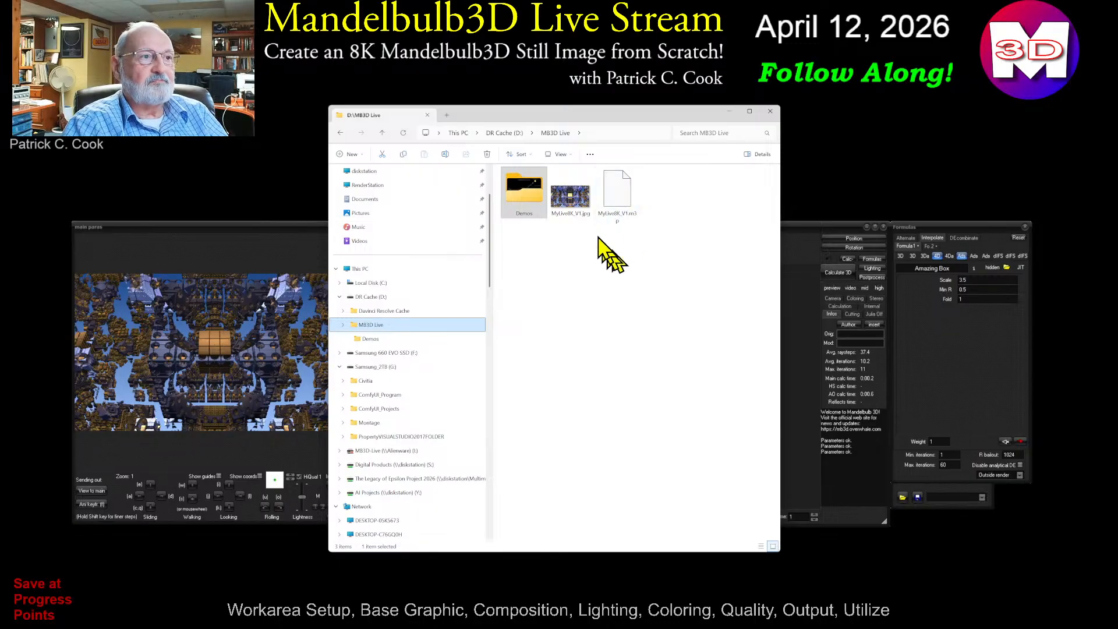
# Step: Open the saved MyLive8K_V1.jpg to inspect it, then close the image and put File Explorer away
pyautogui.doubleClick(575, 205)
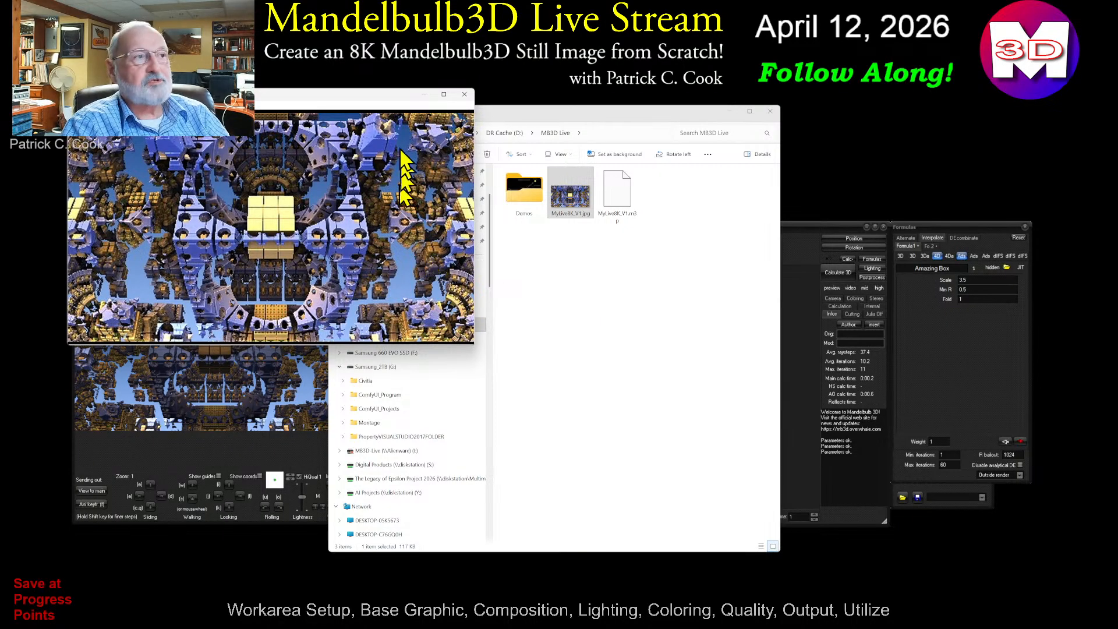
pyautogui.click(464, 94)
pyautogui.click(729, 111)
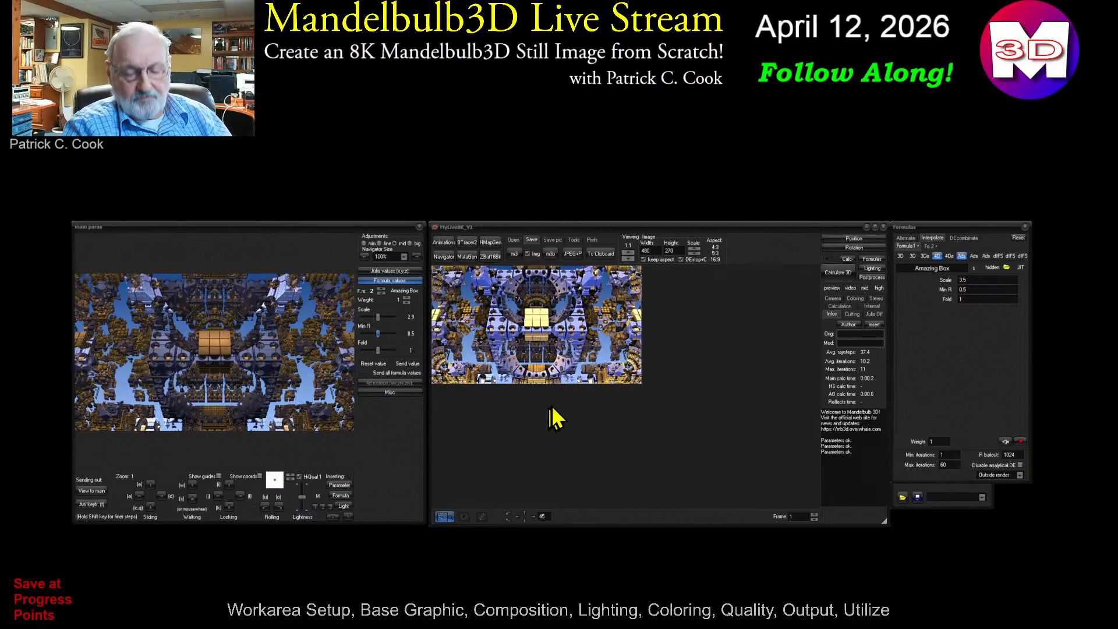
# Step: Load the saved parameters into the Navigator and set the calculation thread priority to Idle
pyautogui.click(339, 486)
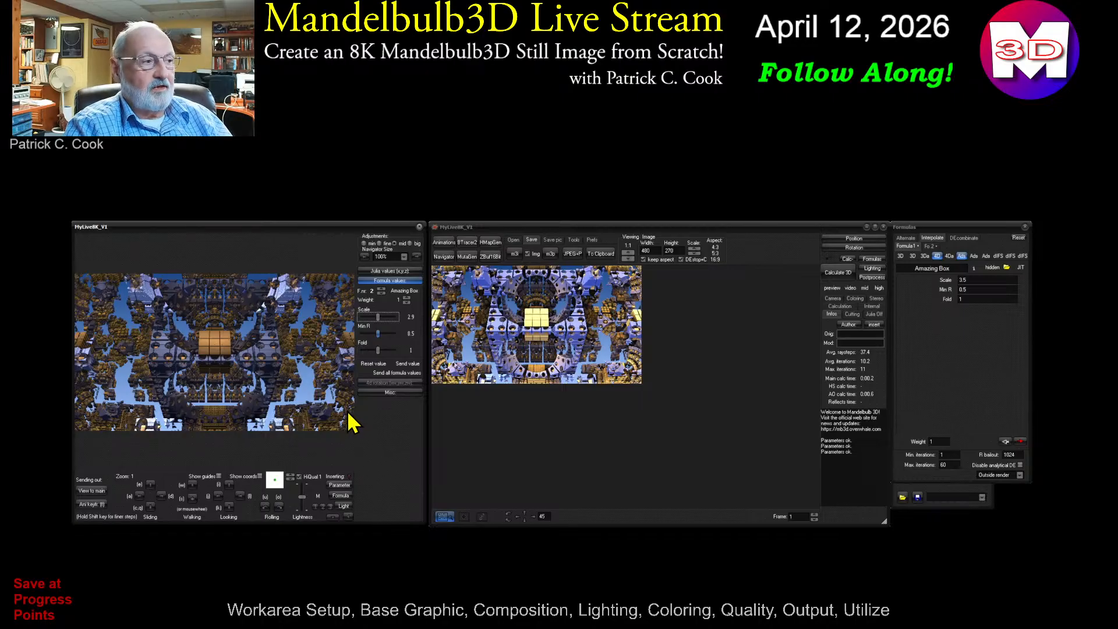
pyautogui.click(873, 307)
pyautogui.click(873, 357)
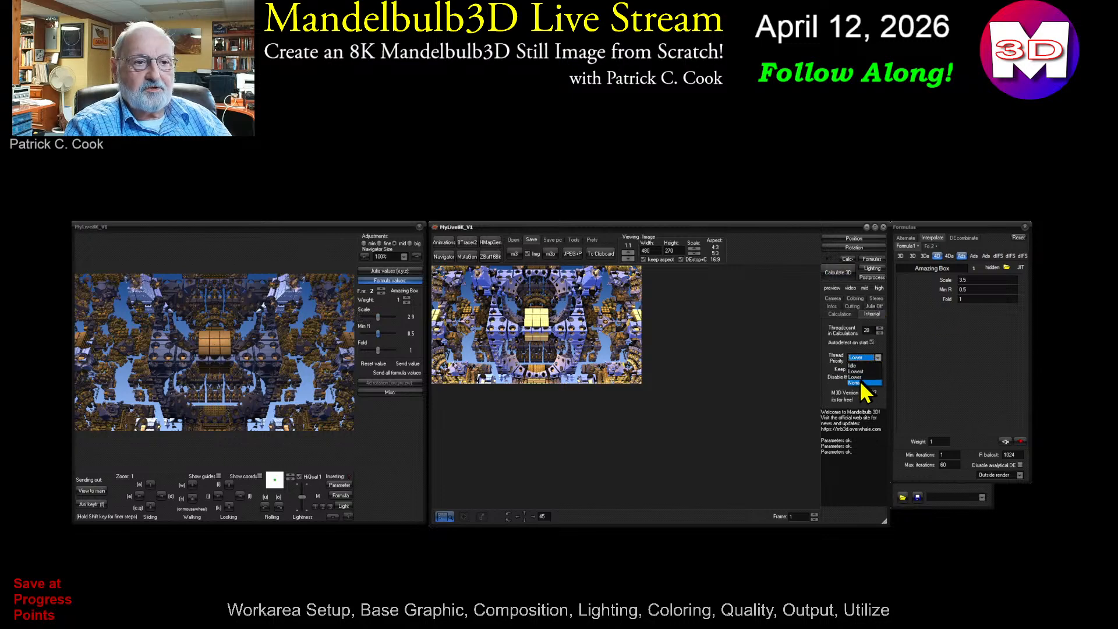
pyautogui.click(854, 366)
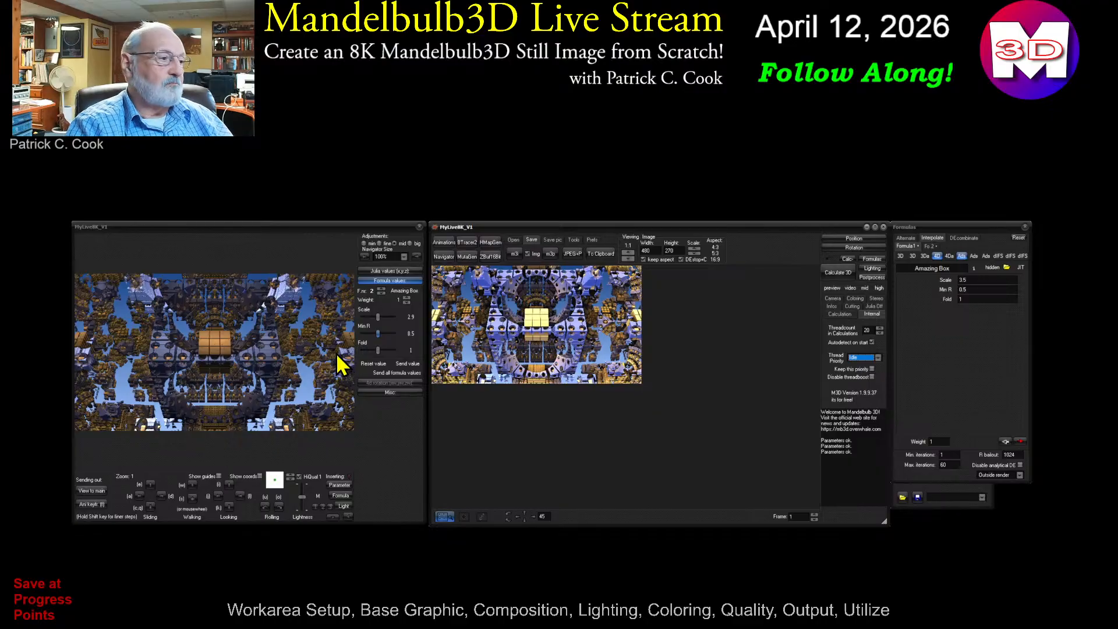
# Step: Walk the Navigator camera forward to the perforated block structure at the centre of the fractal
pyautogui.click(195, 485)
pyautogui.click(193, 486)
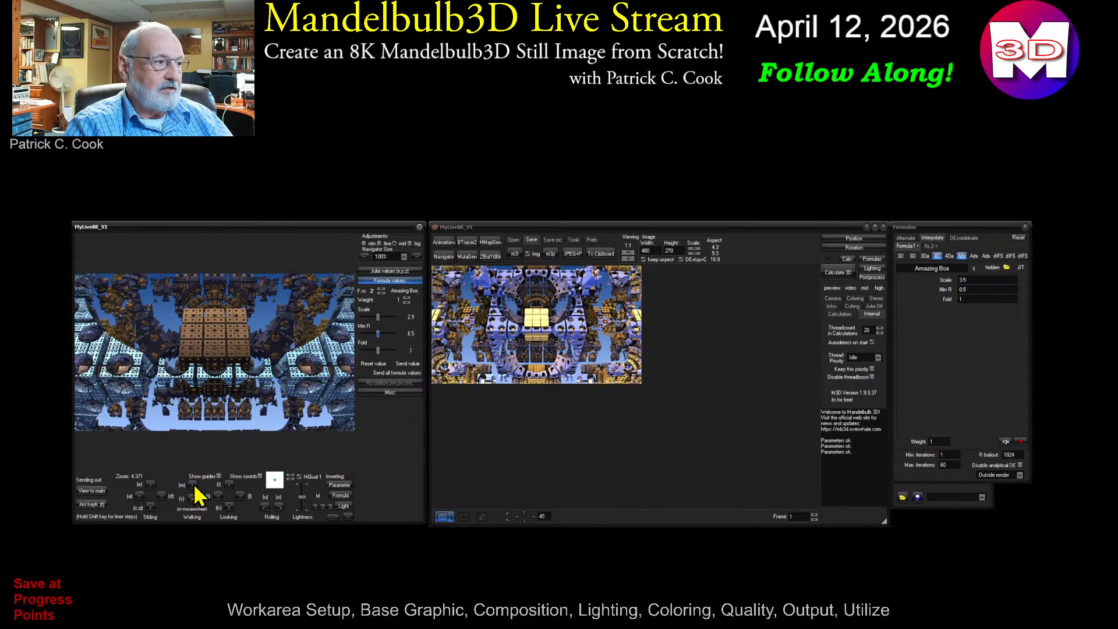
pyautogui.click(193, 484)
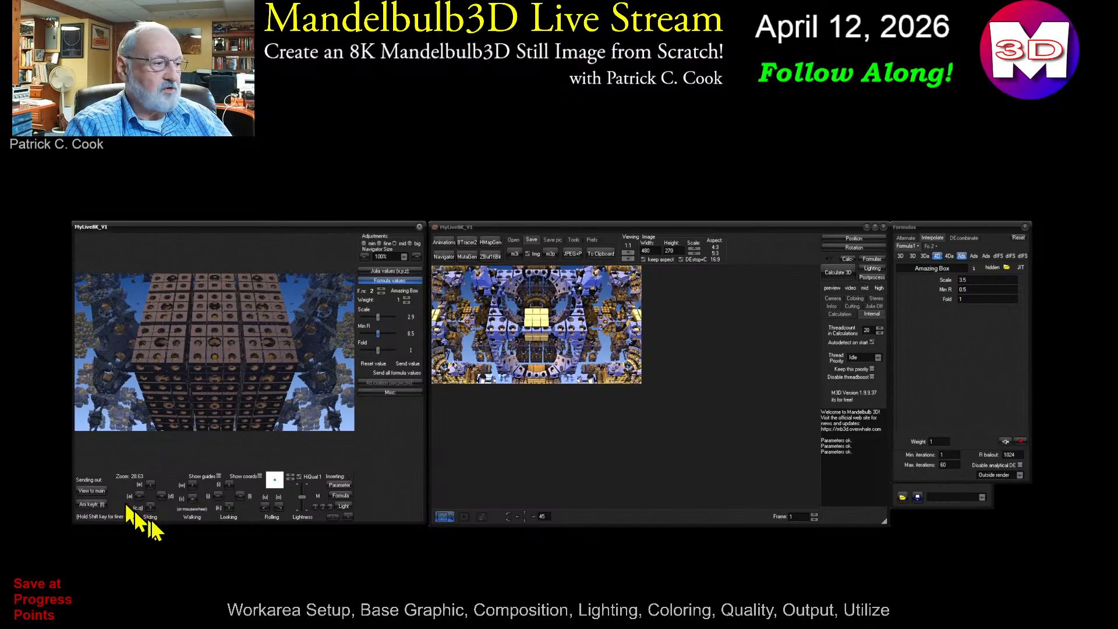
pyautogui.click(192, 485)
pyautogui.click(193, 485)
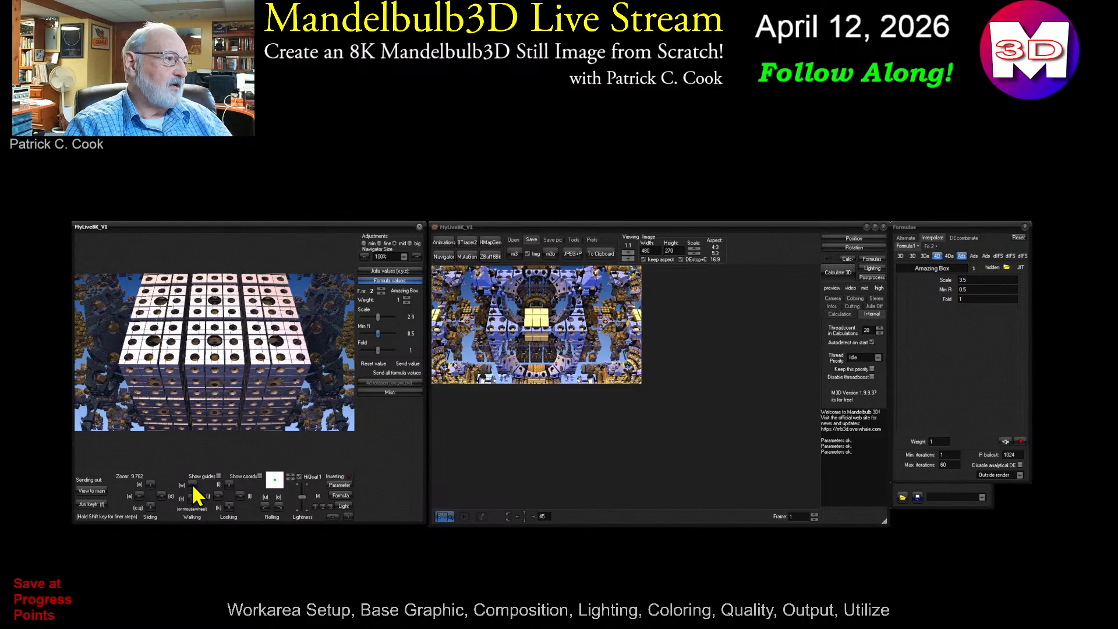
pyautogui.click(193, 485)
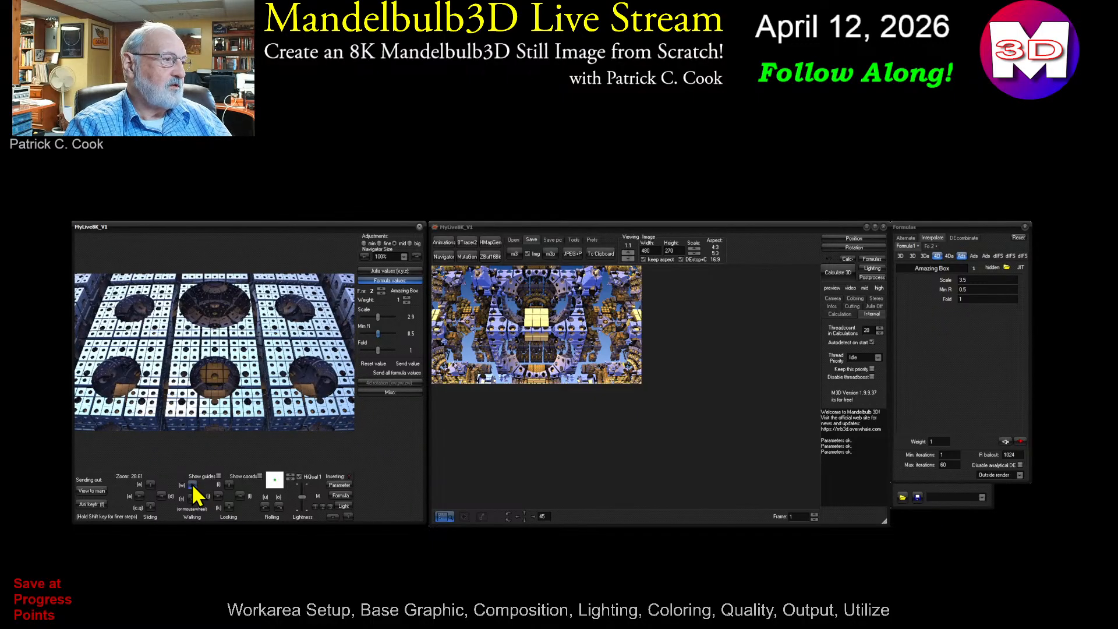
pyautogui.click(193, 486)
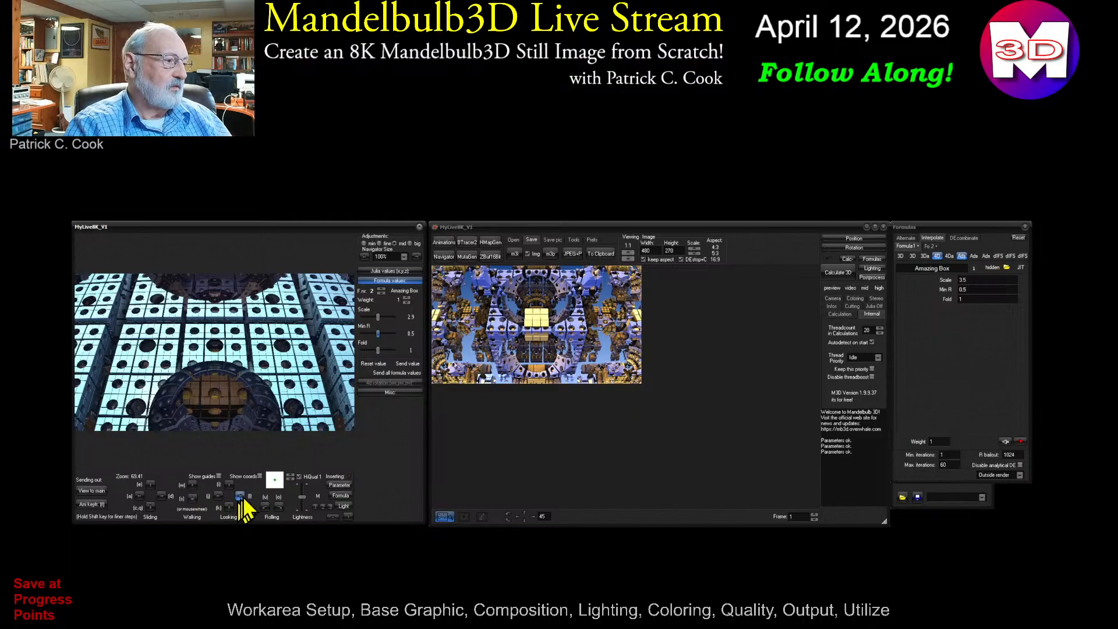
# Step: Slide the camera up, move forward and look down into the round opening above the gold cubes
pyautogui.click(151, 485)
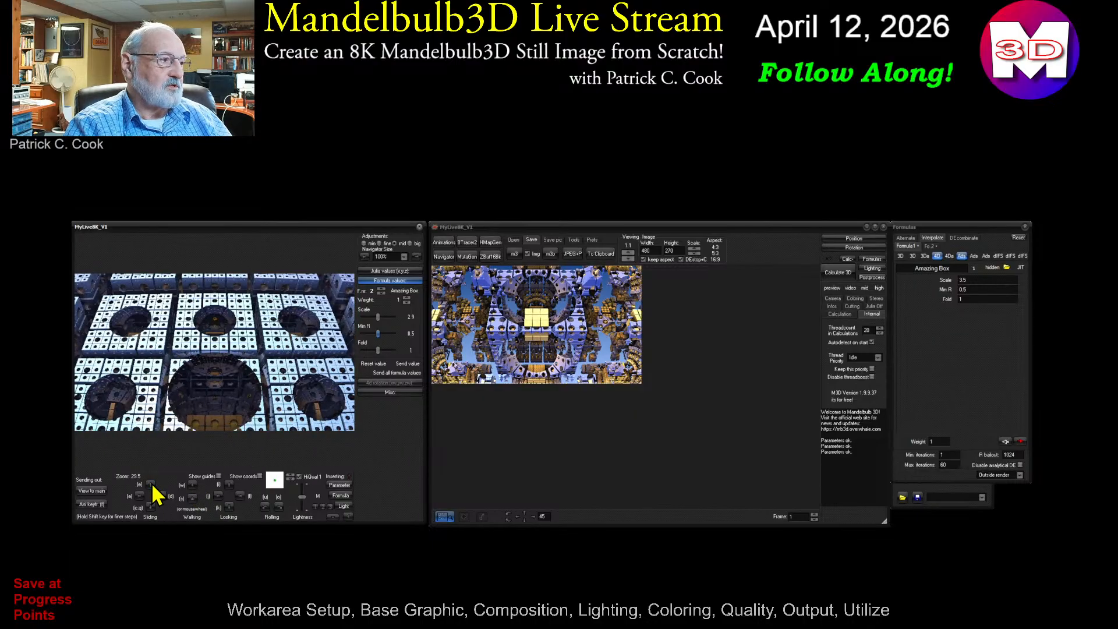
pyautogui.click(192, 485)
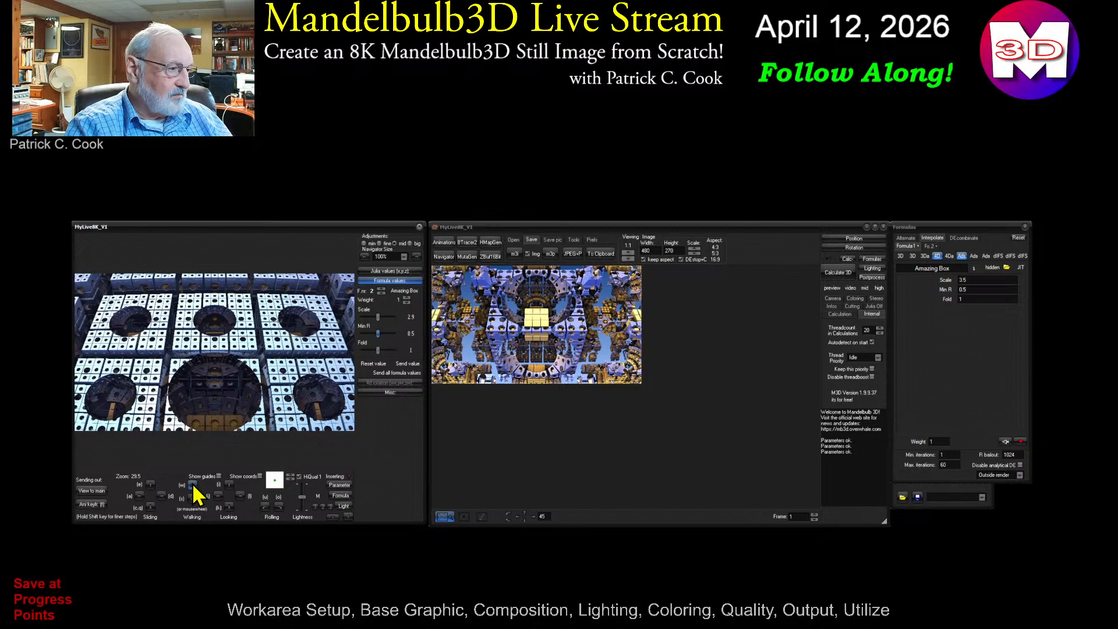
pyautogui.click(230, 507)
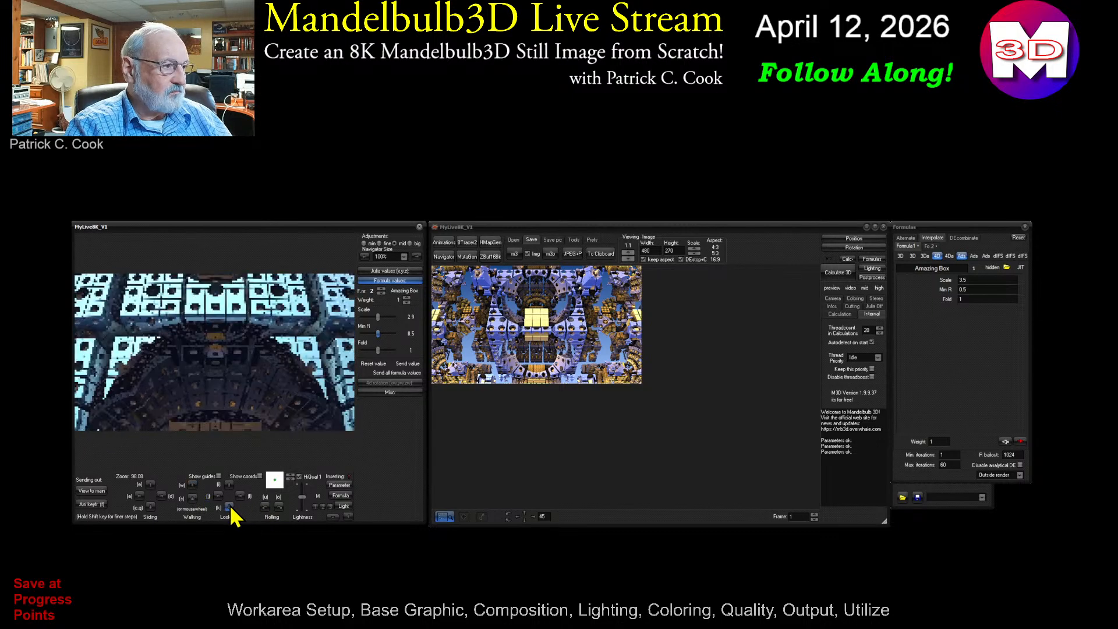
pyautogui.click(231, 508)
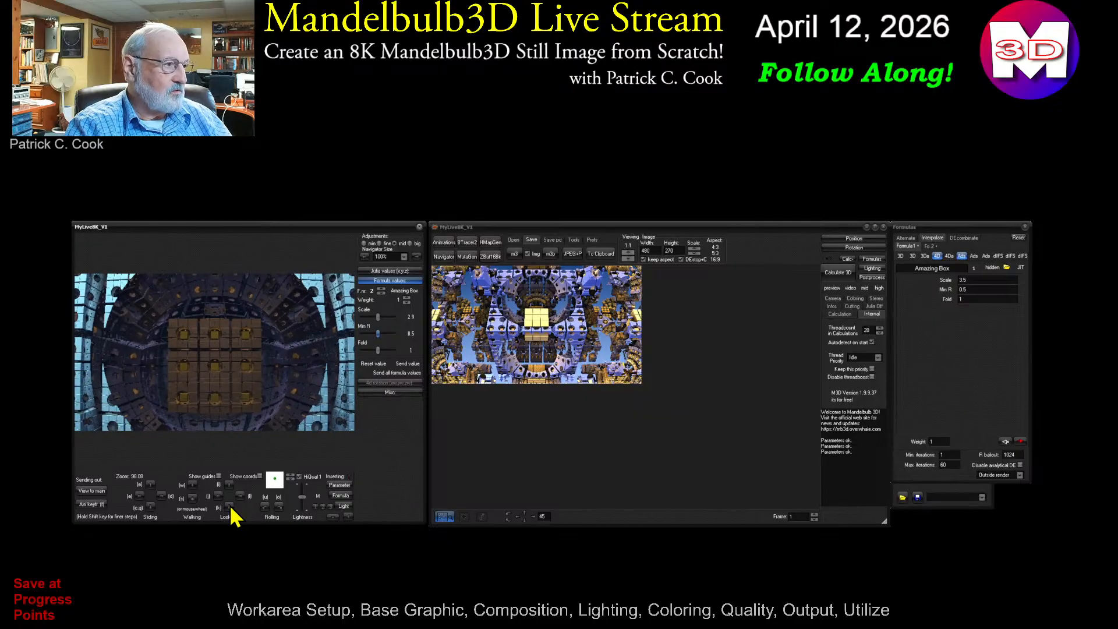
pyautogui.click(192, 484)
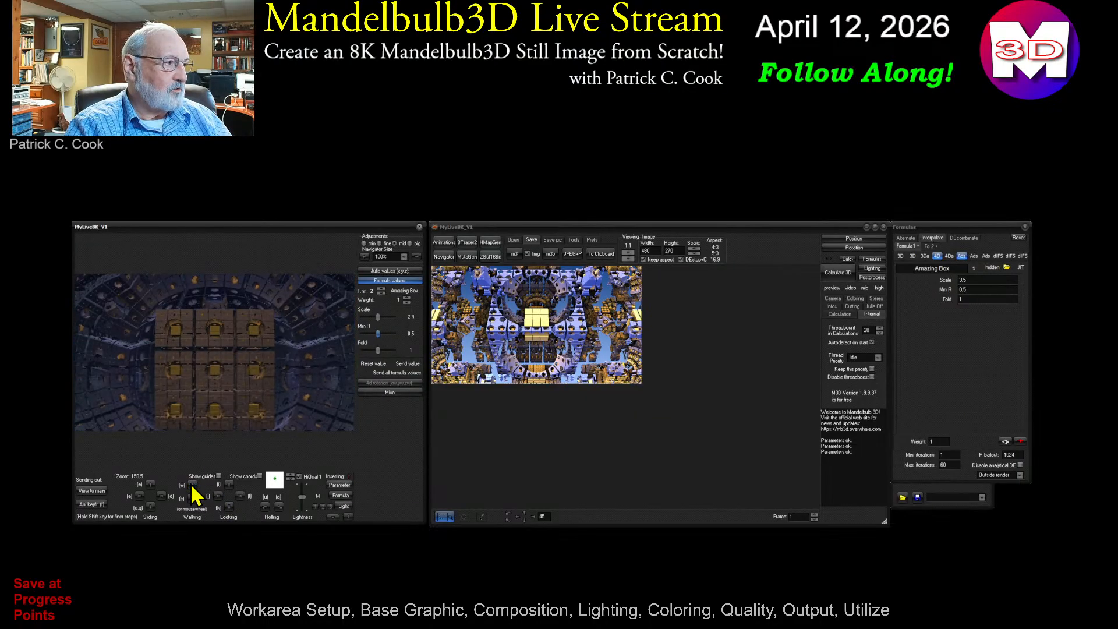
# Step: Look up from the gold cubes and walk forward until the curved panelled wall fills the Navigator view
pyautogui.click(229, 485)
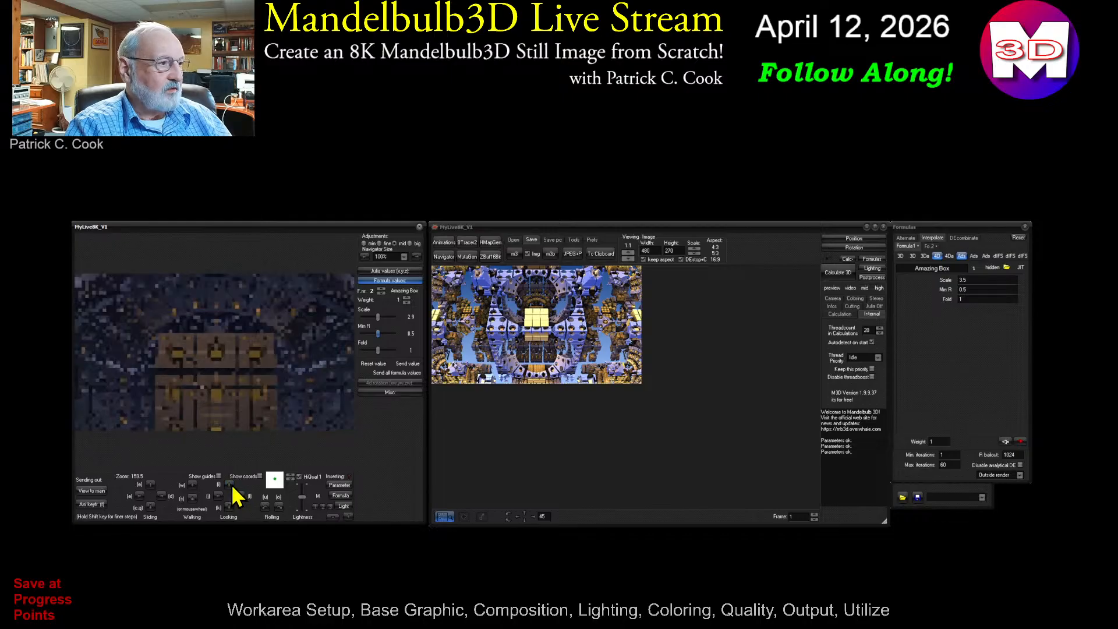
pyautogui.click(231, 486)
pyautogui.click(231, 485)
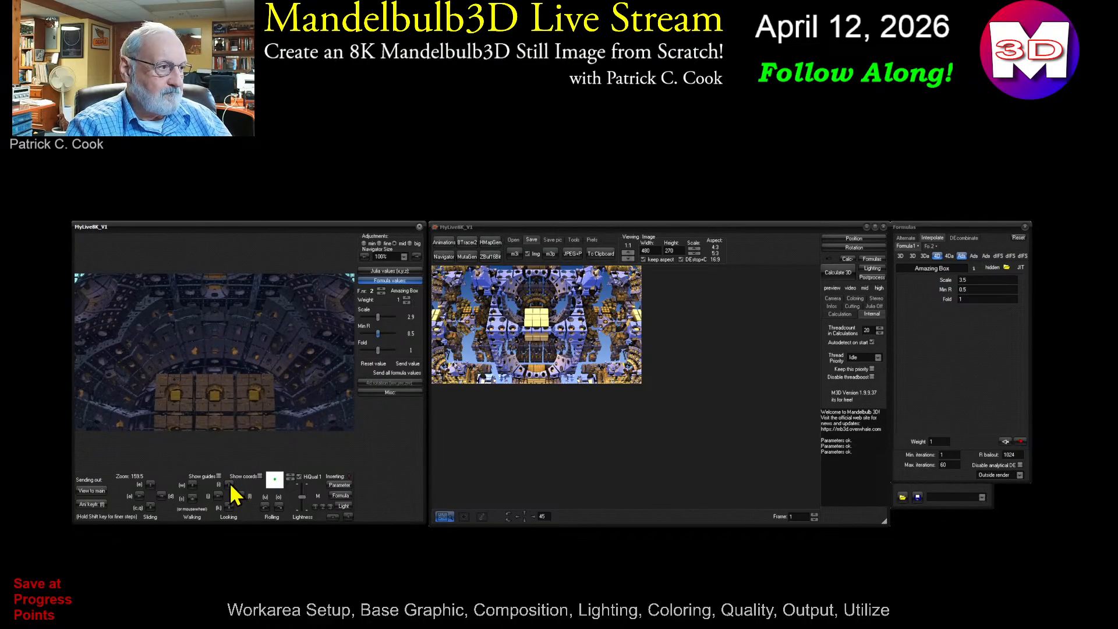
pyautogui.click(231, 486)
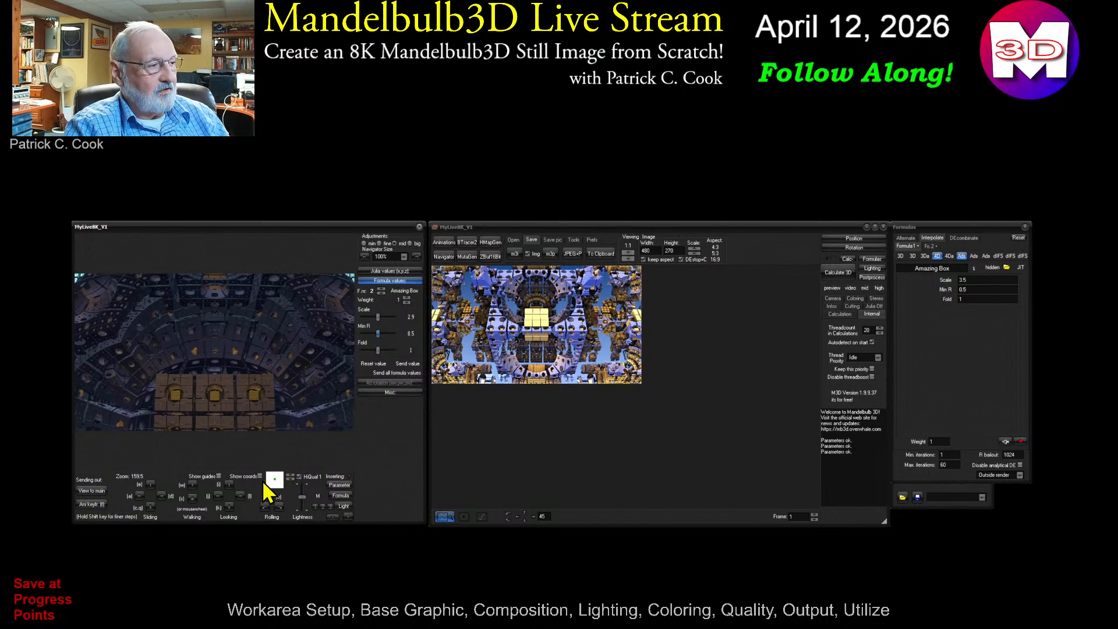
pyautogui.click(192, 485)
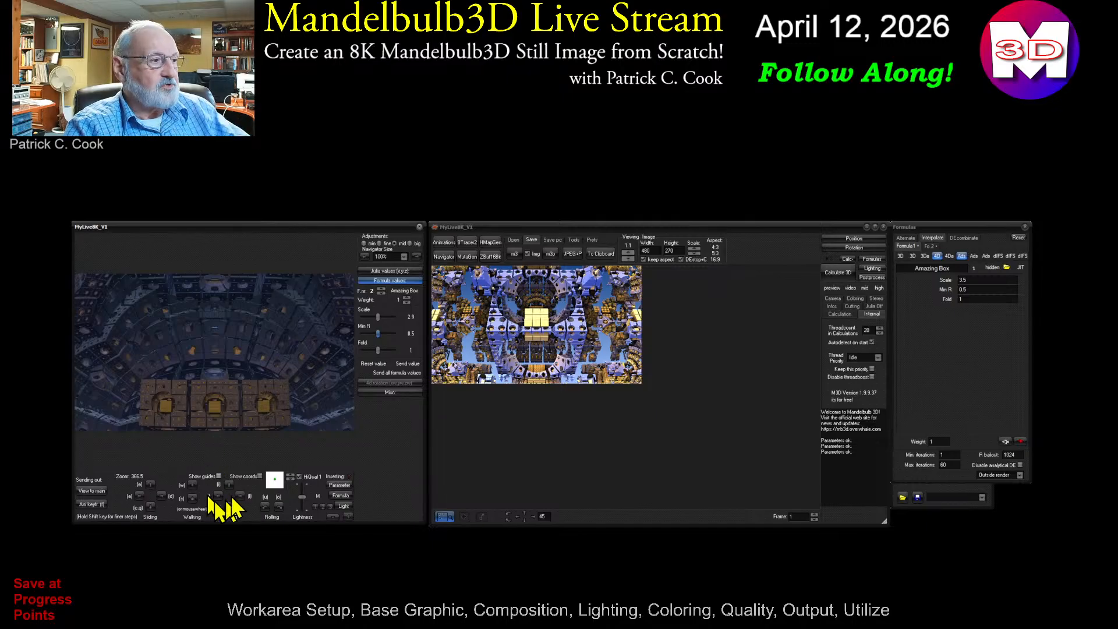
pyautogui.click(192, 485)
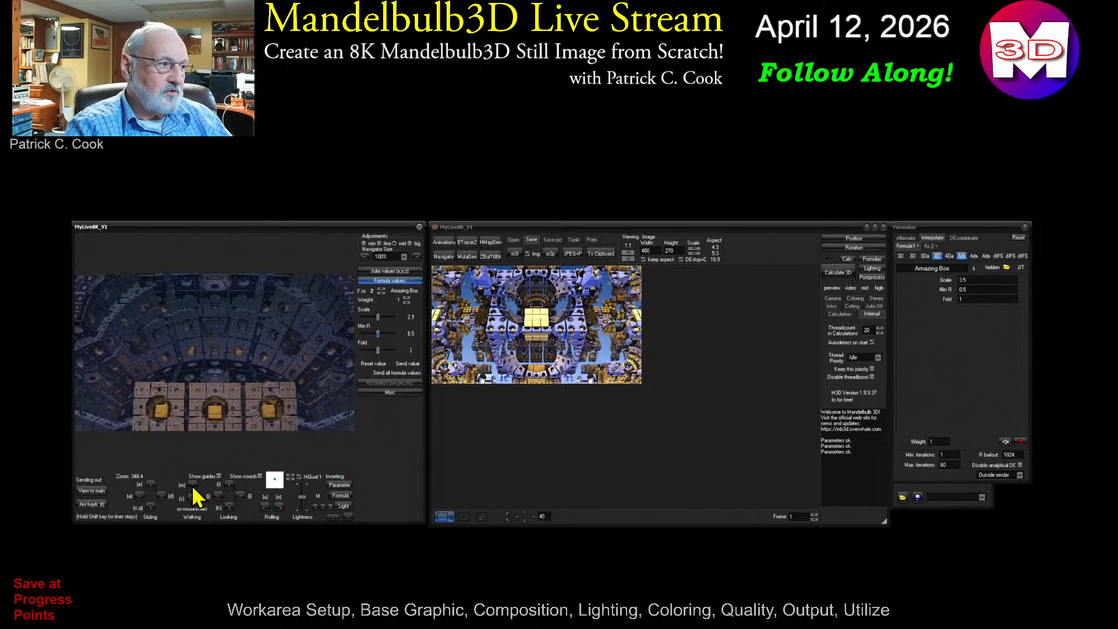
pyautogui.click(192, 486)
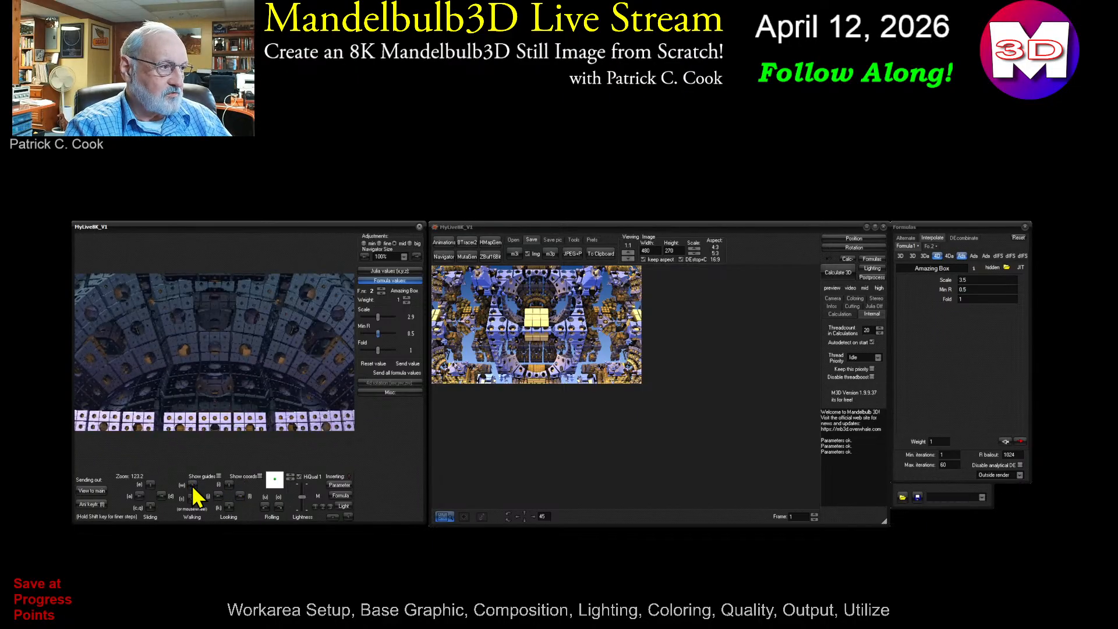
pyautogui.click(193, 487)
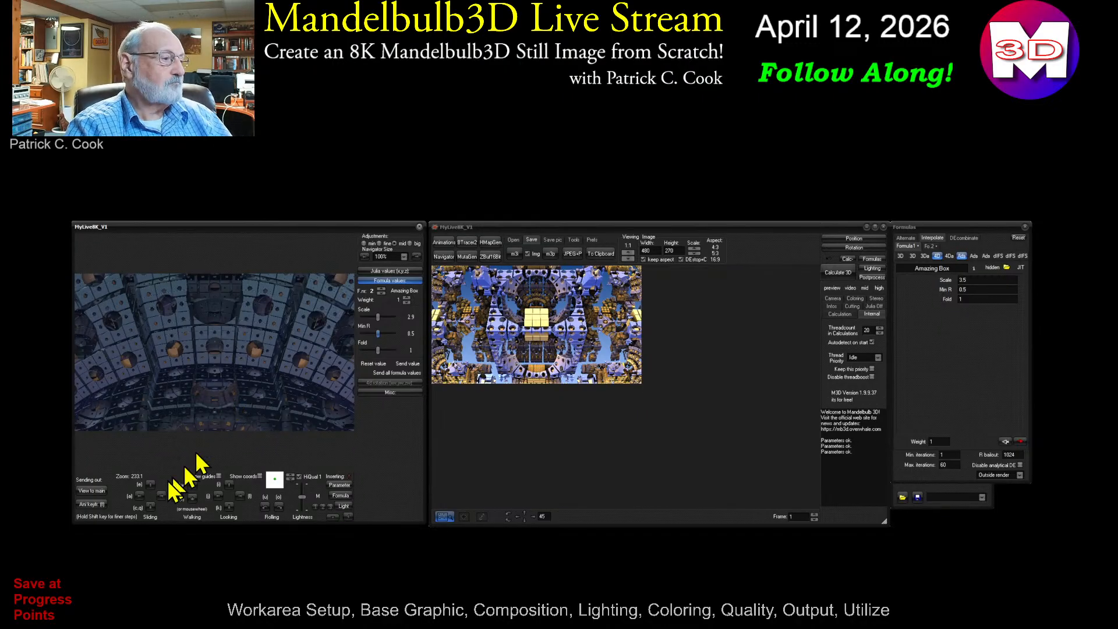
# Step: Render the Navigator view in the main window and save it as a JPEG with parameters, named MyLive8K_V2.jpg
pyautogui.click(98, 492)
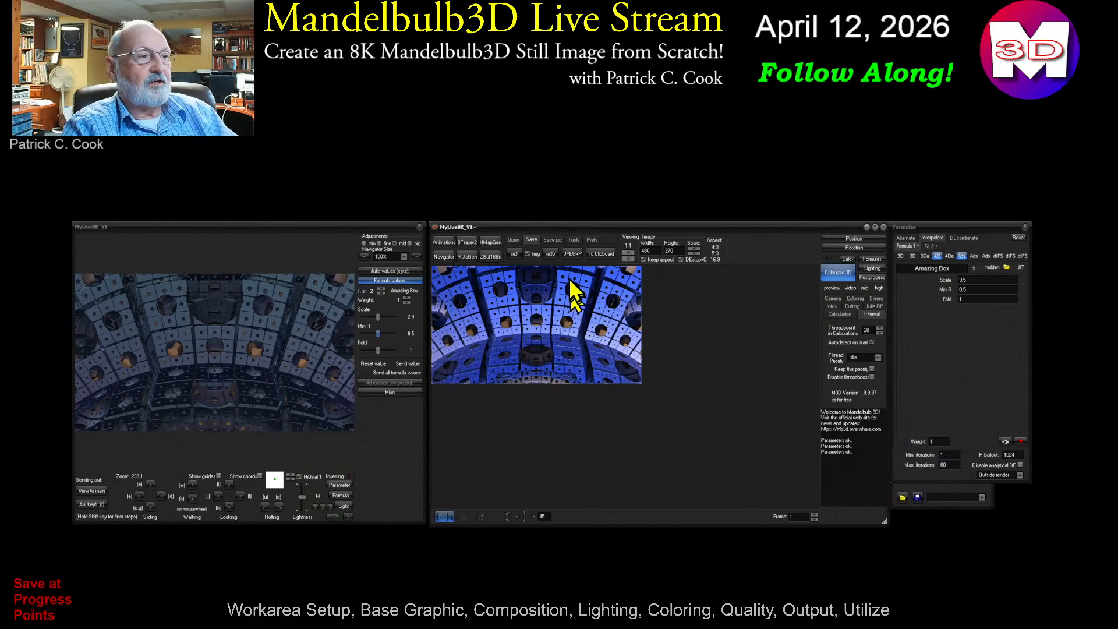
pyautogui.click(573, 254)
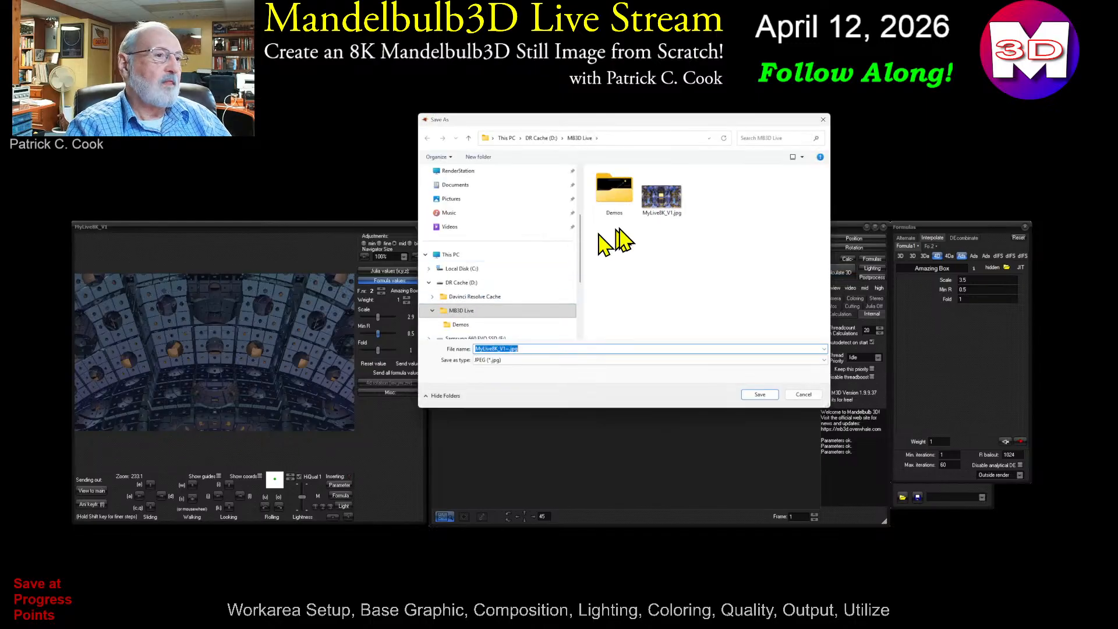
pyautogui.click(665, 212)
pyautogui.click(524, 348)
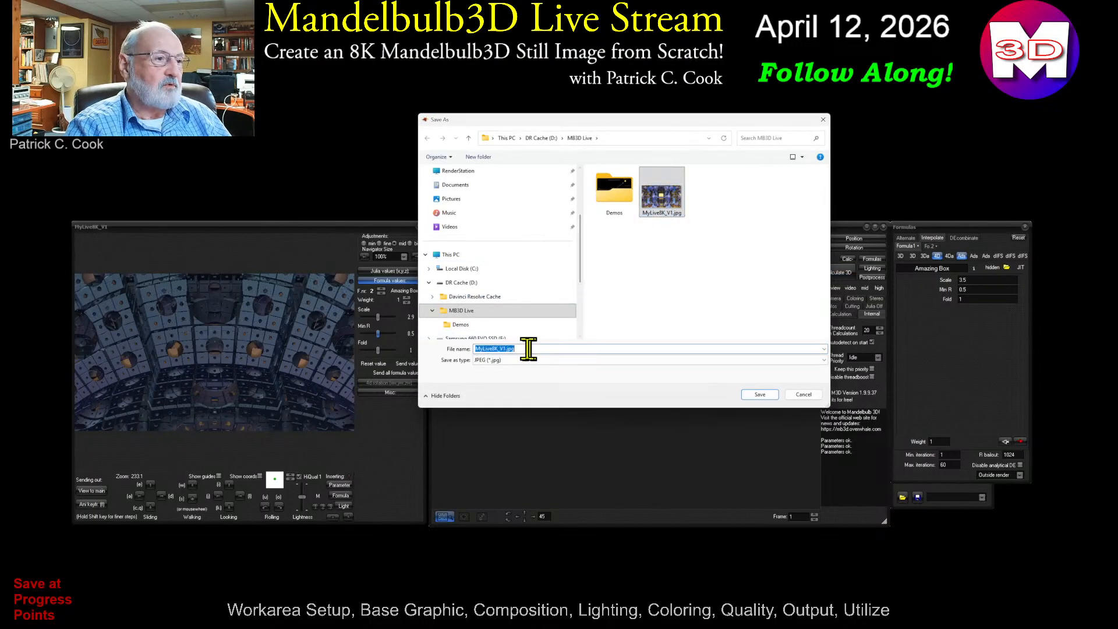
pyautogui.click(506, 348)
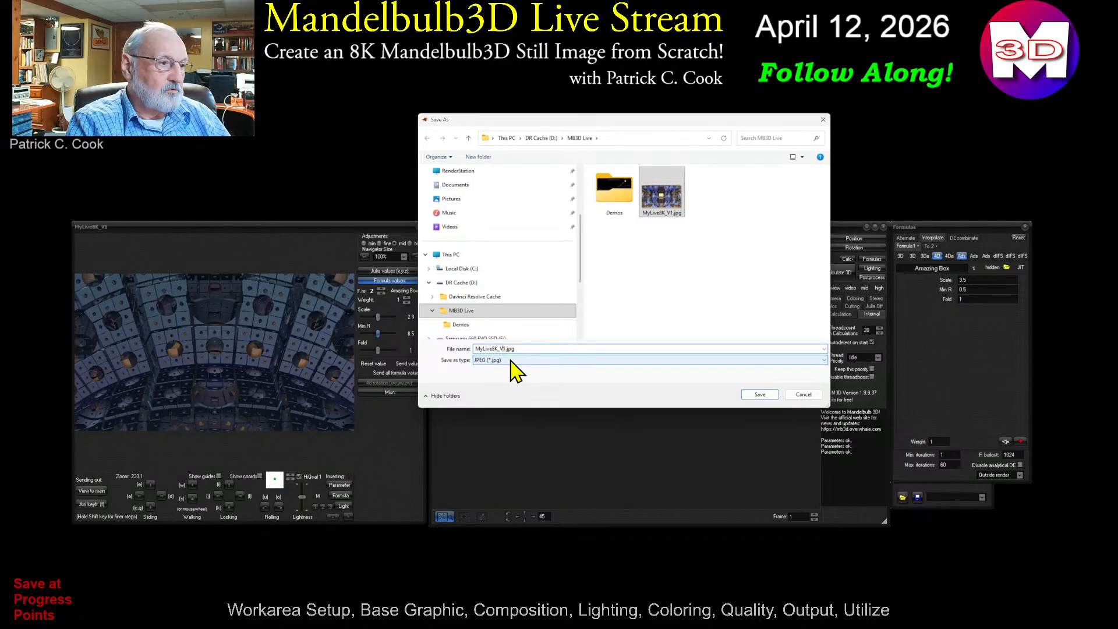
pyautogui.press('Delete')
pyautogui.write('2')
pyautogui.click(760, 394)
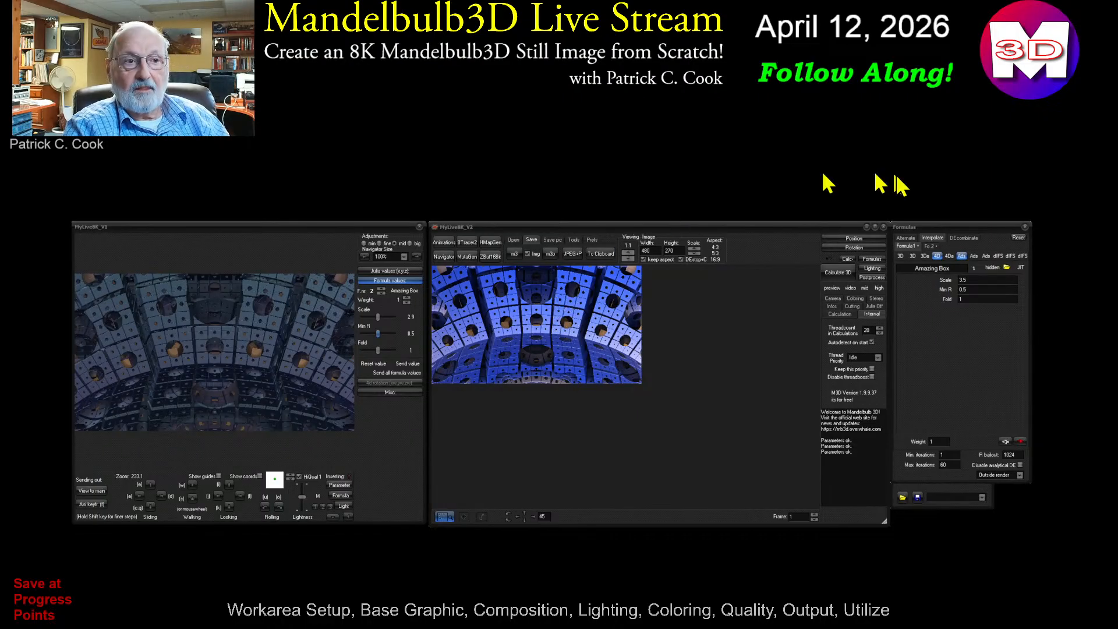
# Step: Replace the Formulas window with Lighting and aim global light 1, with its Y angle at minimum and its X angle near maximum
pyautogui.click(1024, 227)
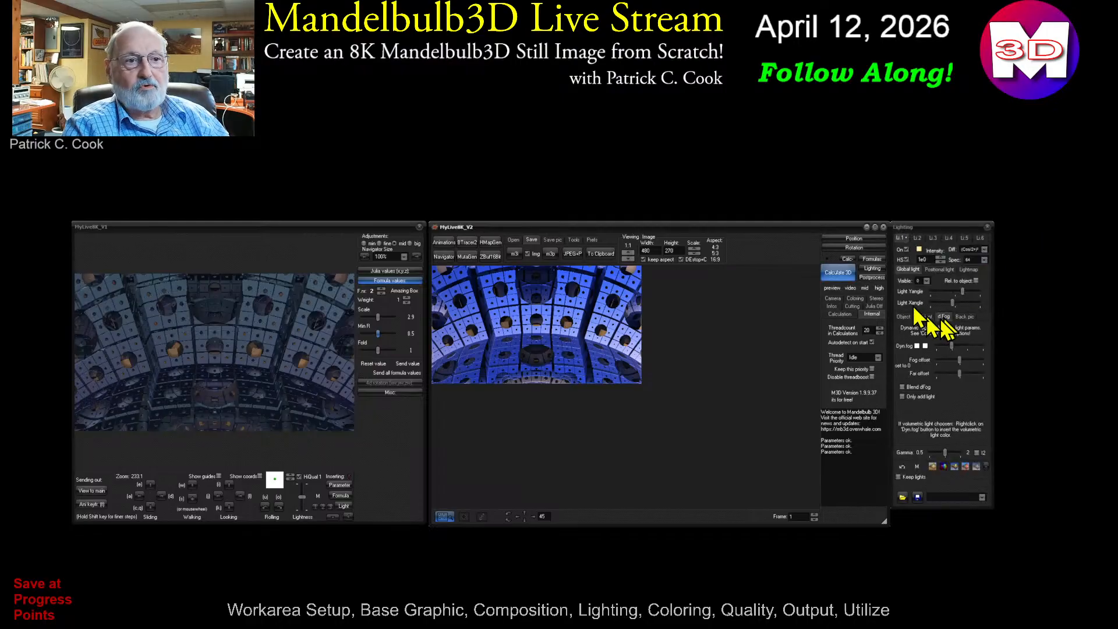
pyautogui.click(872, 270)
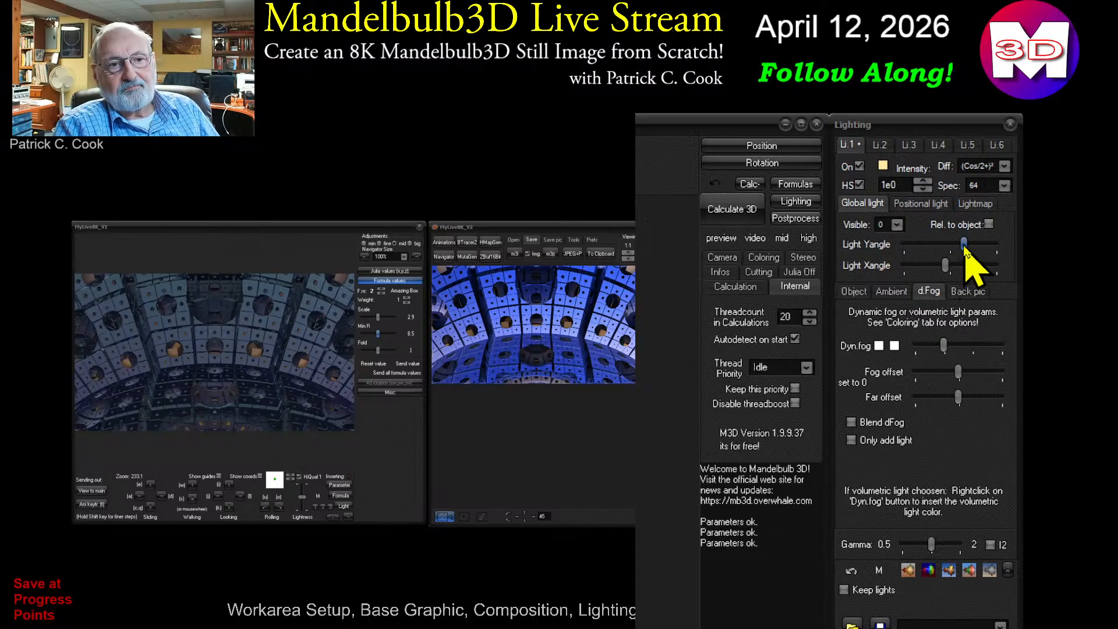
pyautogui.moveTo(964, 245)
pyautogui.mouseDown()
pyautogui.moveTo(937, 266)
pyautogui.moveTo(951, 265)
pyautogui.moveTo(950, 249)
pyautogui.mouseUp()
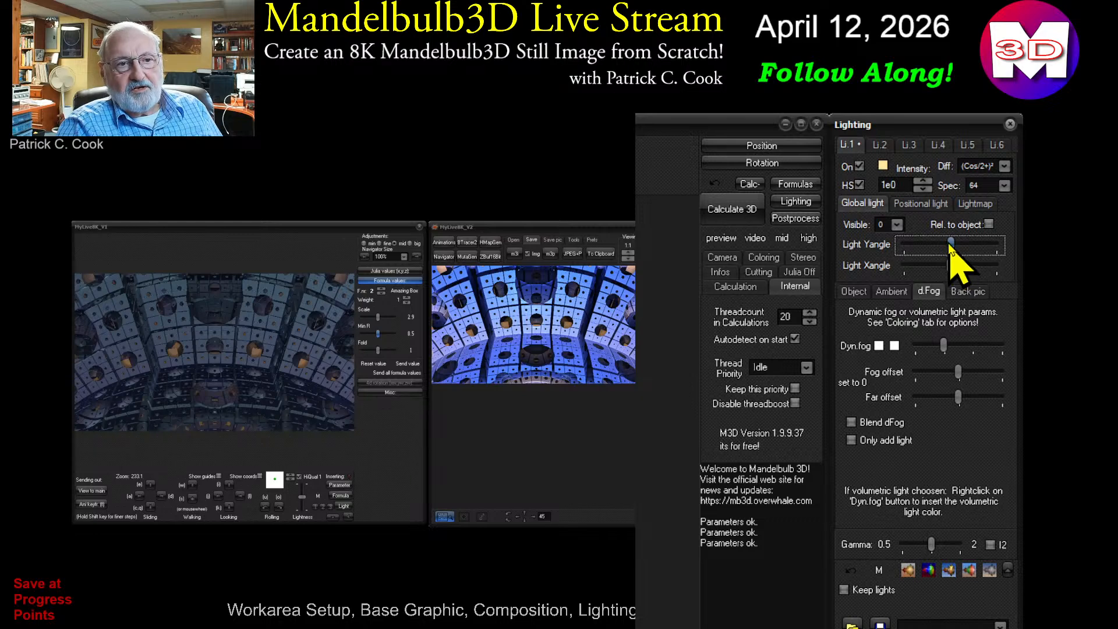
pyautogui.moveTo(951, 248); pyautogui.dragTo(954, 252)
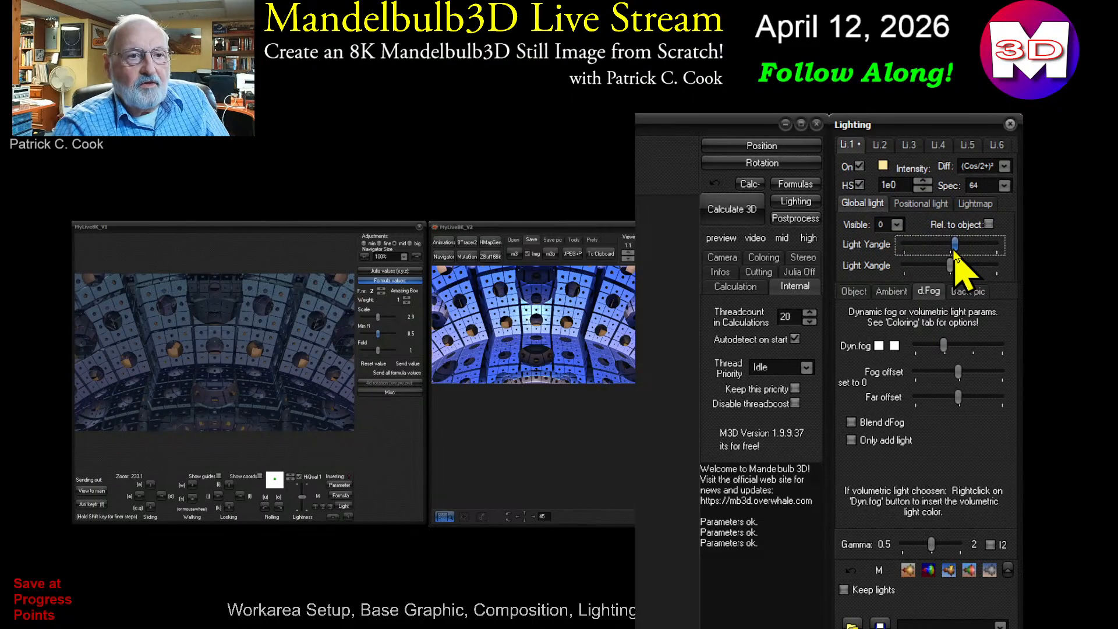
pyautogui.moveTo(950, 266)
pyautogui.mouseDown()
pyautogui.moveTo(940, 265)
pyautogui.moveTo(959, 247)
pyautogui.moveTo(940, 270)
pyautogui.mouseUp()
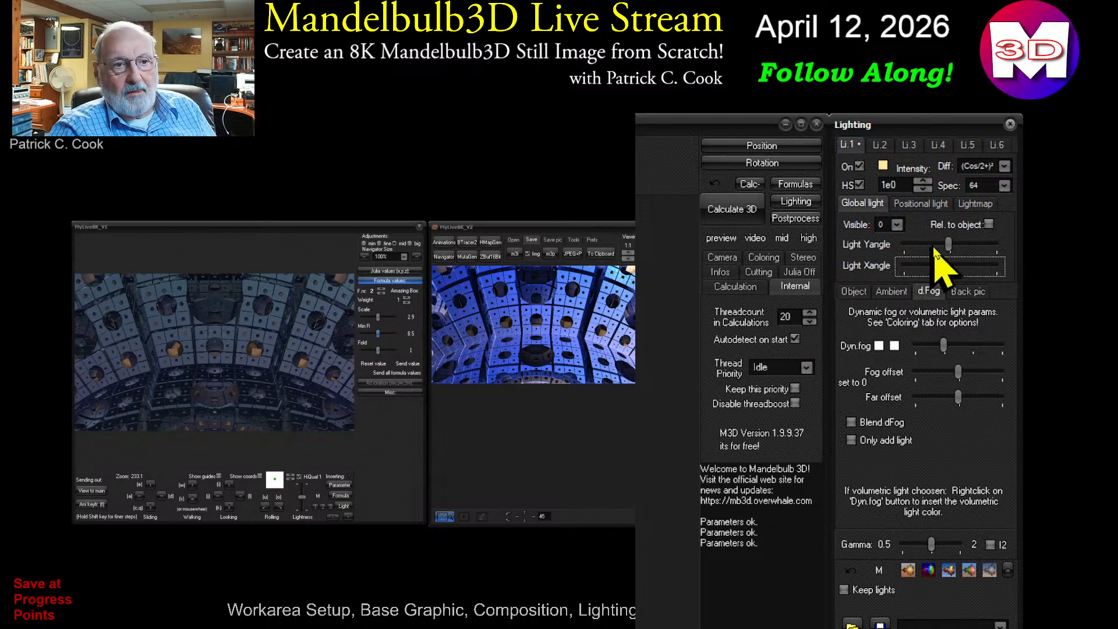
pyautogui.moveTo(948, 244); pyautogui.dragTo(940, 243)
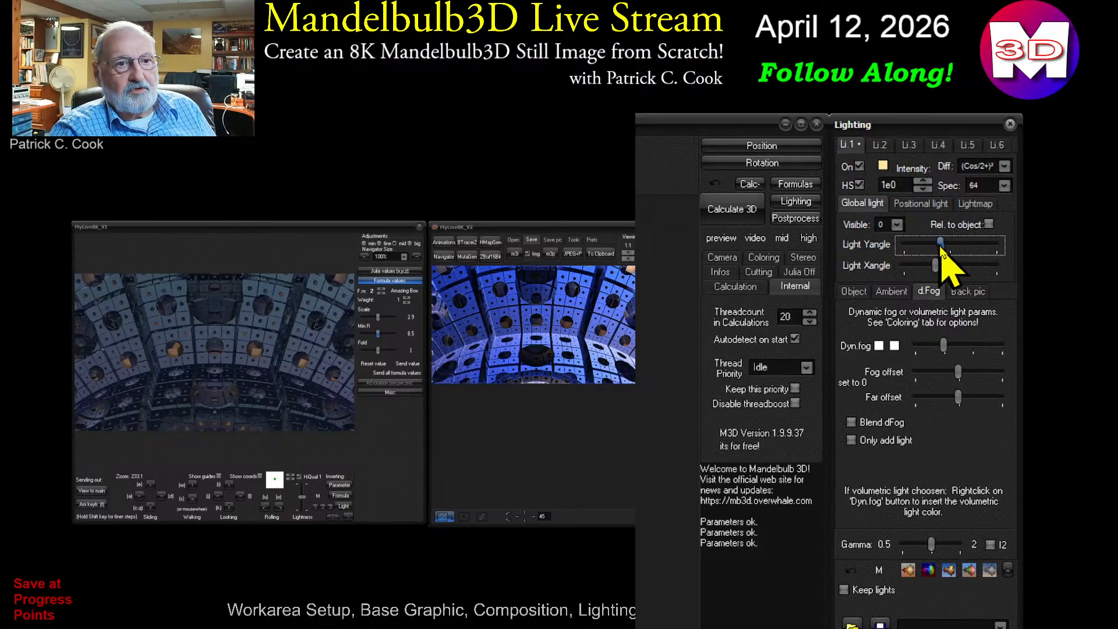
pyautogui.click(939, 265)
pyautogui.moveTo(939, 249); pyautogui.dragTo(984, 272)
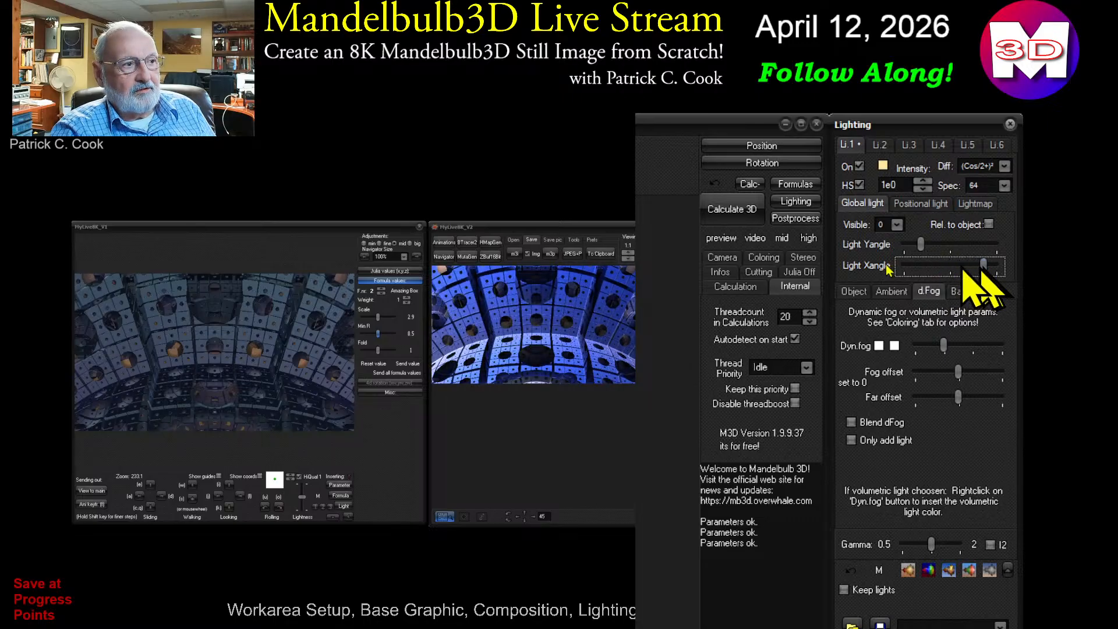
pyautogui.moveTo(925, 246)
pyautogui.mouseDown()
pyautogui.moveTo(947, 248)
pyautogui.moveTo(904, 251)
pyautogui.mouseUp()
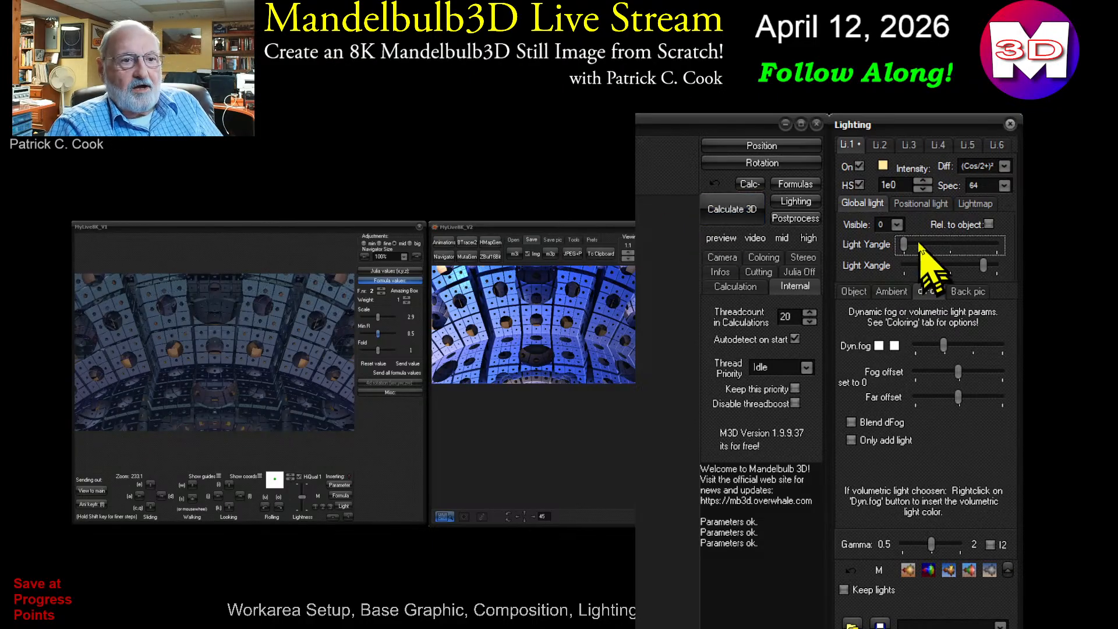
# Step: Re-aim global light 1 by moving its Y angle and X angle to near the middle of their ranges
pyautogui.moveTo(904, 244); pyautogui.dragTo(913, 248)
pyautogui.moveTo(983, 265); pyautogui.dragTo(978, 266)
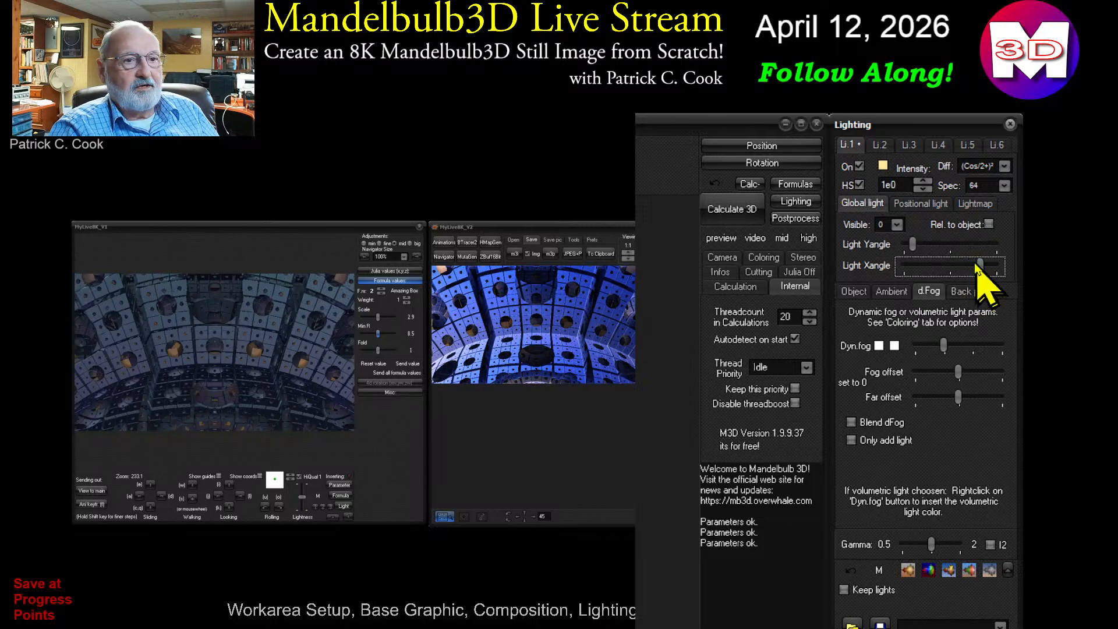
pyautogui.moveTo(923, 247); pyautogui.dragTo(961, 252)
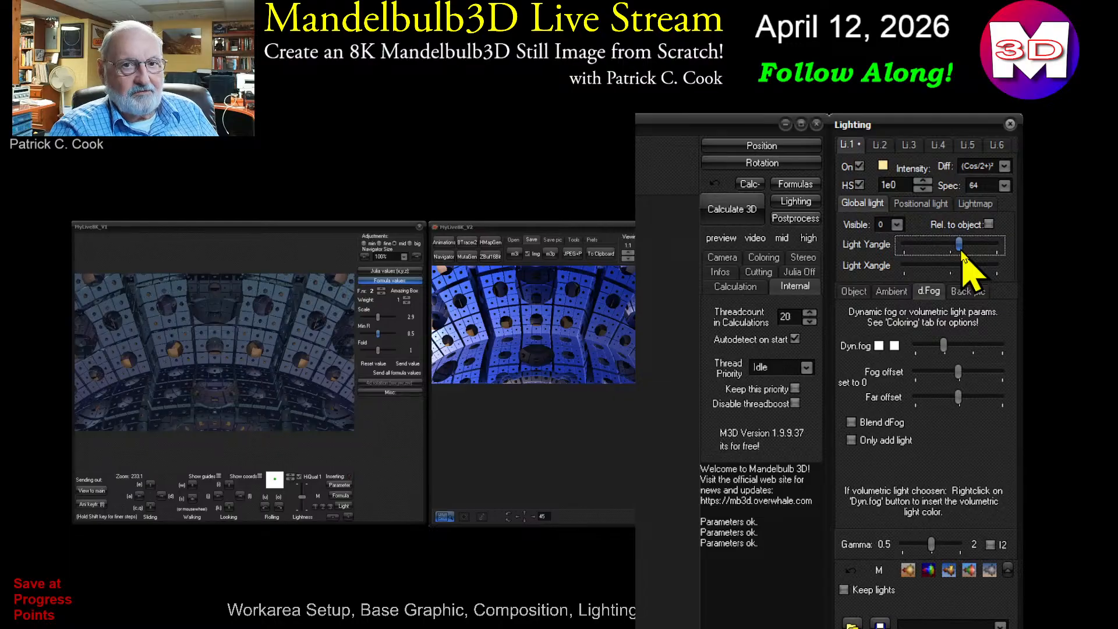
pyautogui.moveTo(961, 252)
pyautogui.mouseDown()
pyautogui.moveTo(967, 268)
pyautogui.moveTo(963, 247)
pyautogui.moveTo(958, 263)
pyautogui.mouseUp()
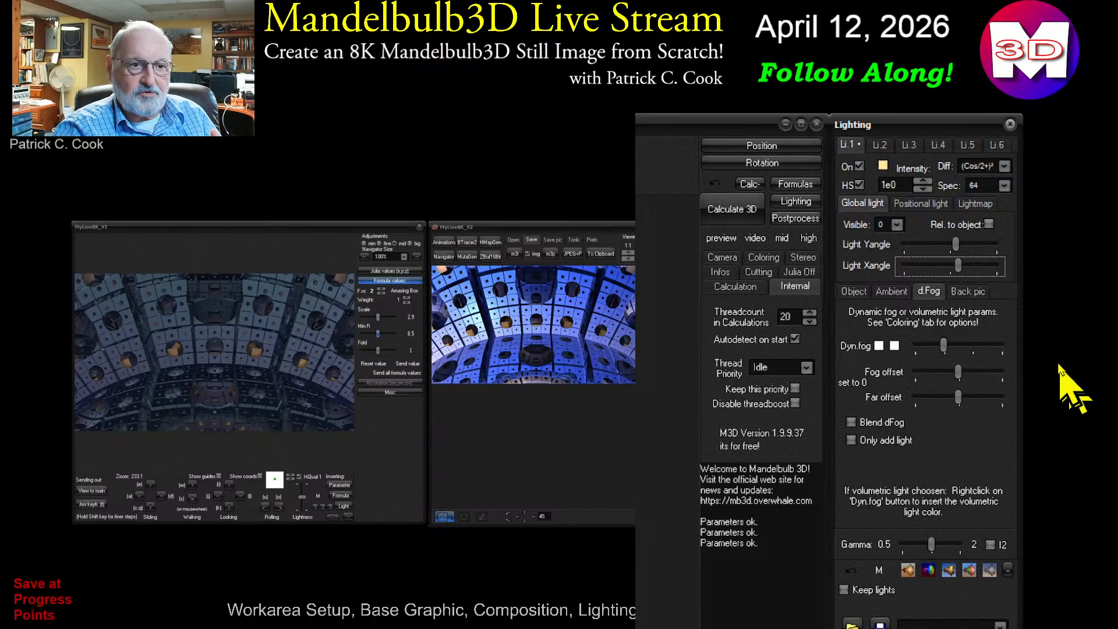
# Step: Review the object, ambient and dynamic fog lighting settings
pyautogui.click(890, 293)
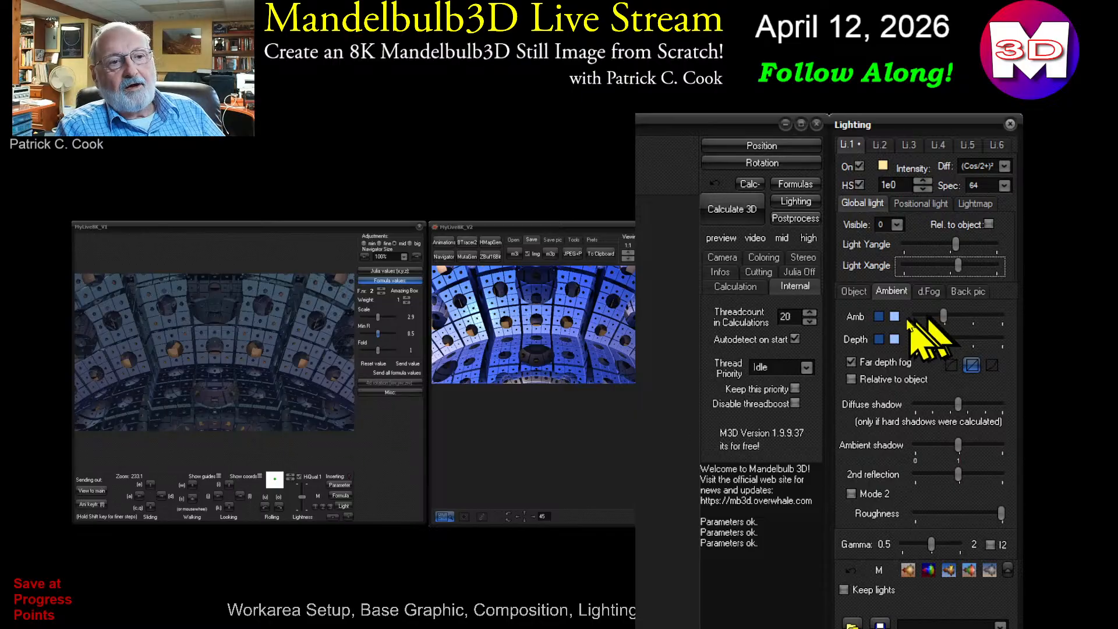
pyautogui.click(853, 290)
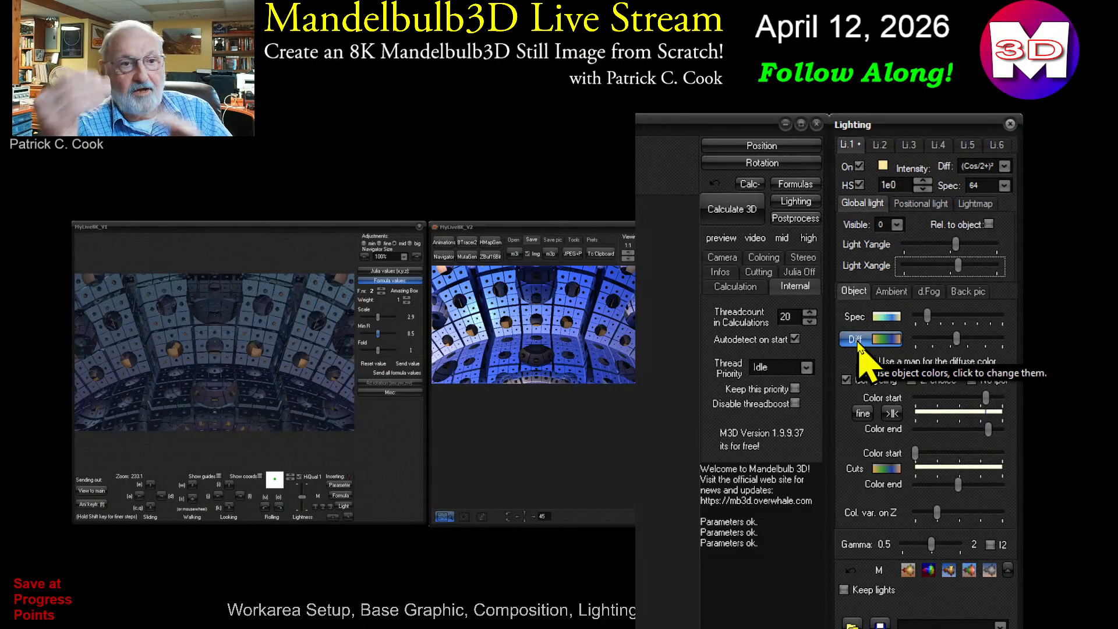
pyautogui.click(929, 291)
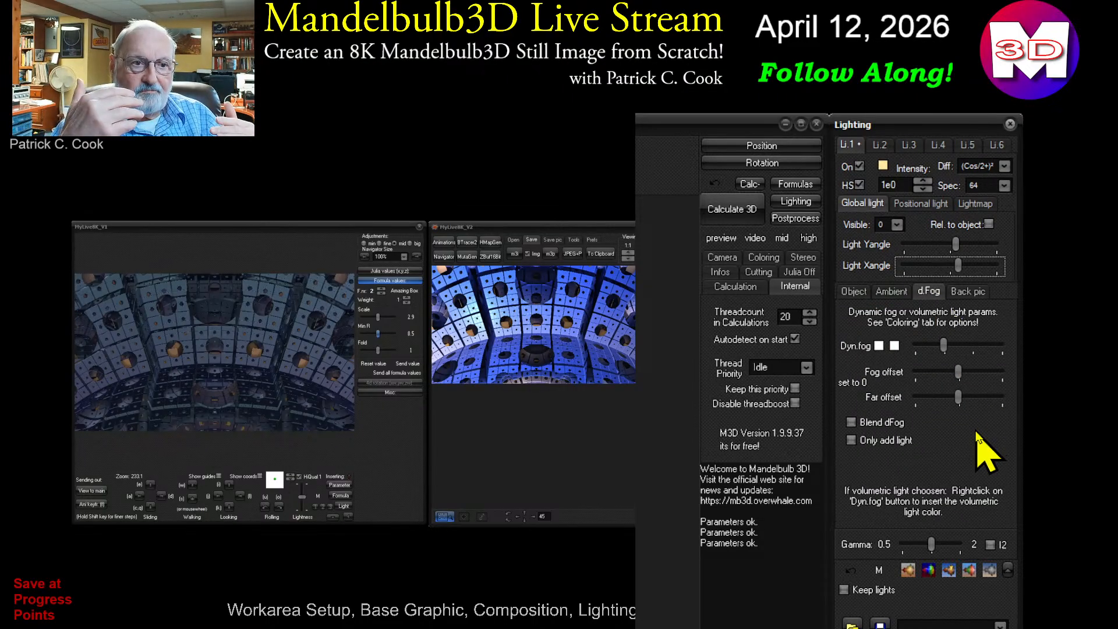
pyautogui.click(889, 291)
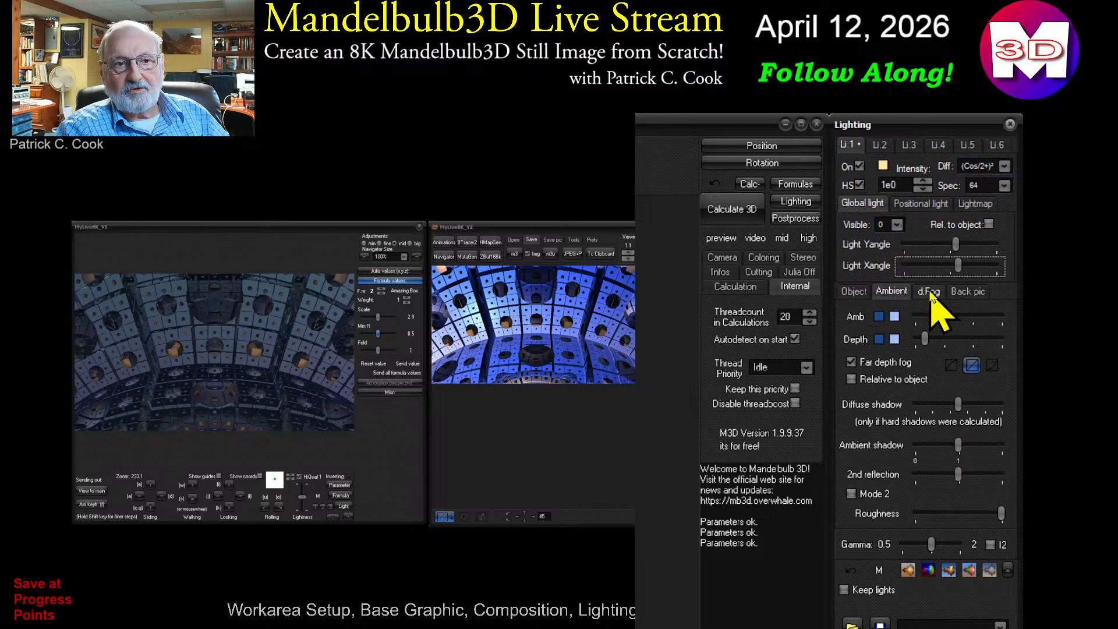
pyautogui.click(926, 291)
pyautogui.click(891, 291)
pyautogui.click(853, 291)
pyautogui.click(888, 291)
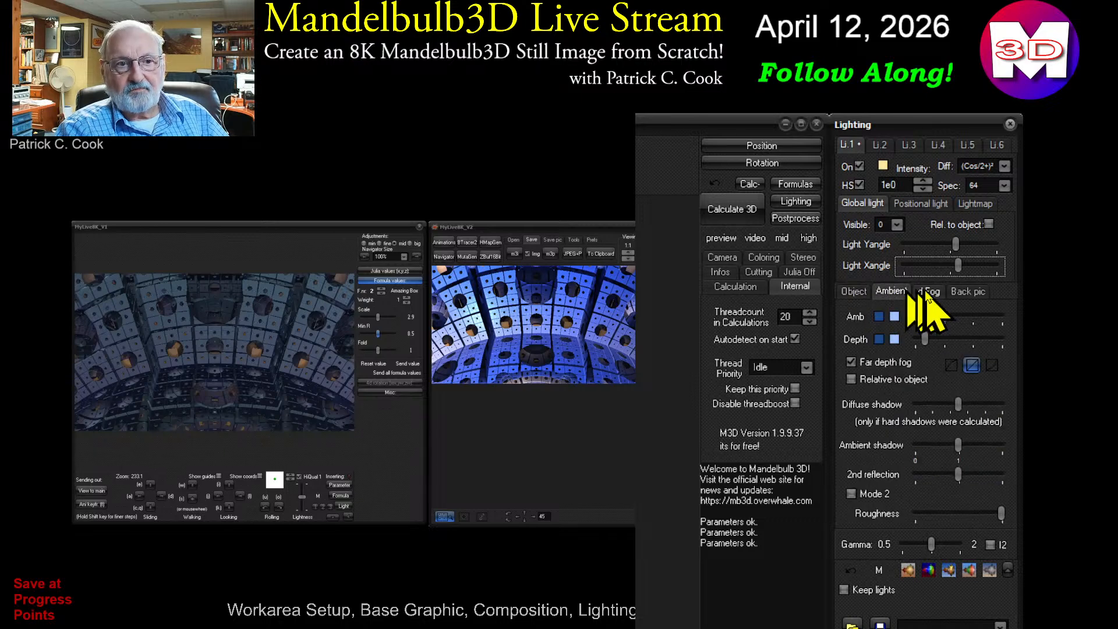
pyautogui.click(928, 291)
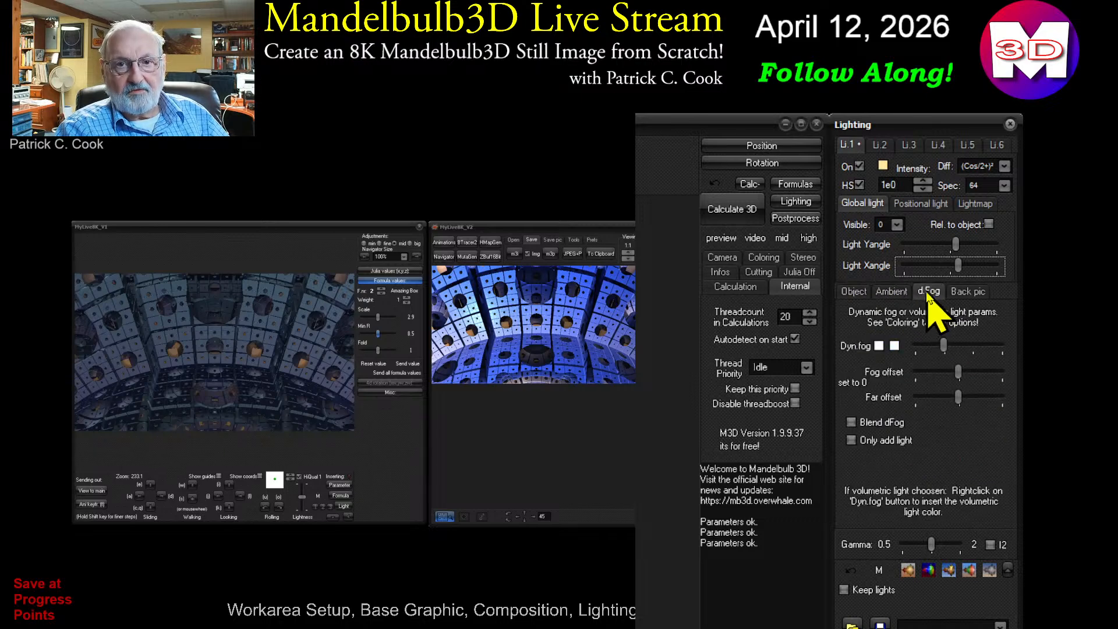
# Step: Lower the ambient light to about a fifth of its range, raise depth slightly and reduce the object's diffuse amount a little
pyautogui.click(890, 293)
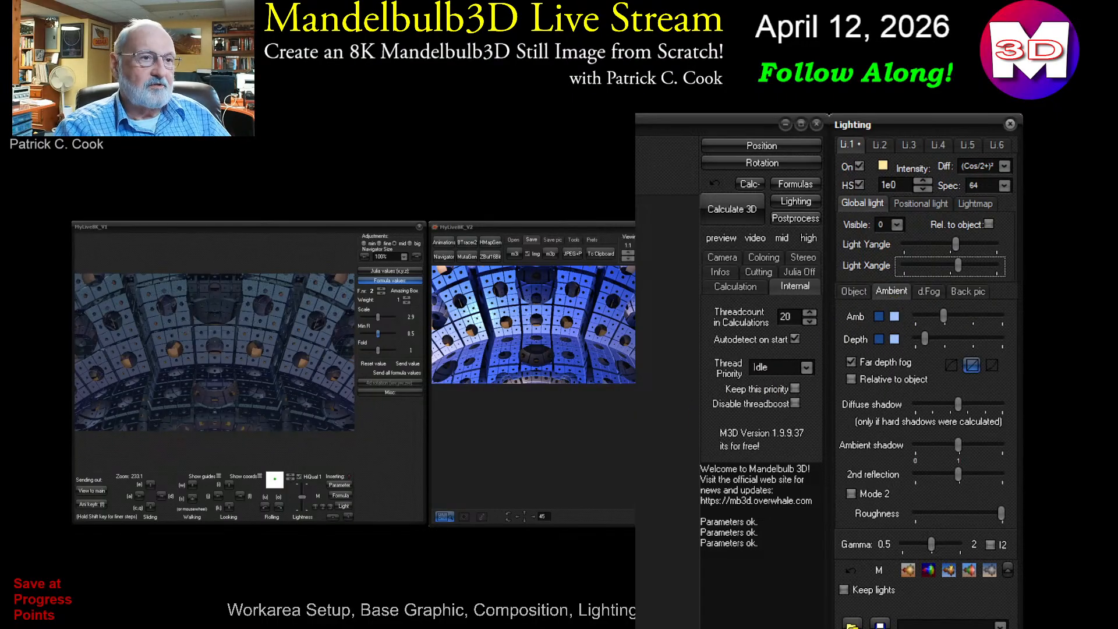
pyautogui.click(945, 316)
pyautogui.moveTo(946, 316); pyautogui.dragTo(1000, 322)
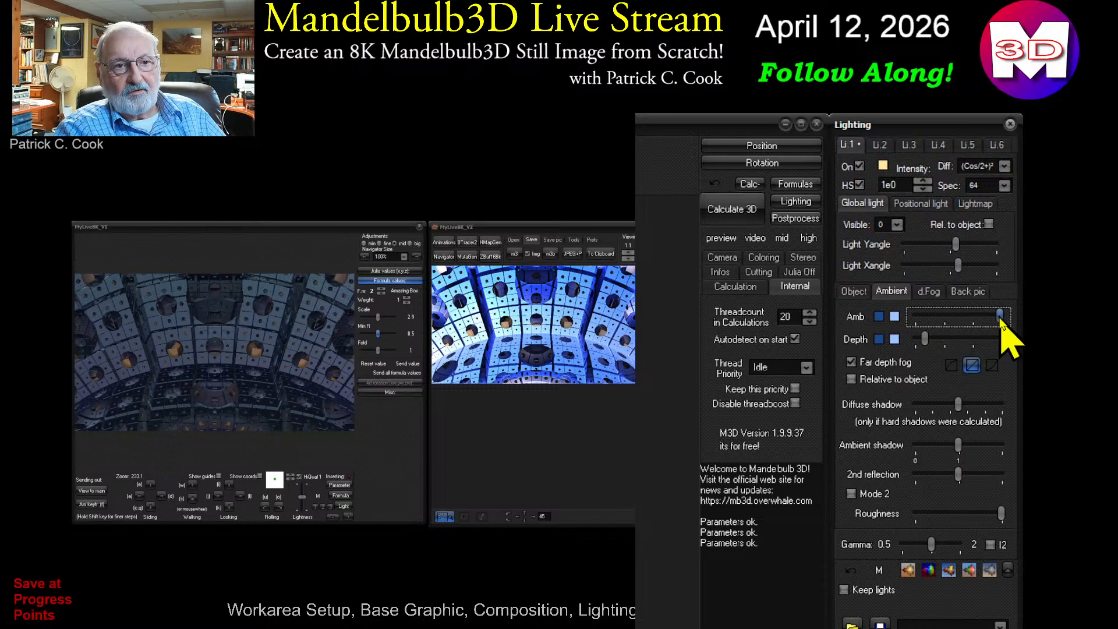
pyautogui.moveTo(1000, 319); pyautogui.dragTo(932, 323)
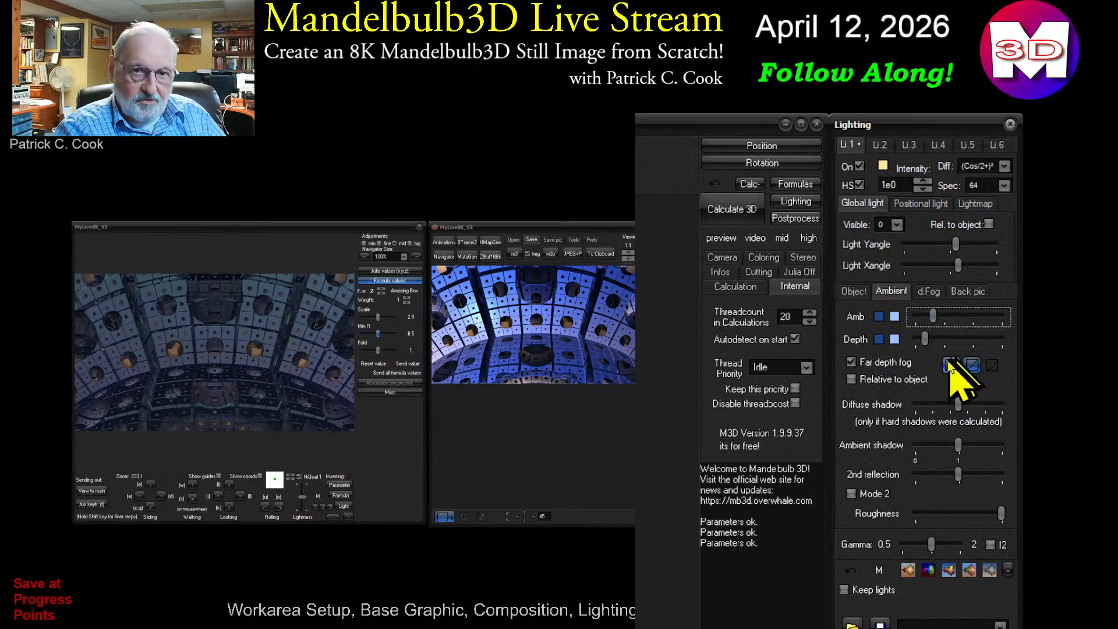
pyautogui.moveTo(931, 342); pyautogui.dragTo(928, 343)
pyautogui.moveTo(927, 346); pyautogui.dragTo(931, 348)
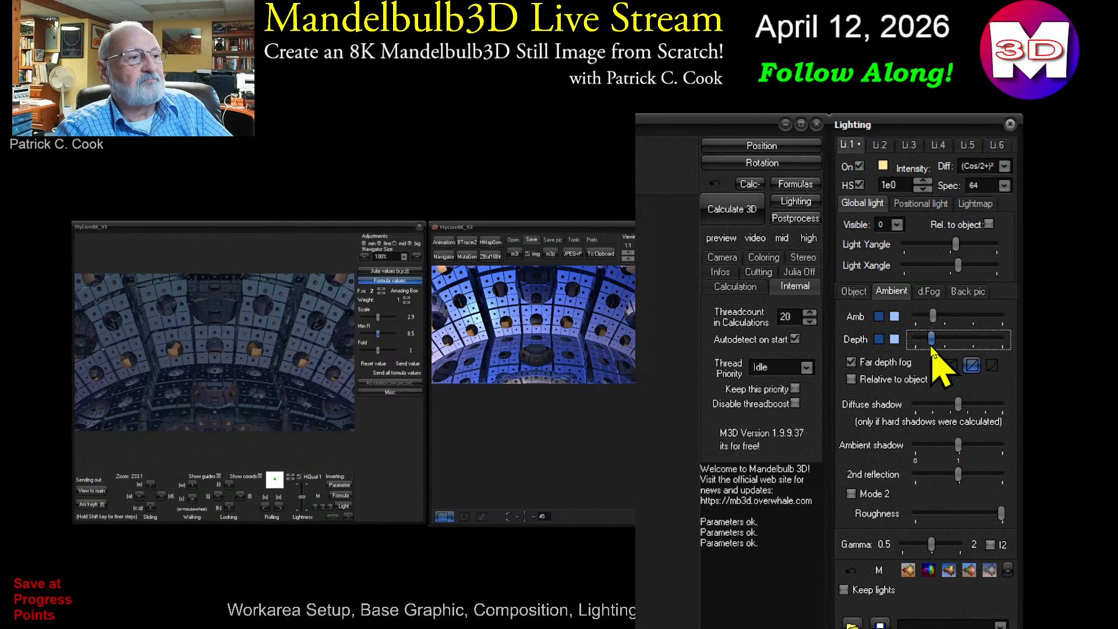
pyautogui.moveTo(932, 316); pyautogui.dragTo(935, 319)
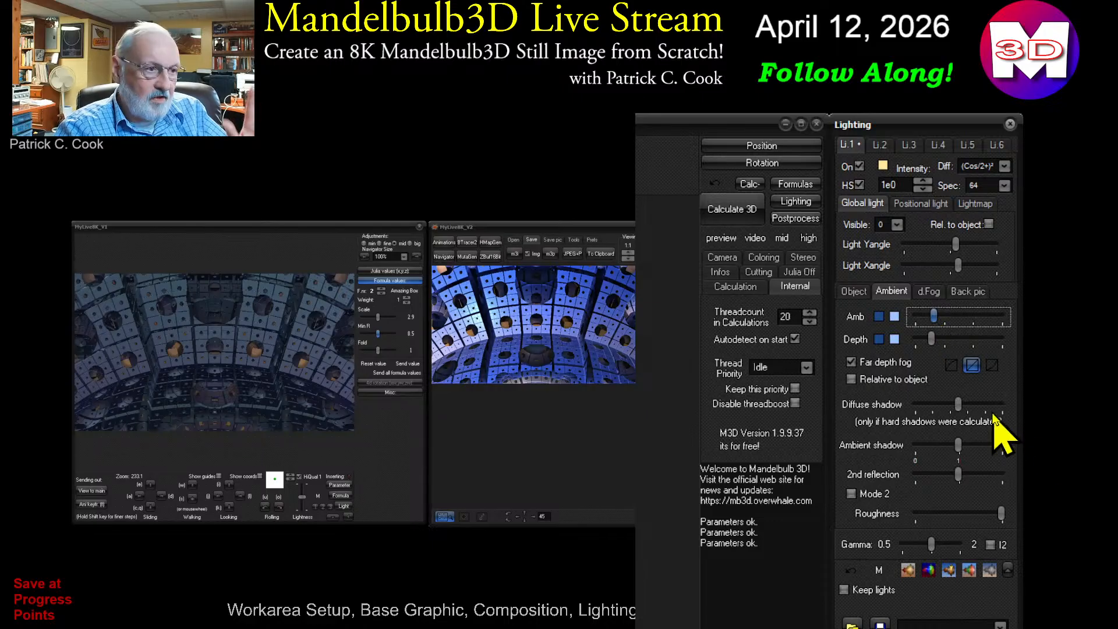
pyautogui.click(854, 293)
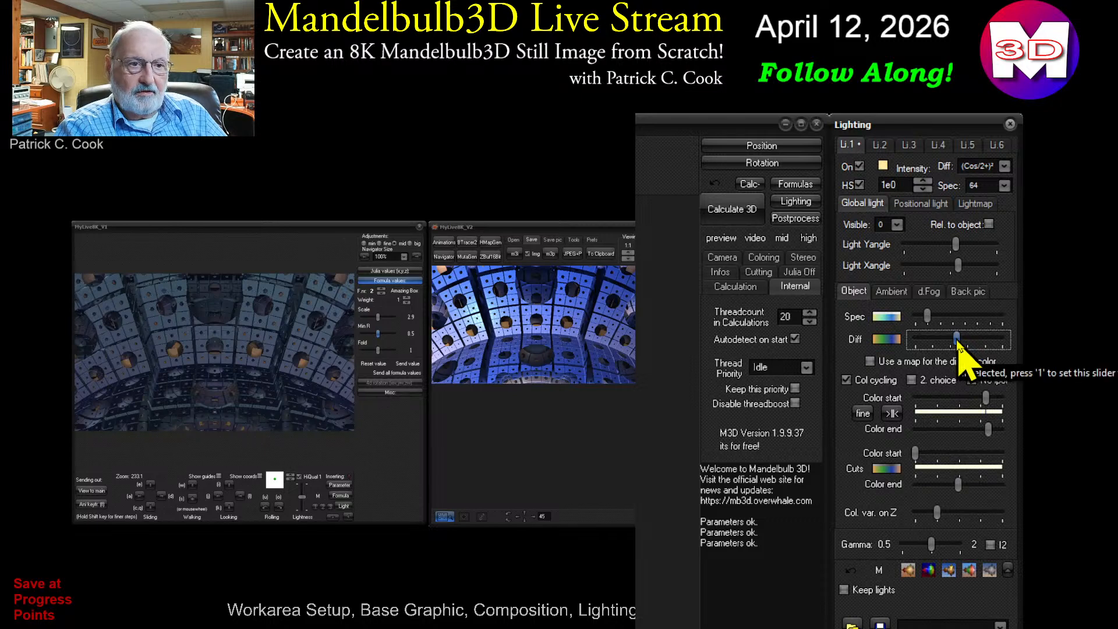
pyautogui.moveTo(956, 340)
pyautogui.mouseDown()
pyautogui.moveTo(1000, 345)
pyautogui.moveTo(916, 343)
pyautogui.moveTo(962, 340)
pyautogui.moveTo(950, 339)
pyautogui.mouseUp()
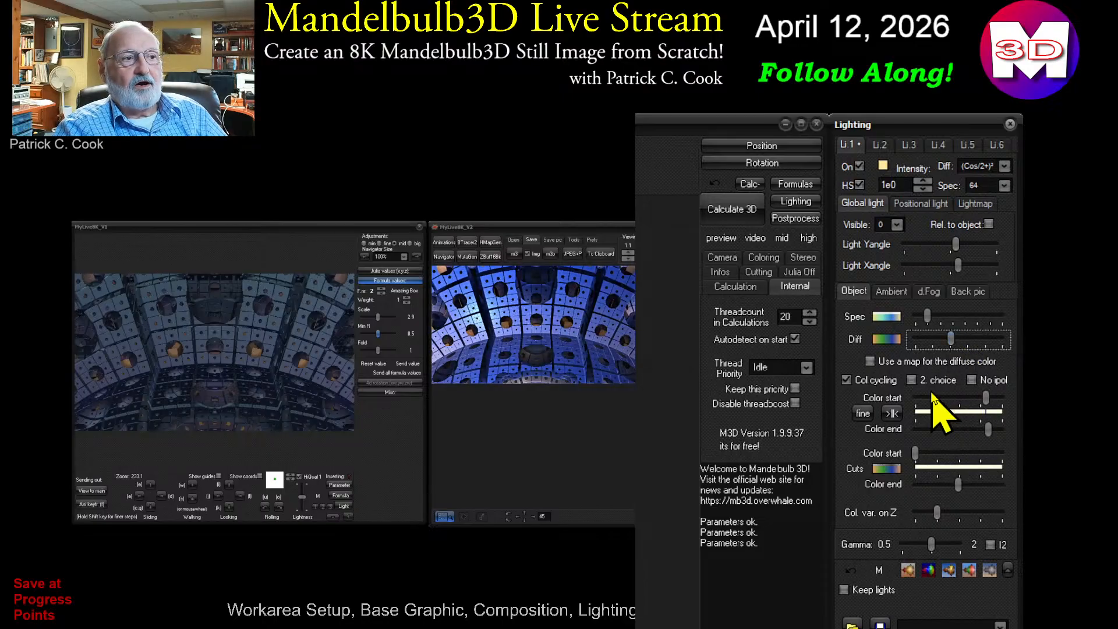
# Step: Reduce the dynamic fog and fog offset slightly, and raise the far offset slightly above its midpoint
pyautogui.click(929, 291)
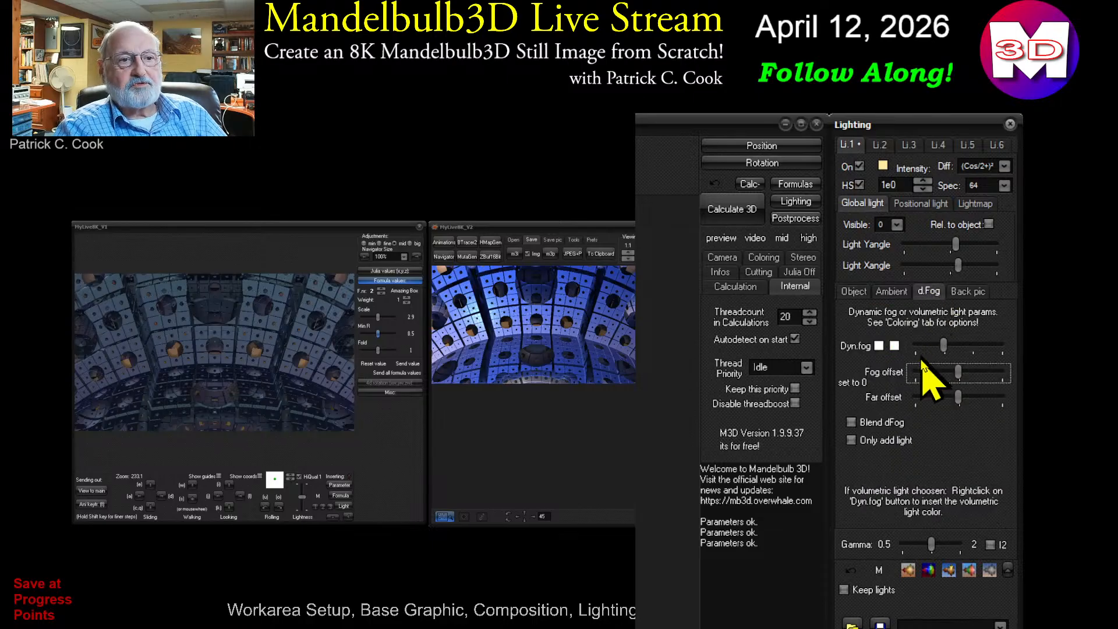
pyautogui.click(952, 373)
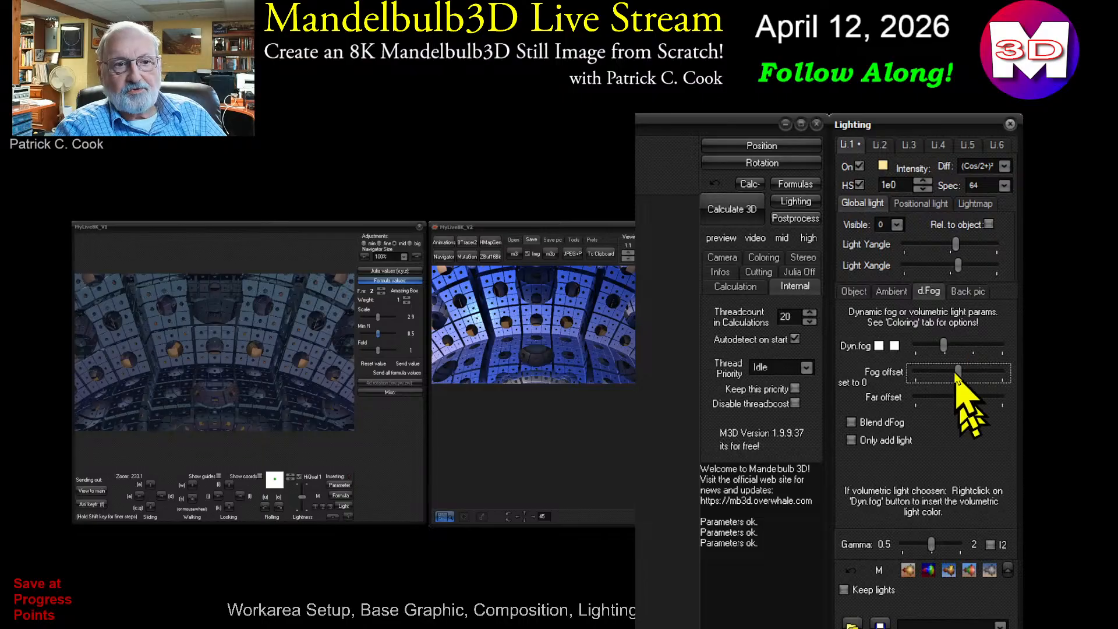
pyautogui.moveTo(943, 345); pyautogui.dragTo(942, 345)
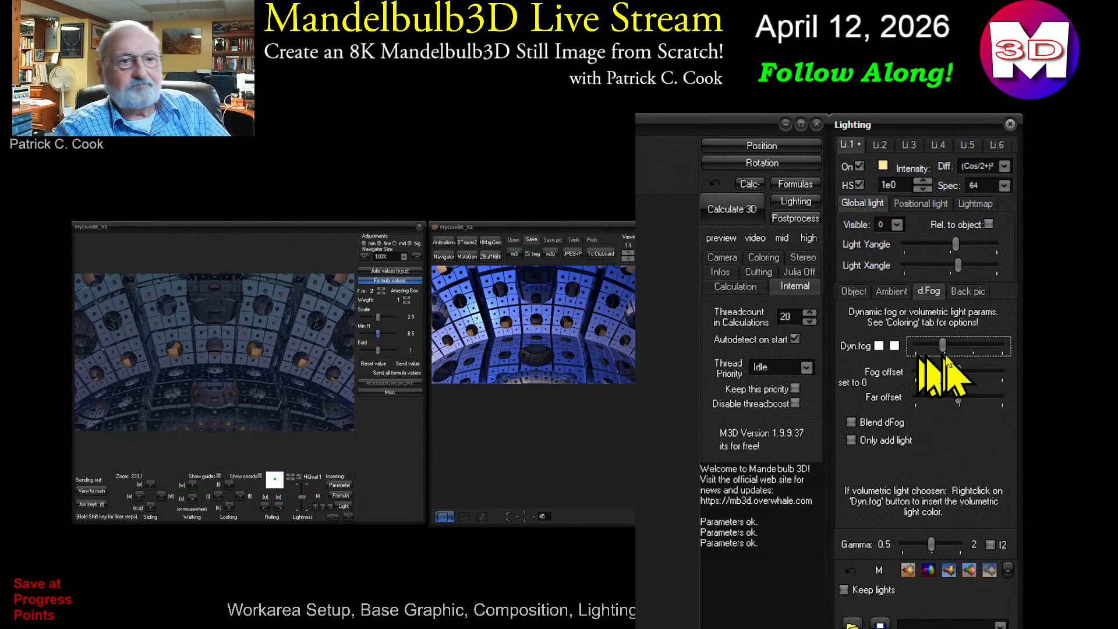
pyautogui.moveTo(942, 345)
pyautogui.mouseDown()
pyautogui.moveTo(968, 348)
pyautogui.moveTo(945, 347)
pyautogui.mouseUp()
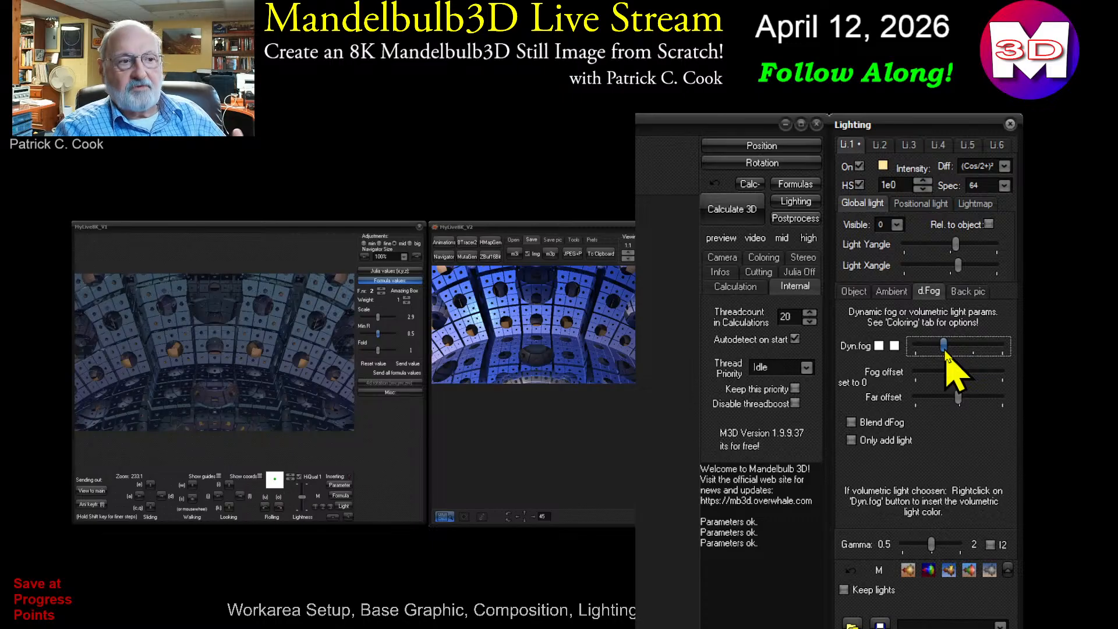
pyautogui.moveTo(944, 349); pyautogui.dragTo(953, 375)
pyautogui.click(959, 401)
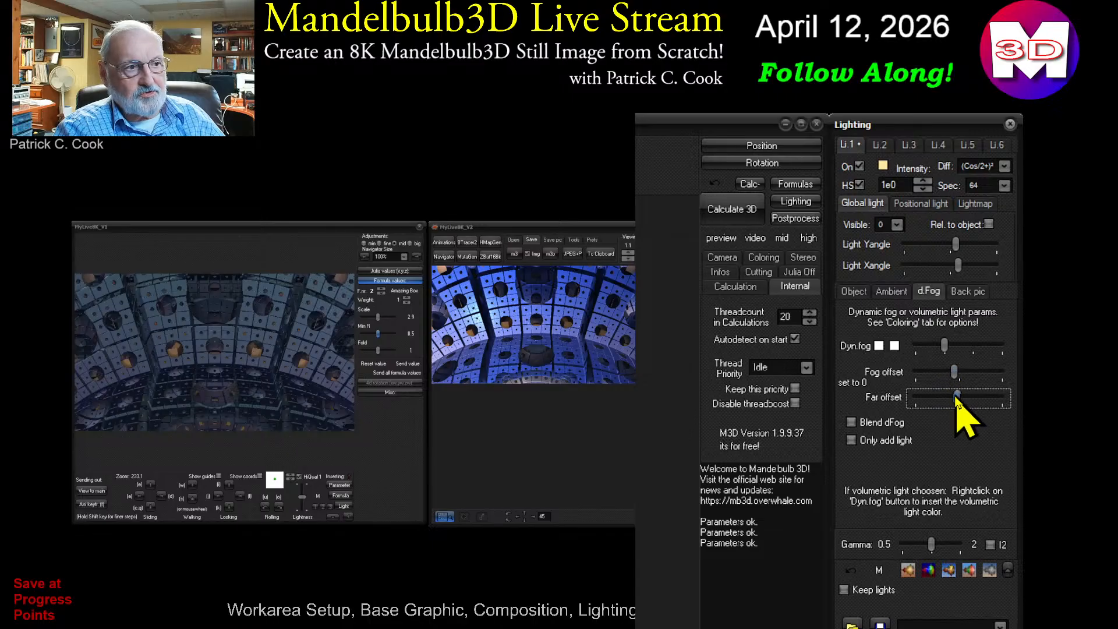
pyautogui.moveTo(944, 348); pyautogui.dragTo(939, 350)
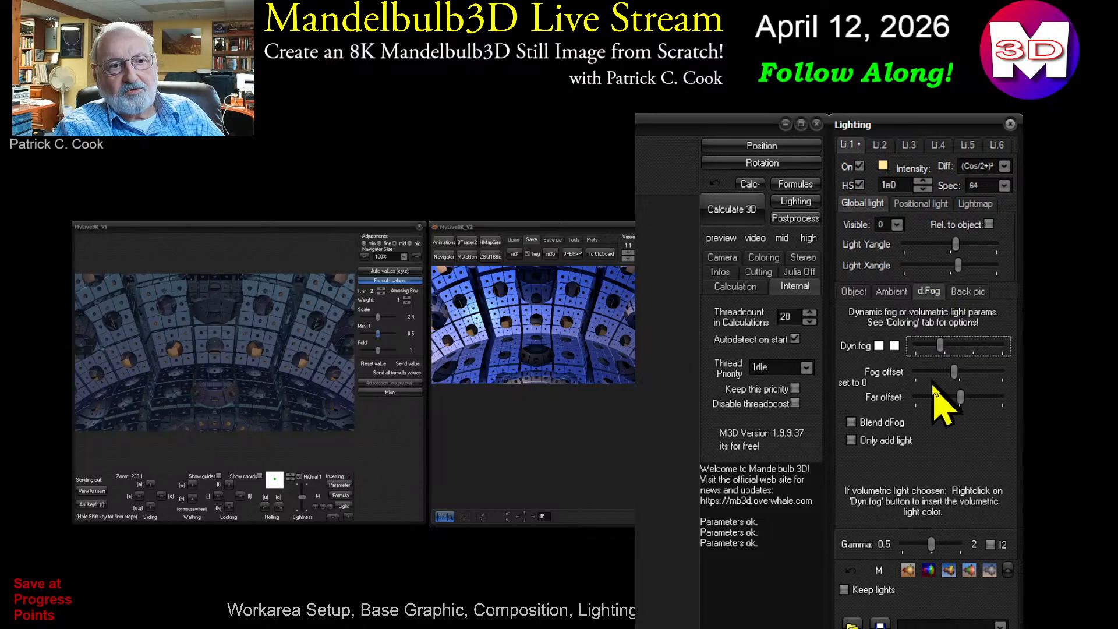
# Step: Open the object's diffuse colour adjustment, place it below the rendered image and change the diffuse gradient to muted blue-greys
pyautogui.click(893, 292)
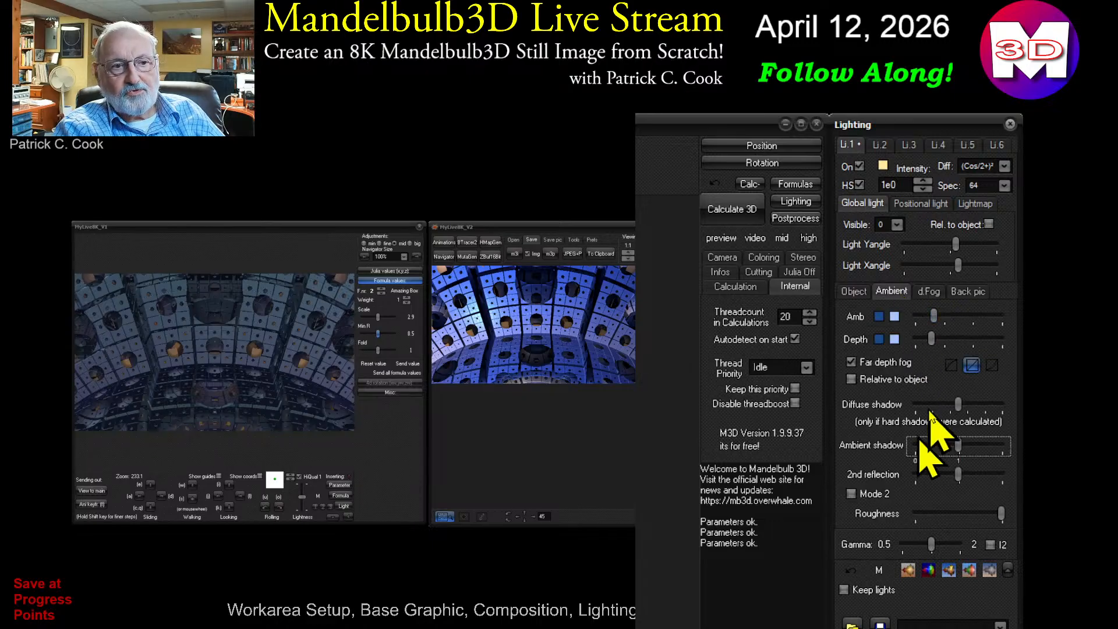
pyautogui.click(853, 291)
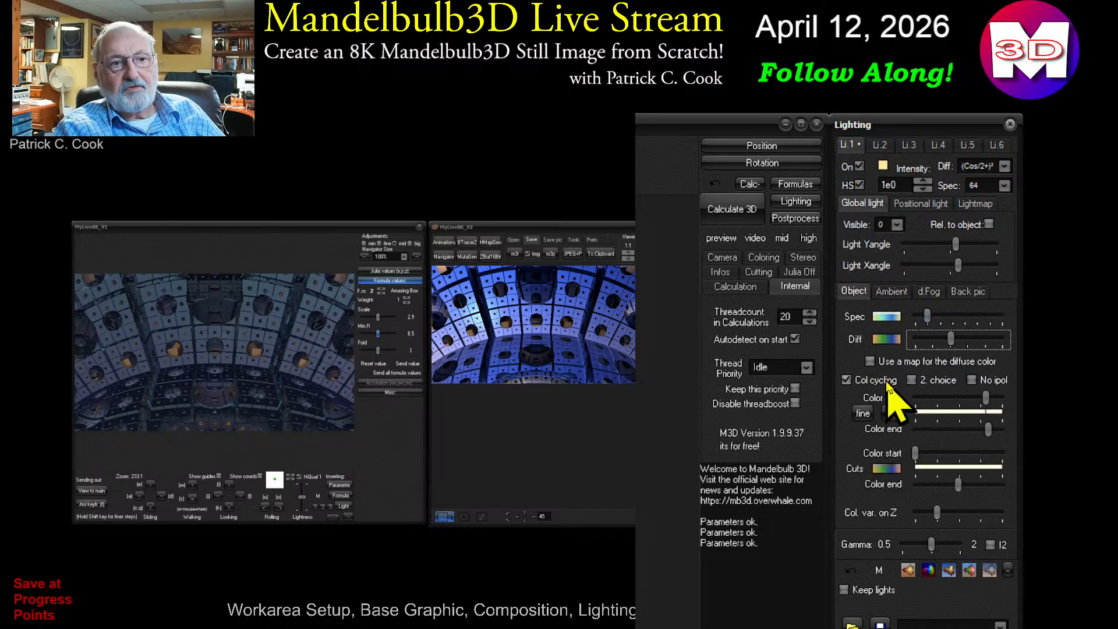
pyautogui.click(890, 338)
pyautogui.moveTo(264, 4); pyautogui.dragTo(615, 422)
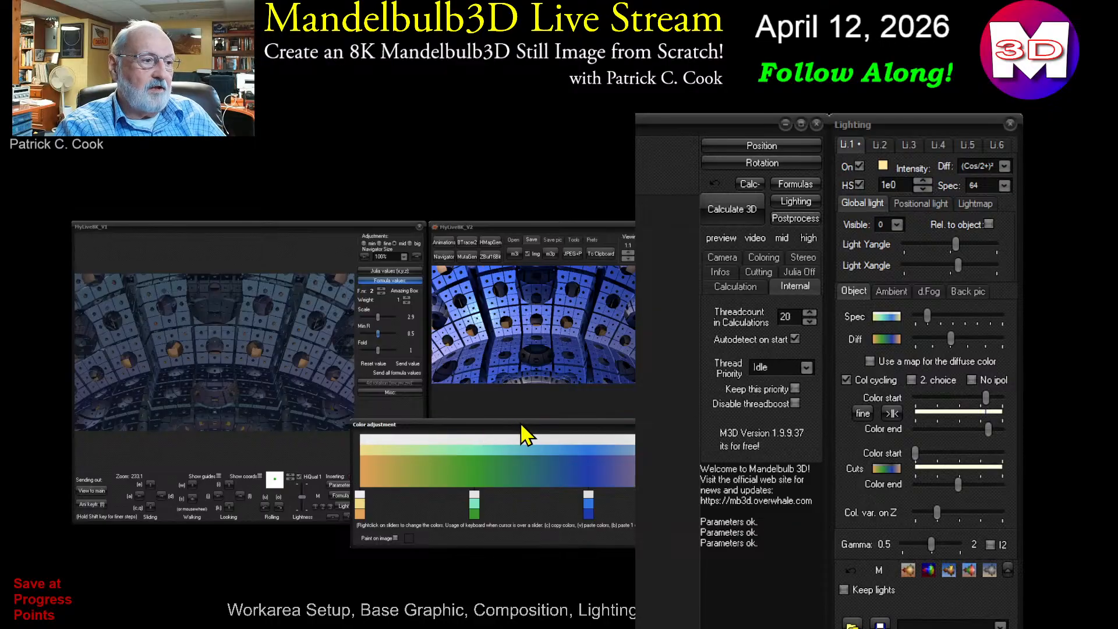
pyautogui.moveTo(519, 422); pyautogui.dragTo(514, 421)
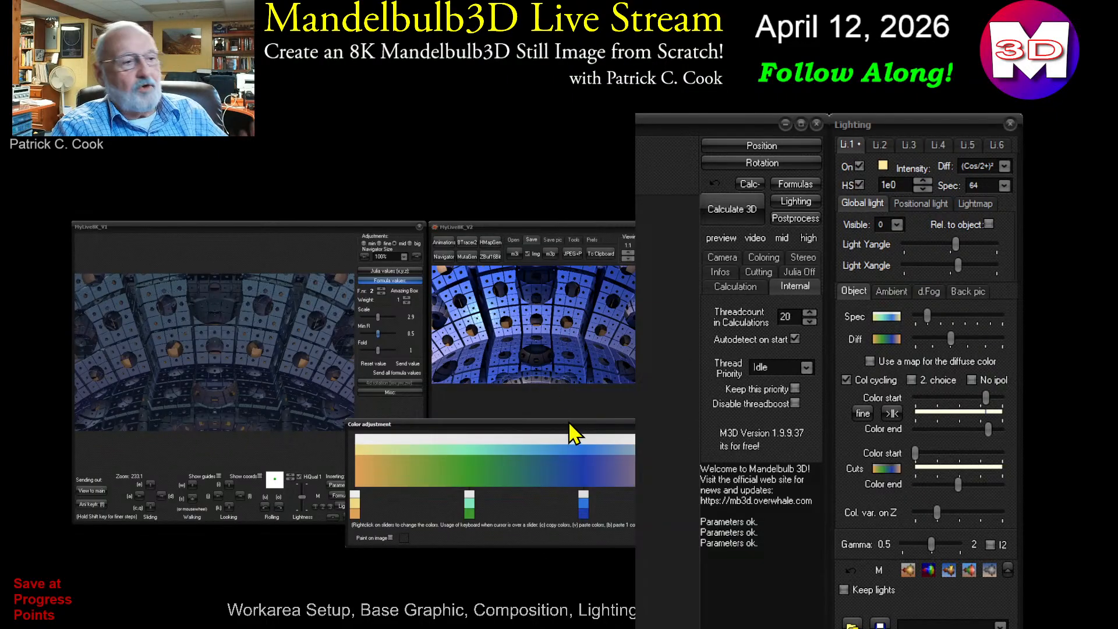
pyautogui.moveTo(565, 425); pyautogui.dragTo(553, 424)
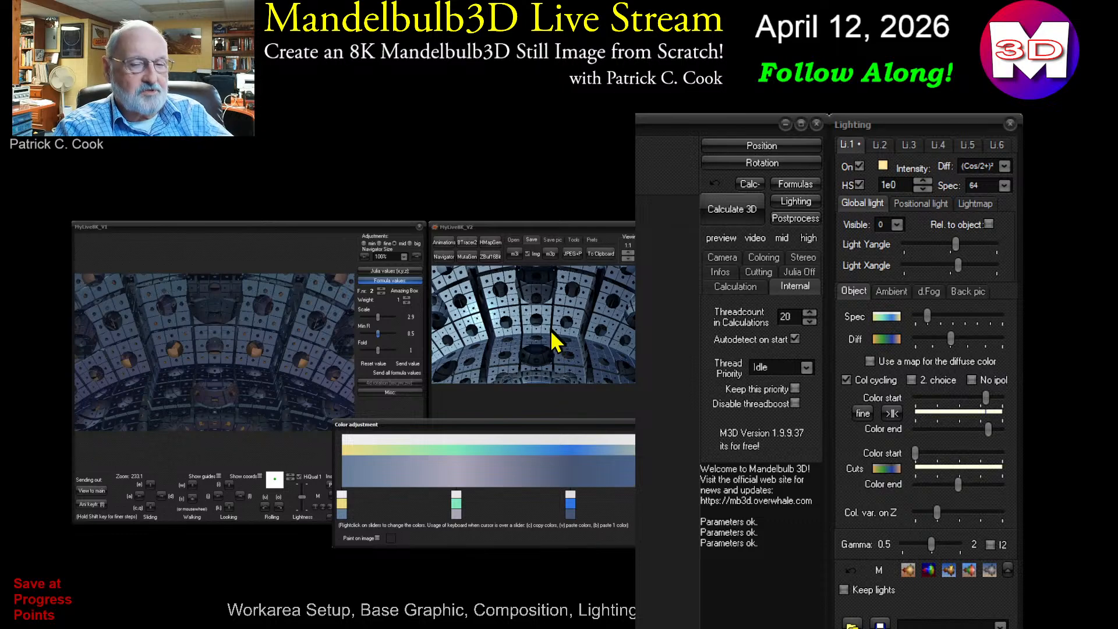
# Step: Set the third diffuse gradient colour to light grey, shift its marker towards the gradient's start and apply the colour adjustment
pyautogui.rightClick(571, 514)
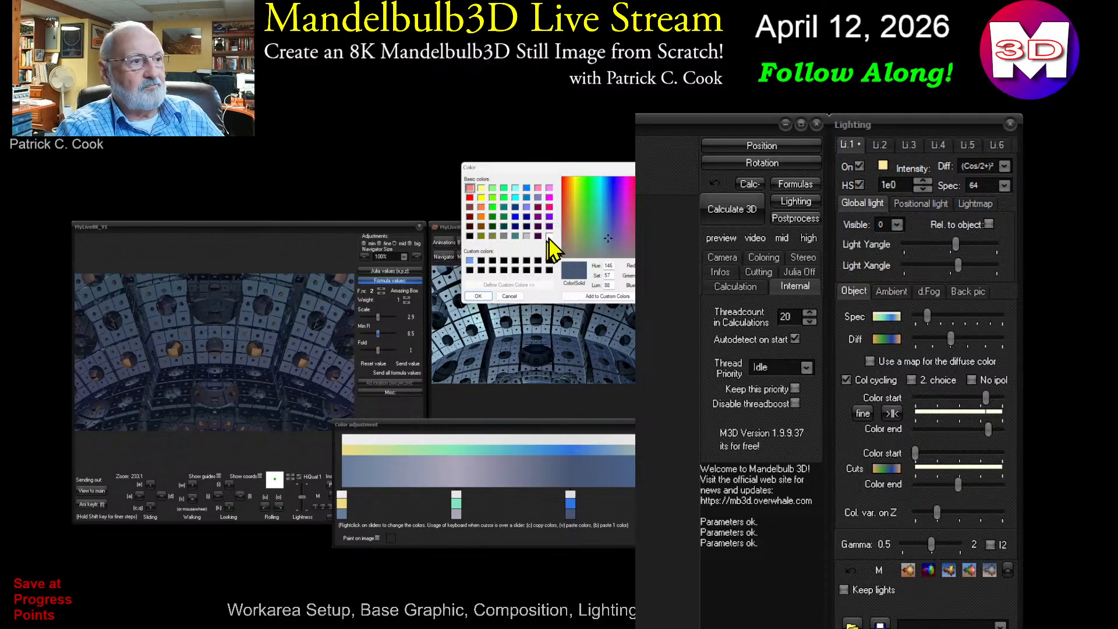
pyautogui.click(527, 236)
pyautogui.click(478, 296)
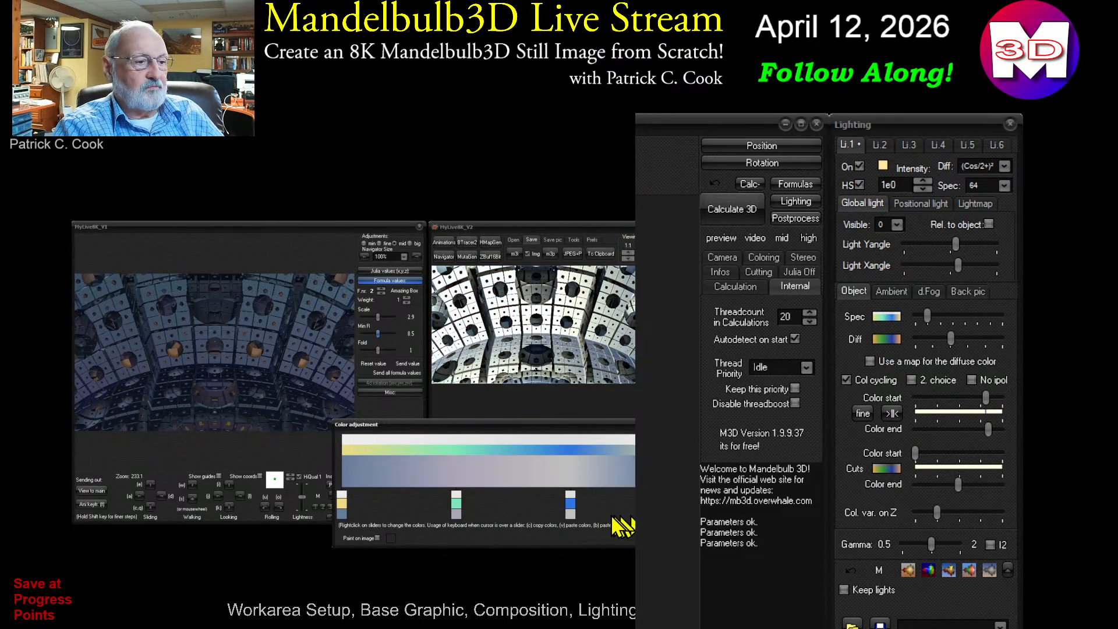
pyautogui.moveTo(571, 514); pyautogui.dragTo(478, 517)
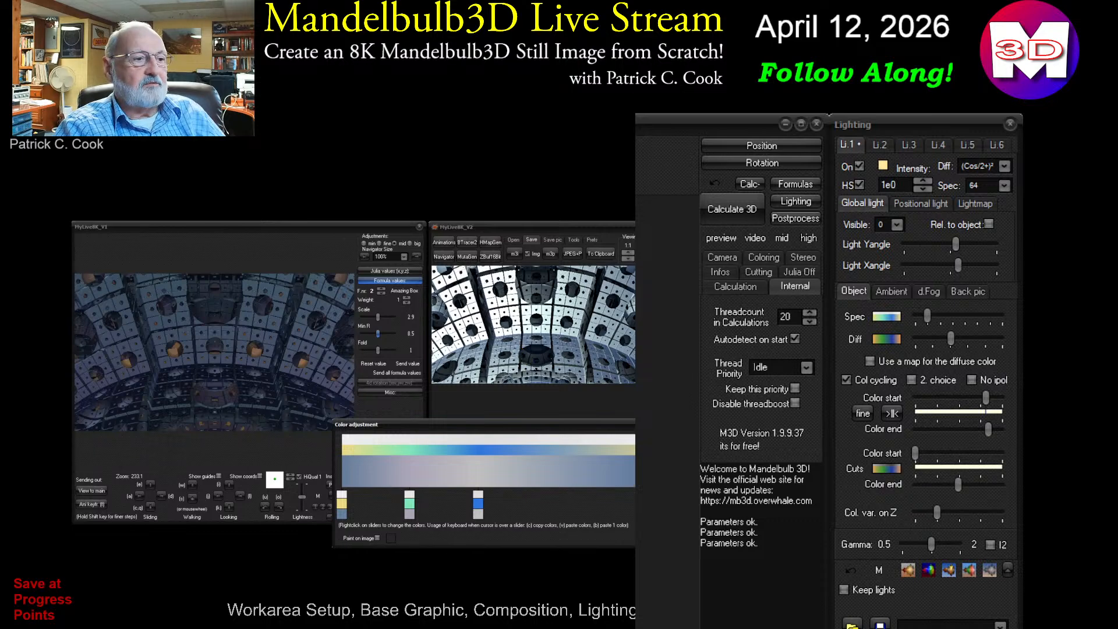
pyautogui.press('Return')
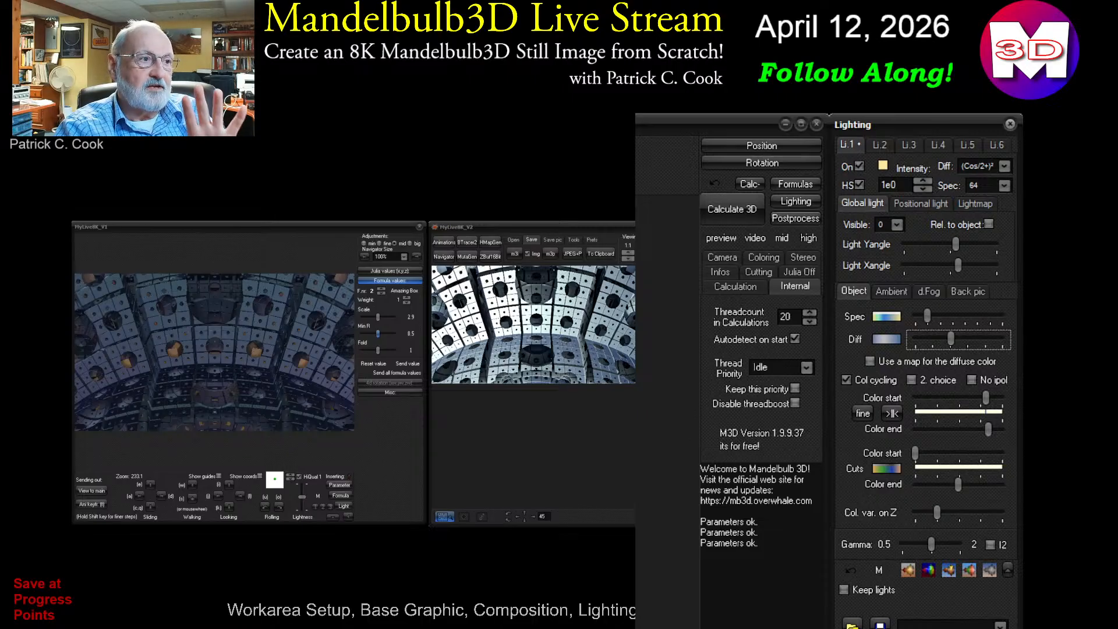
# Step: Save the rendered image as a JPEG named MyLive8K_V3 Coloring.jpg in the MB3D Live folder
pyautogui.click(573, 254)
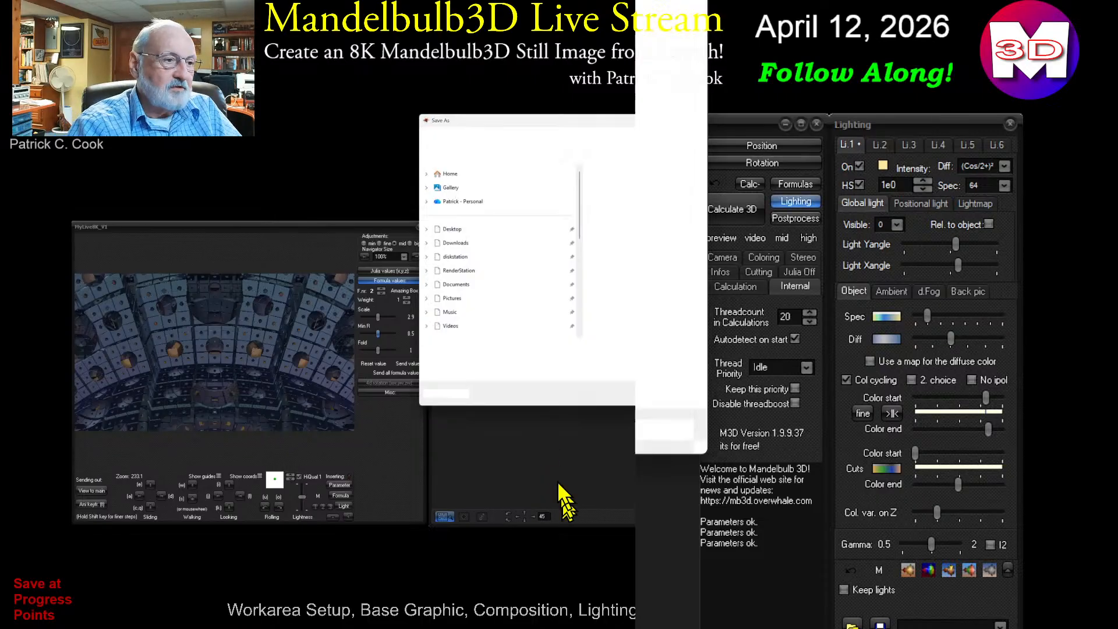
pyautogui.click(503, 349)
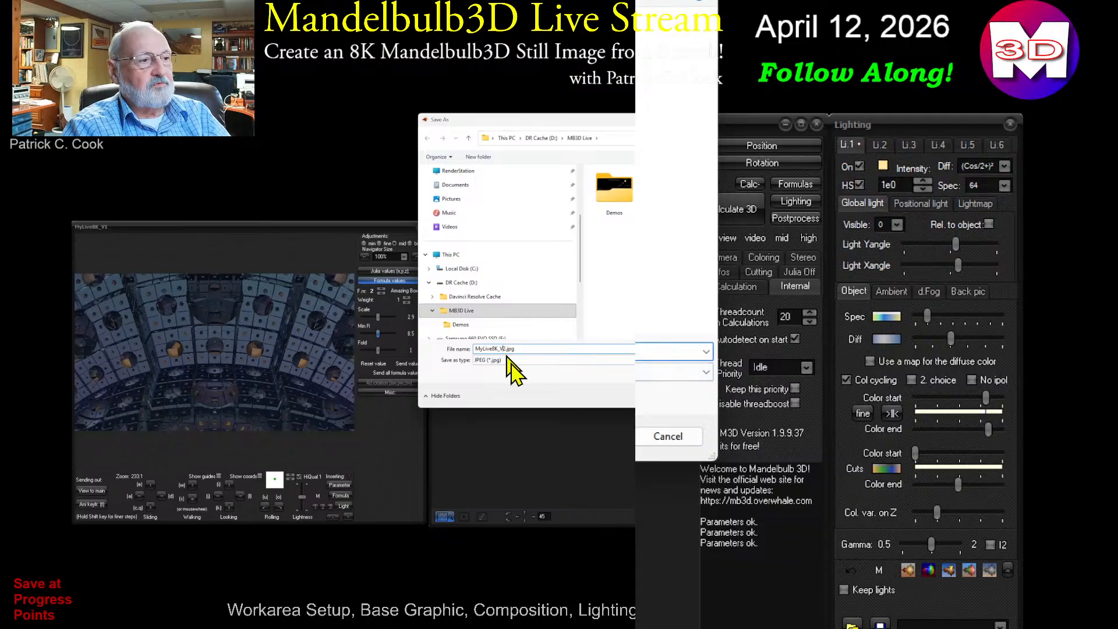
pyautogui.press('Delete')
pyautogui.write('3 ')
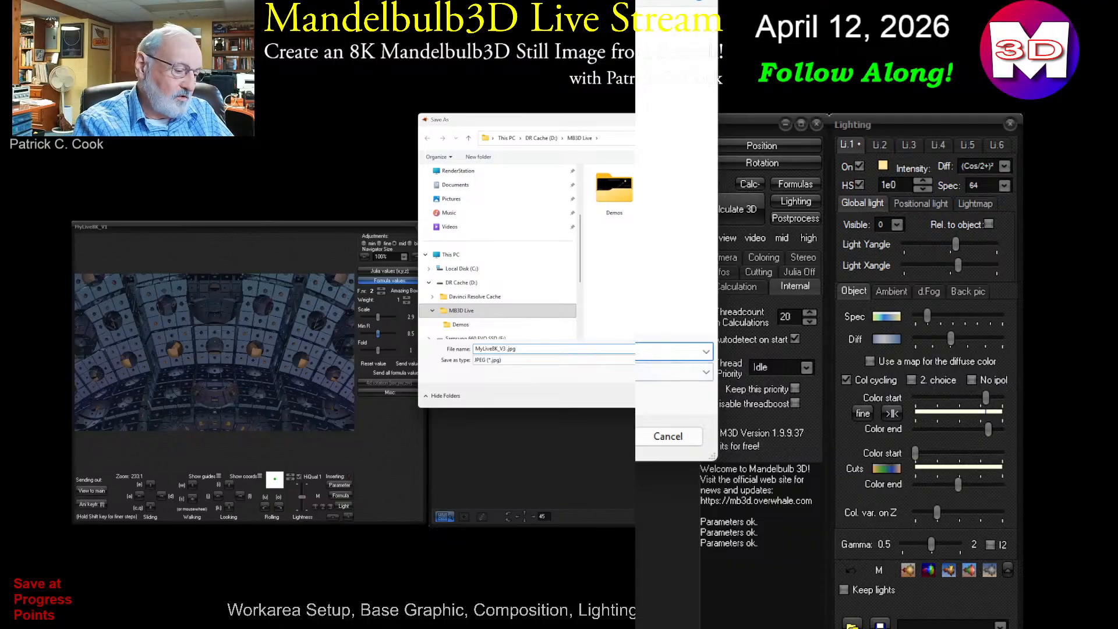
pyautogui.write('Color')
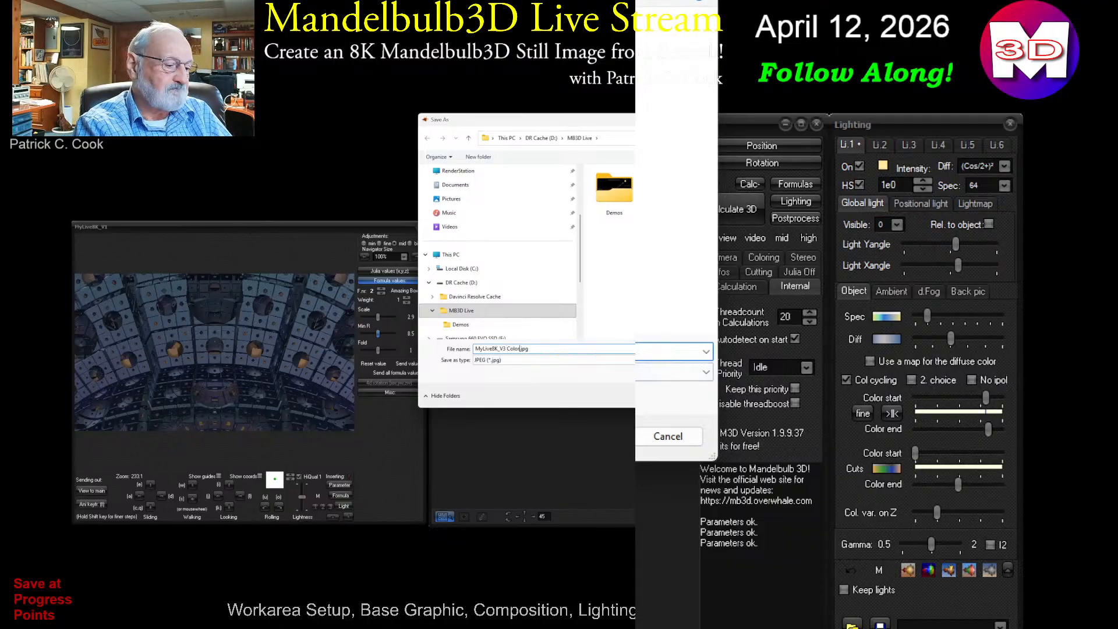
pyautogui.write('ing')
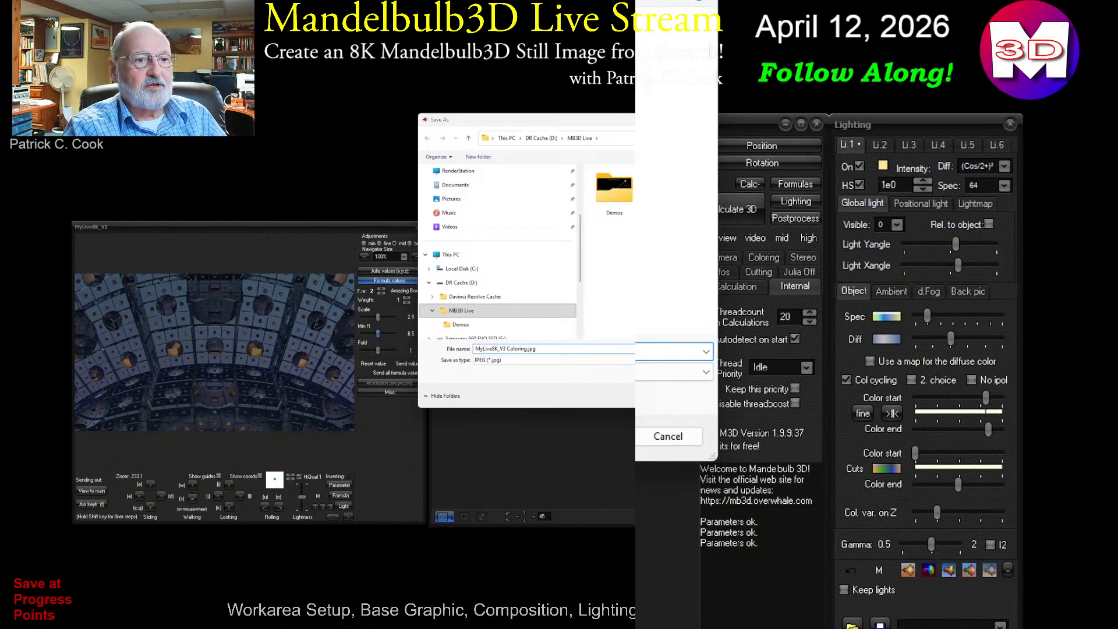
pyautogui.press('Return')
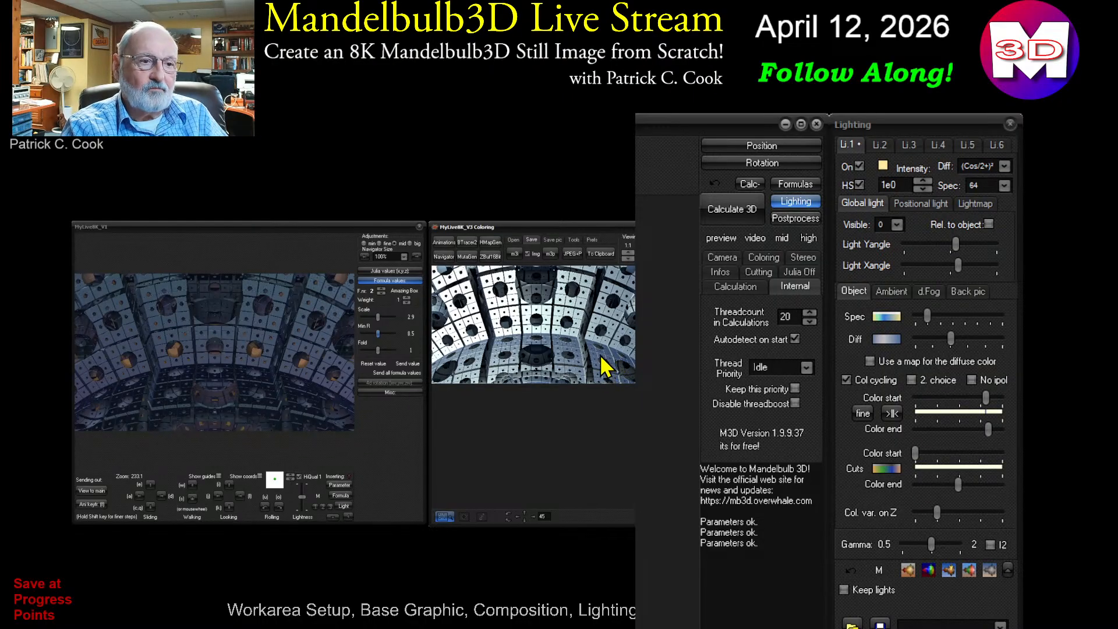
# Step: Raise the ambient shadow slightly above its middle setting
pyautogui.click(891, 291)
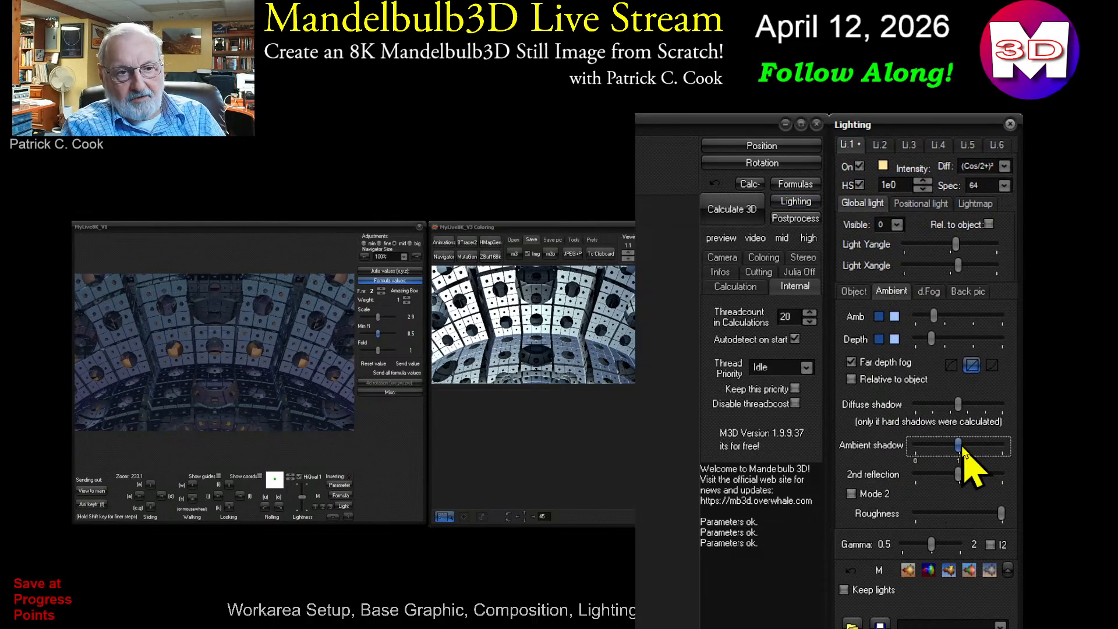
pyautogui.moveTo(958, 446); pyautogui.dragTo(963, 448)
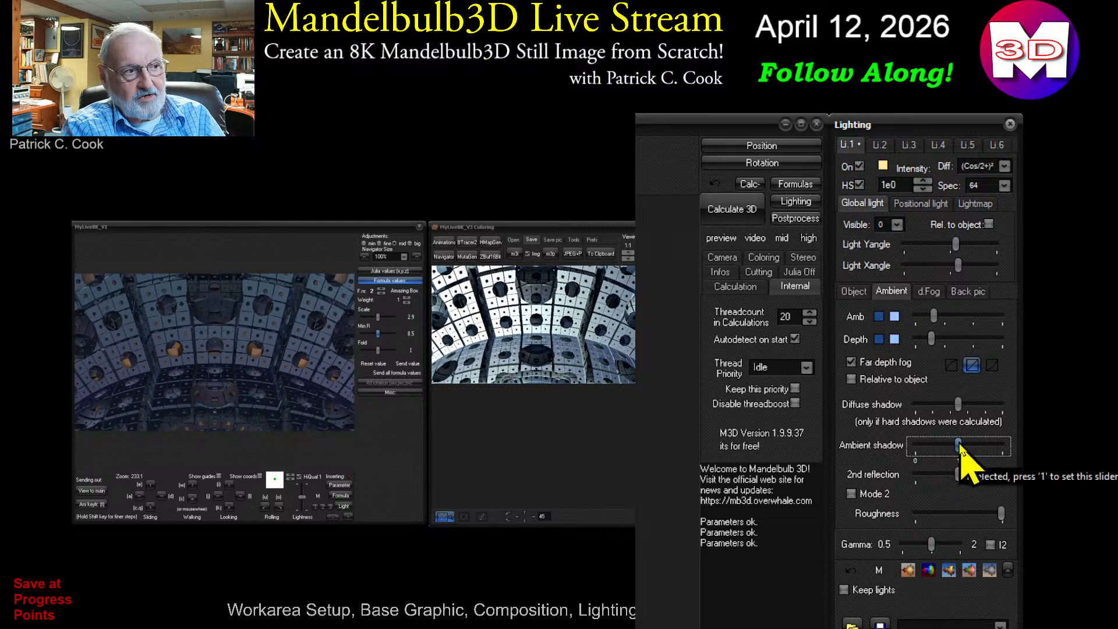
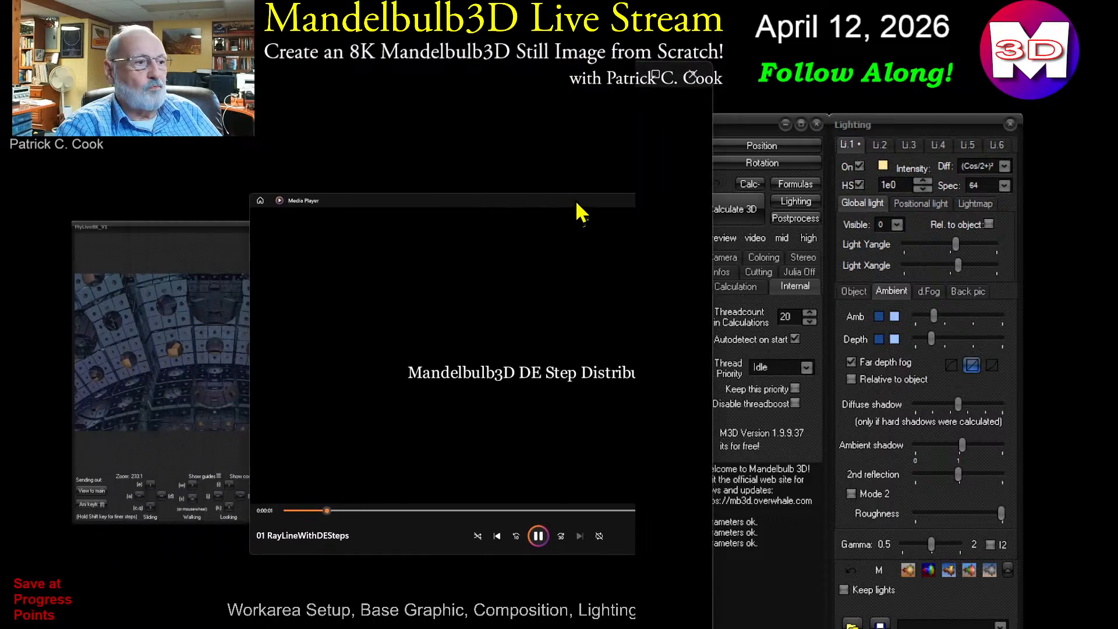
# Step: Watch the 01 RayLineWithDESteps animation in Media Player, pausing to examine how the ray steps approach the fractal surface, and close the player
pyautogui.click(538, 535)
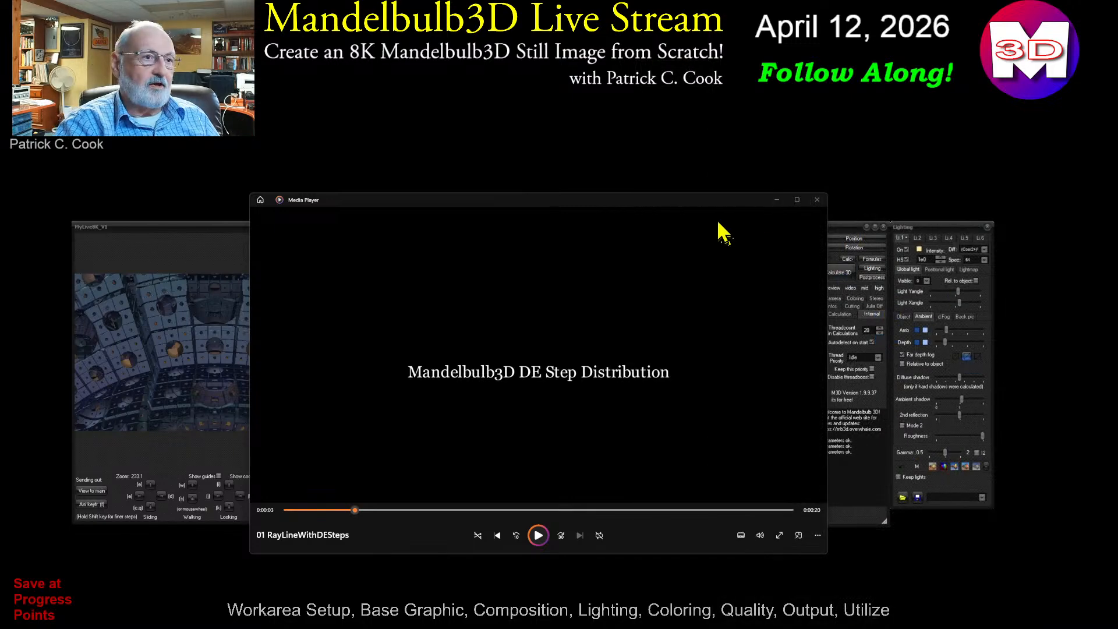
pyautogui.moveTo(705, 203); pyautogui.dragTo(696, 204)
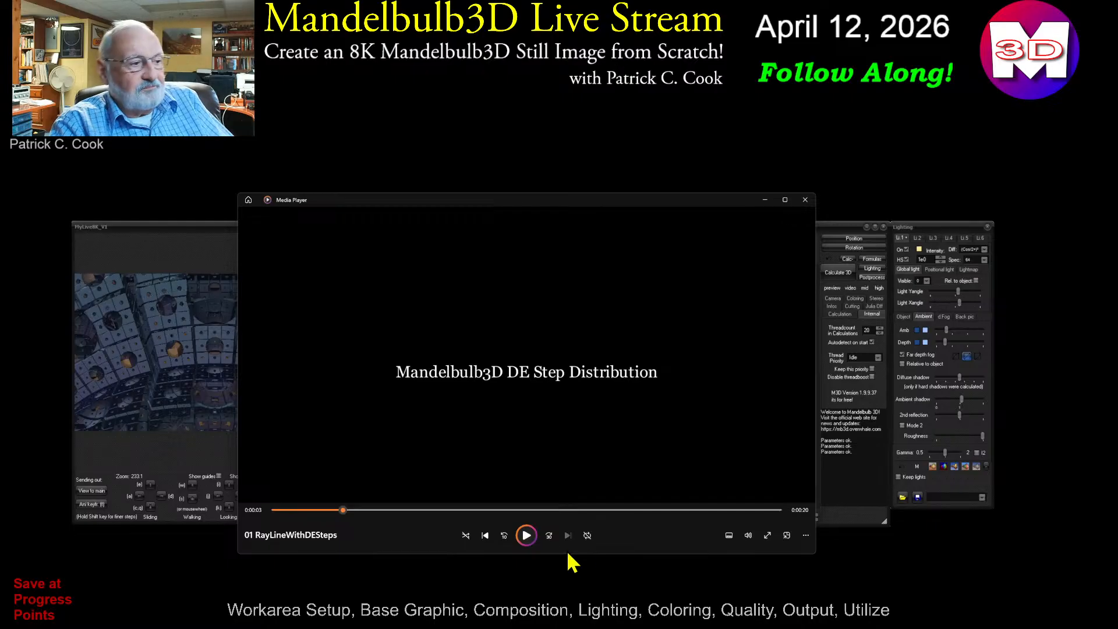
pyautogui.click(526, 535)
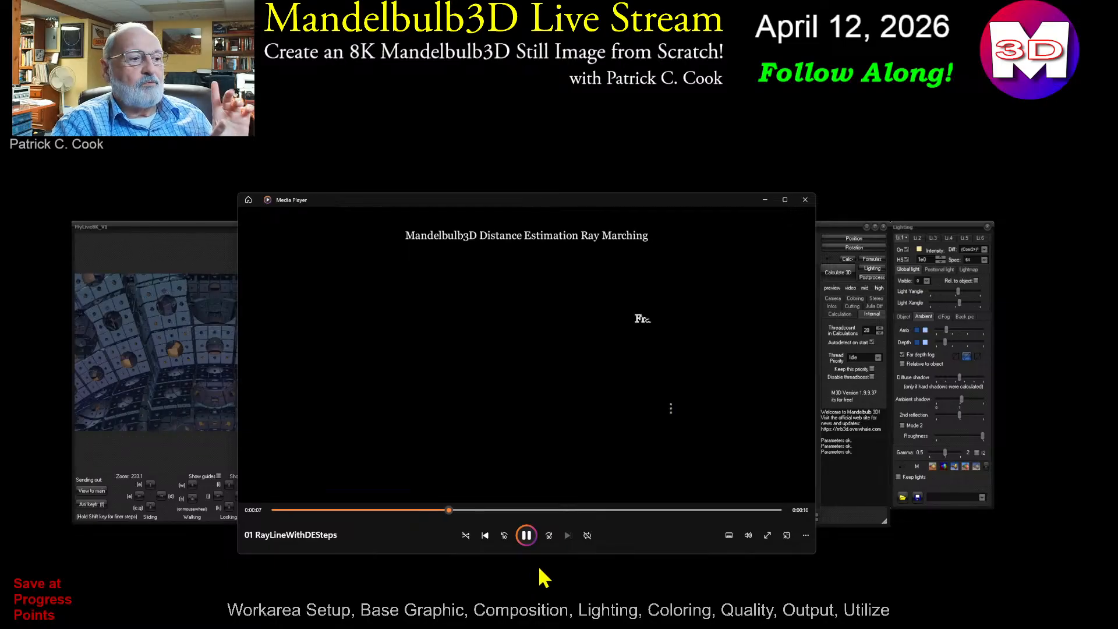
pyautogui.click(527, 535)
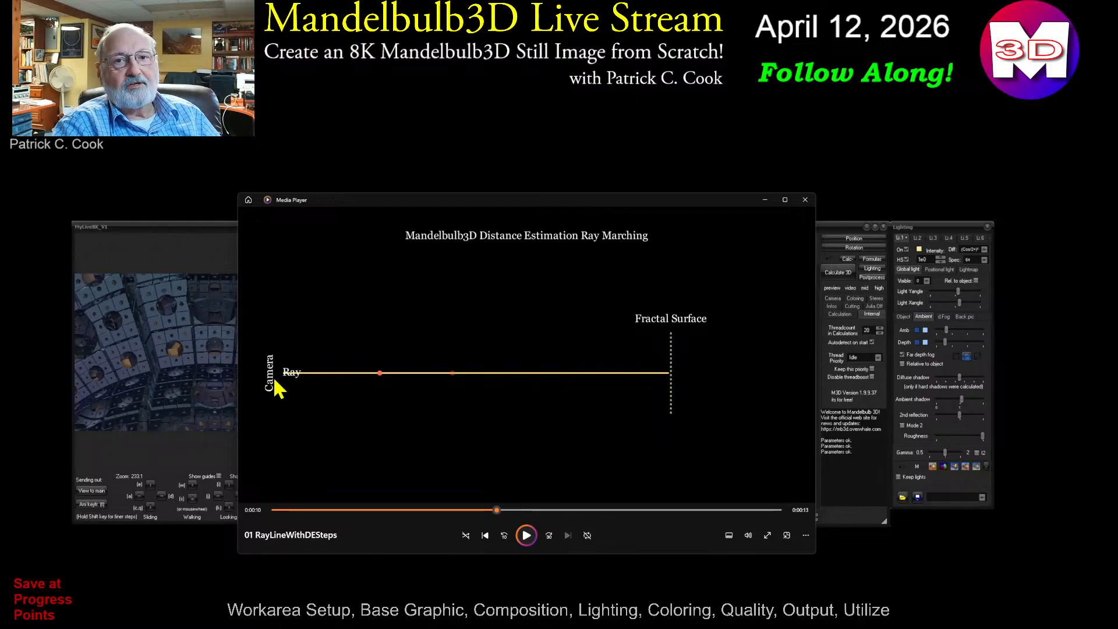
pyautogui.click(526, 536)
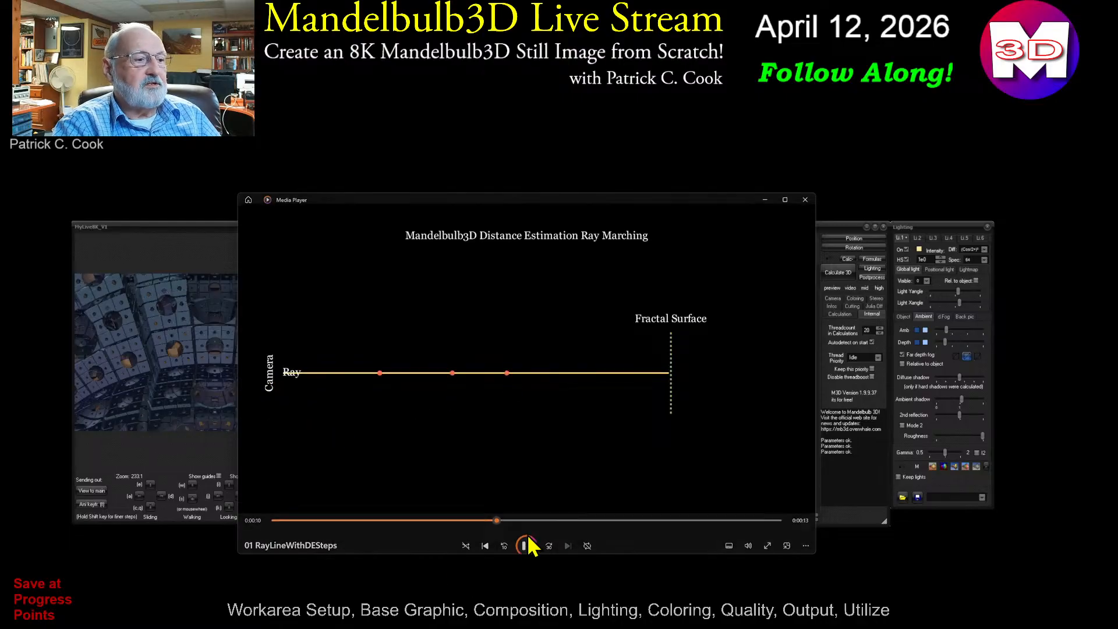
pyautogui.click(526, 535)
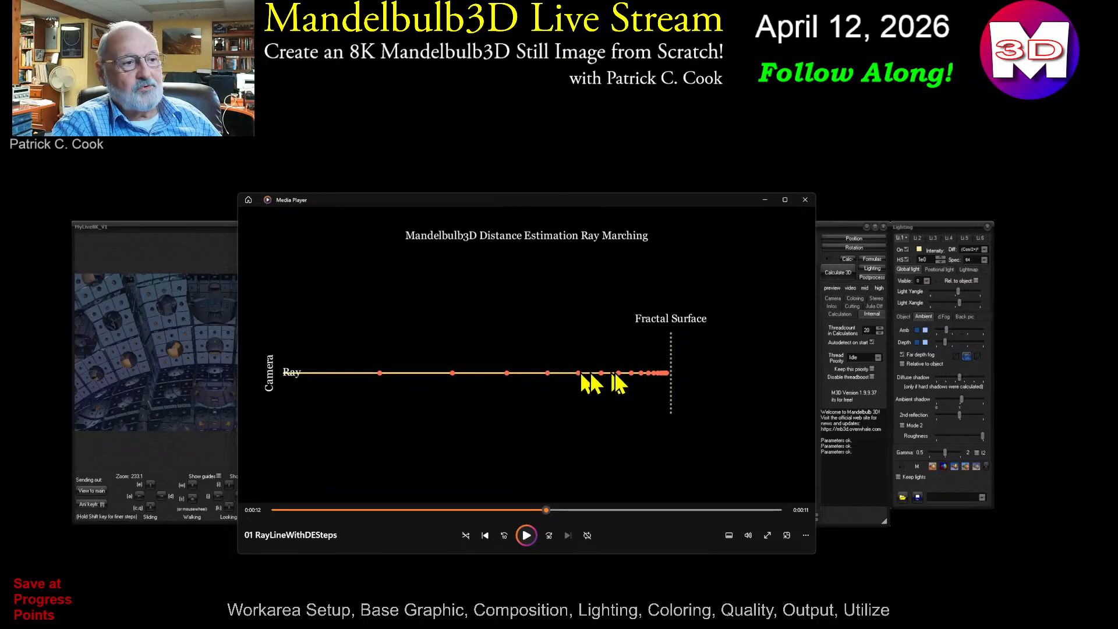
pyautogui.click(527, 535)
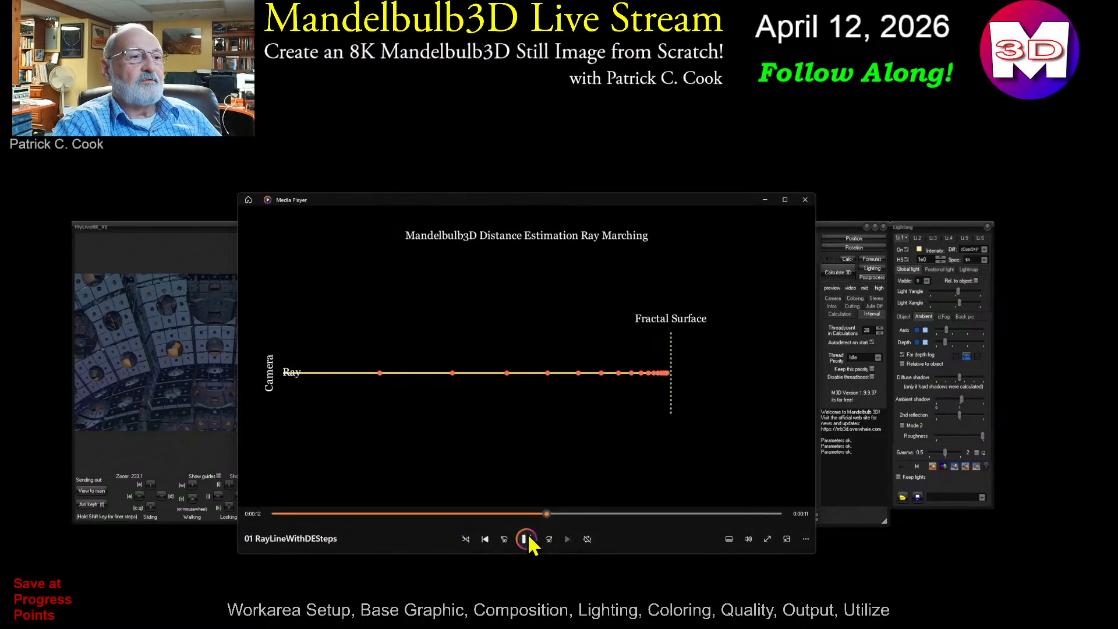
pyautogui.click(432, 510)
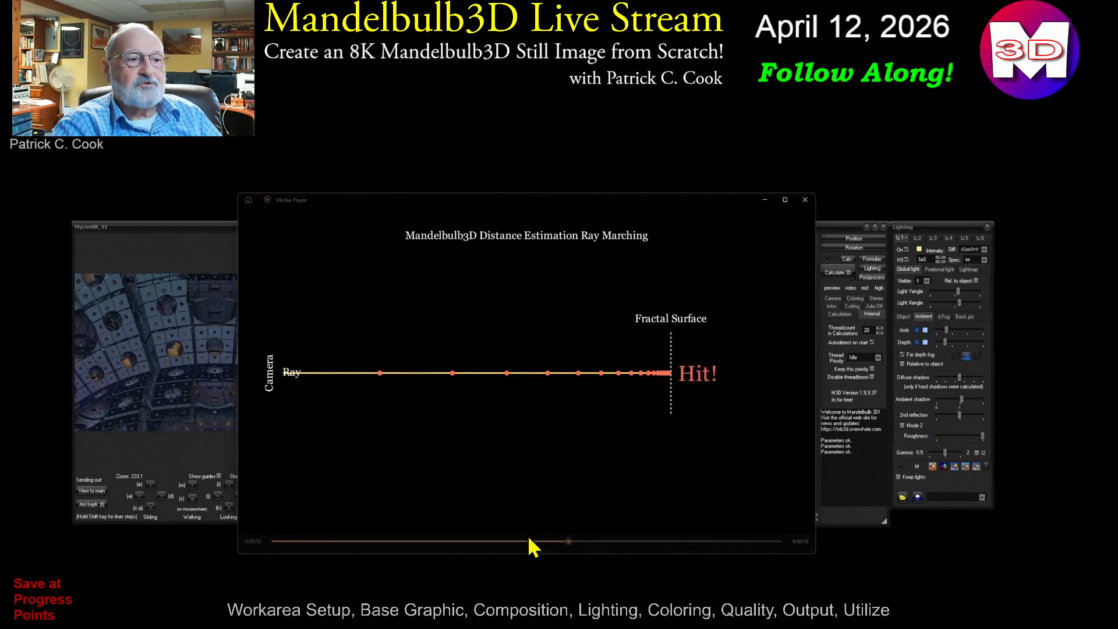
pyautogui.click(527, 535)
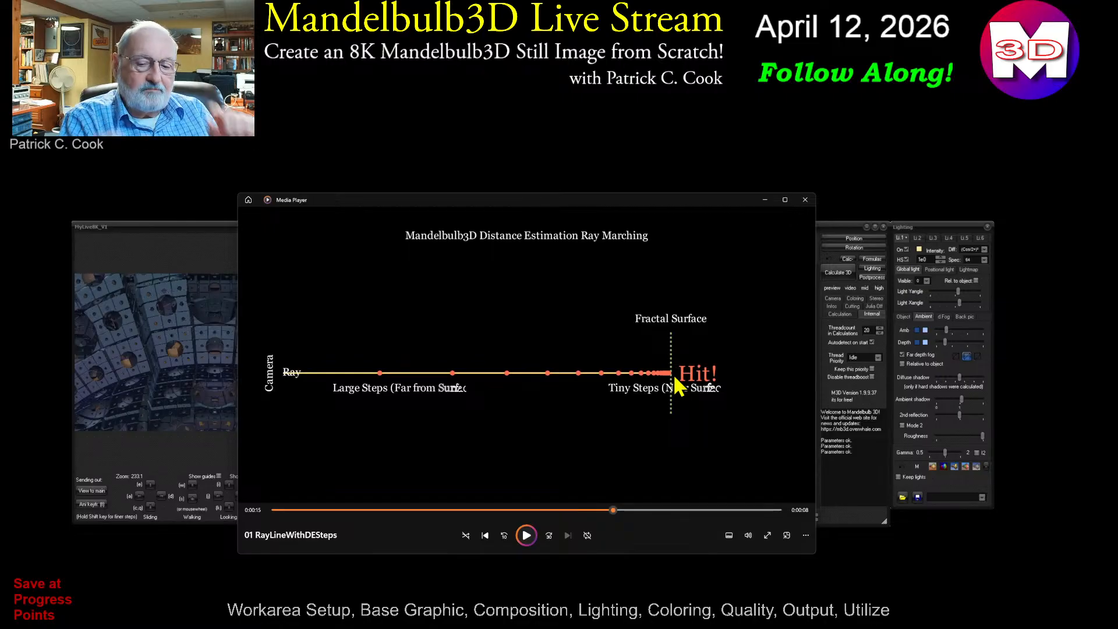
pyautogui.click(805, 200)
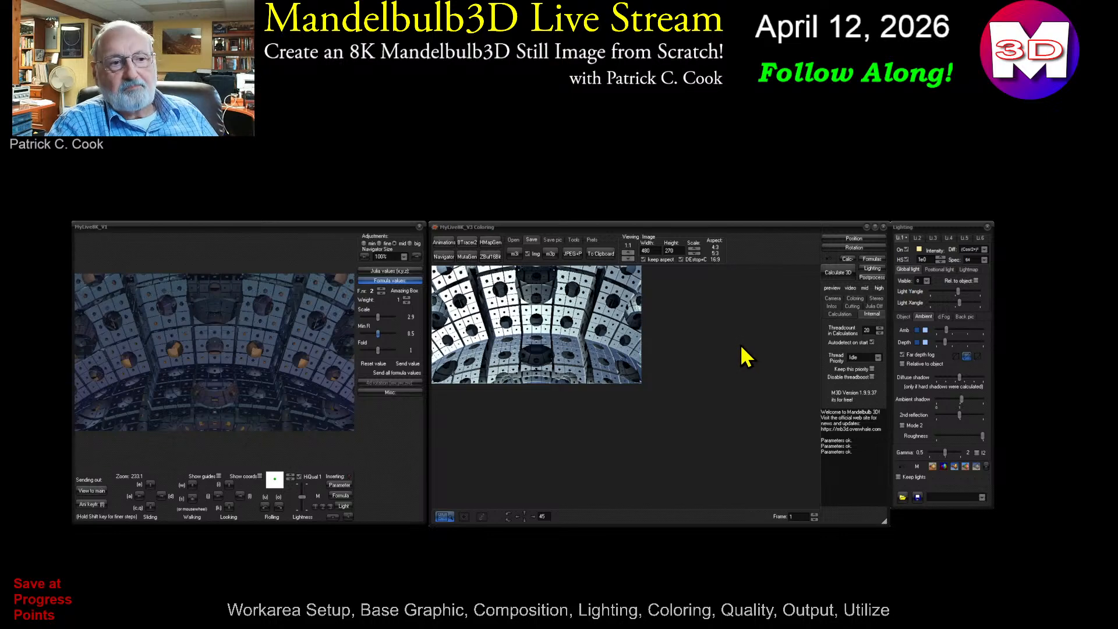
# Step: Set the calculation's DE stop to 20 and render the image
pyautogui.click(840, 315)
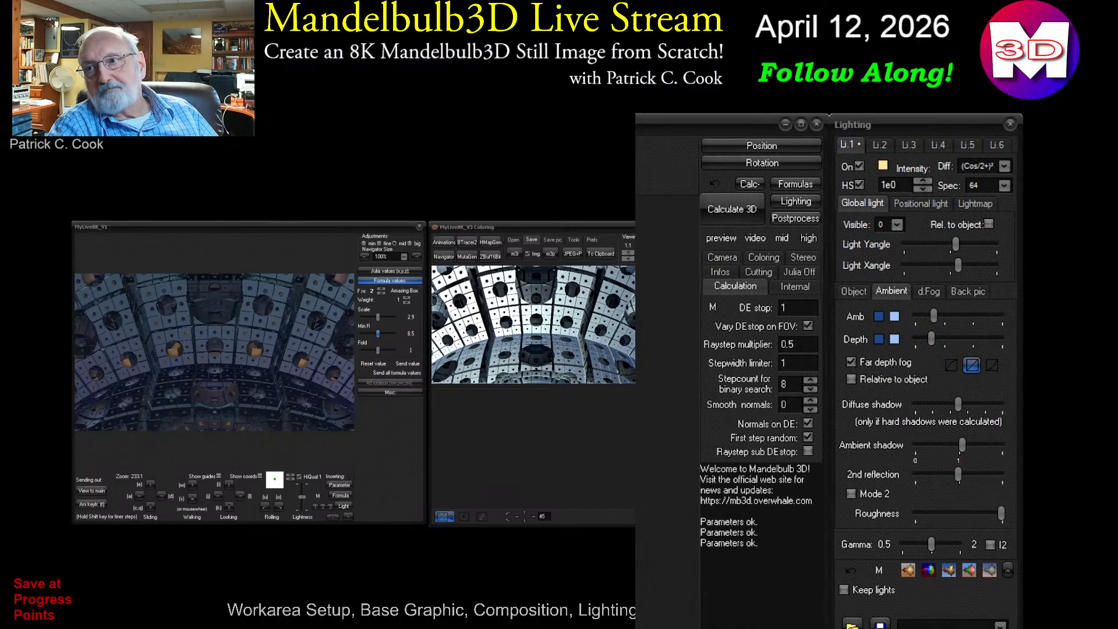
pyautogui.click(789, 309)
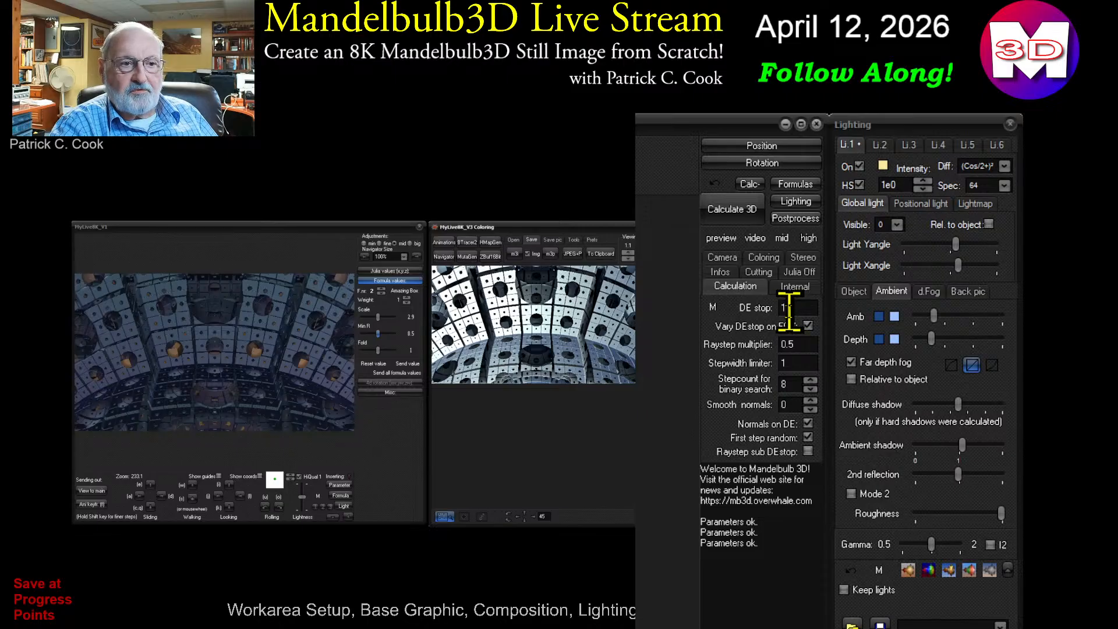
pyautogui.doubleClick(789, 309)
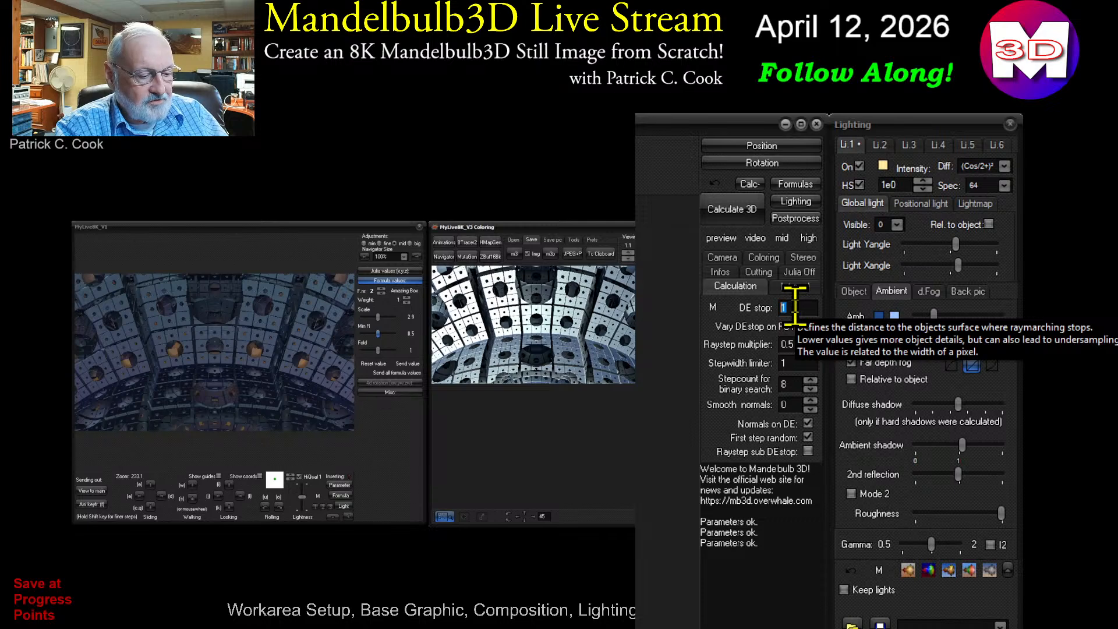
pyautogui.write('20')
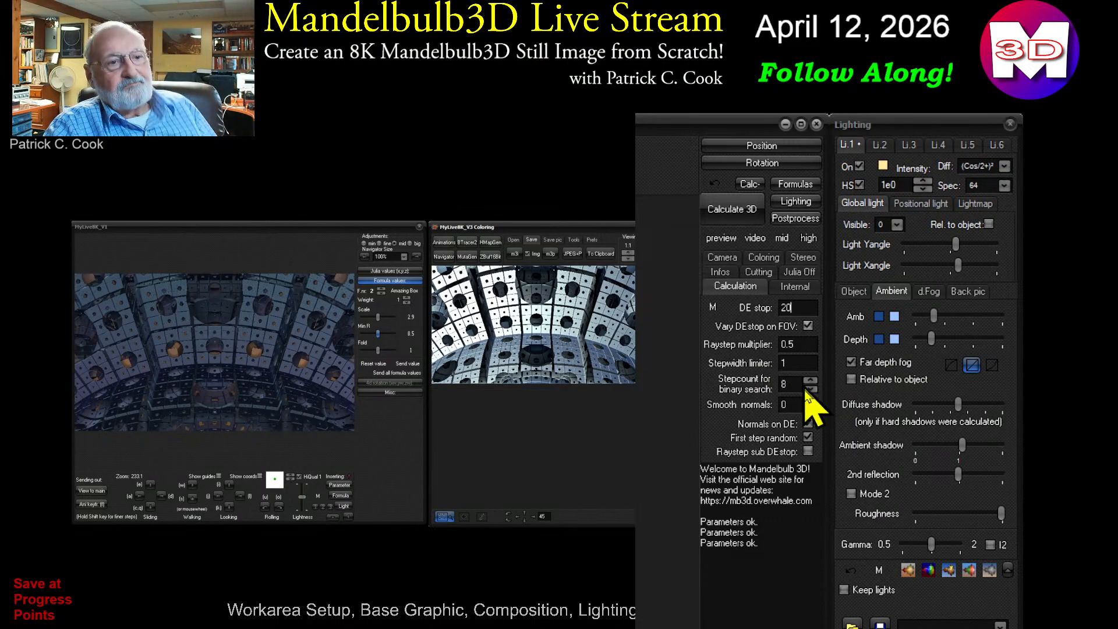
pyautogui.doubleClick(789, 308)
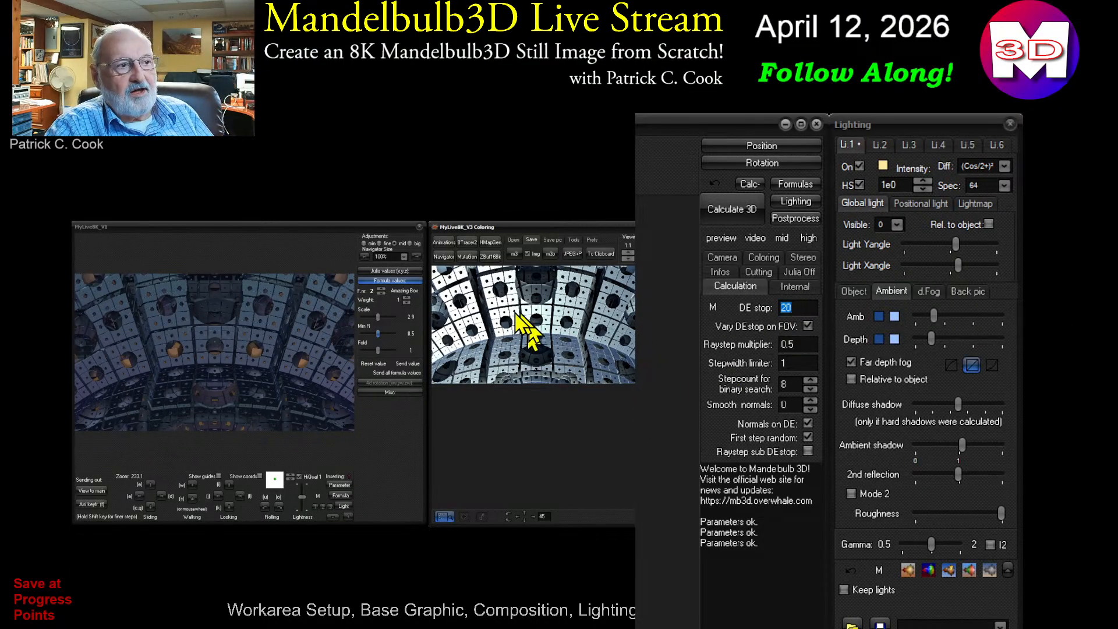
pyautogui.click(735, 220)
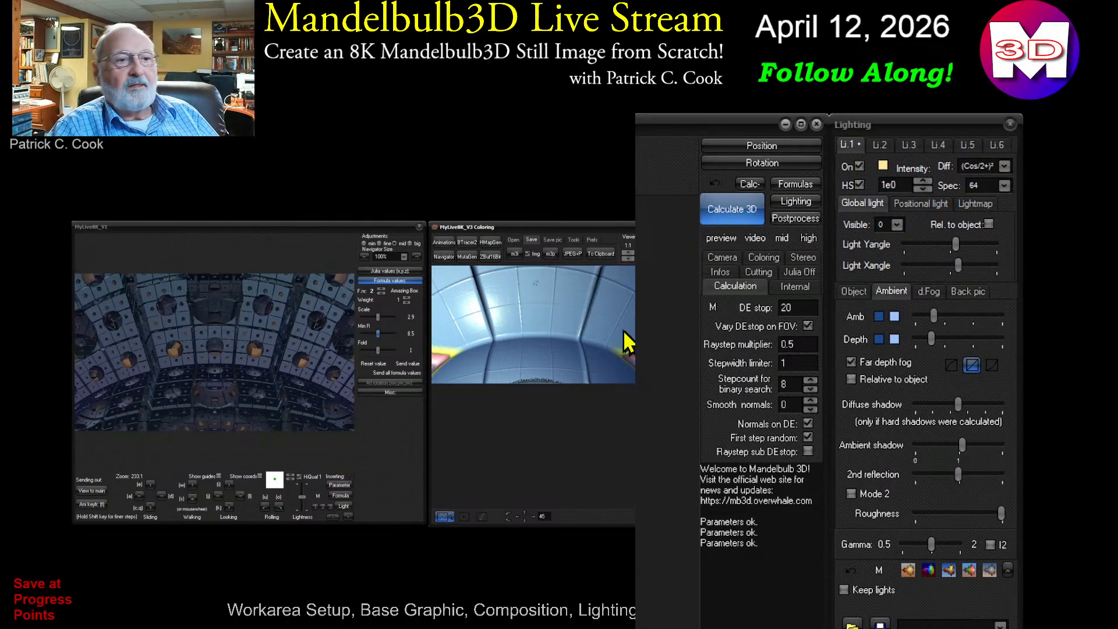
# Step: Set the DE stop to 10 and render the image again
pyautogui.doubleClick(792, 308)
pyautogui.write('1')
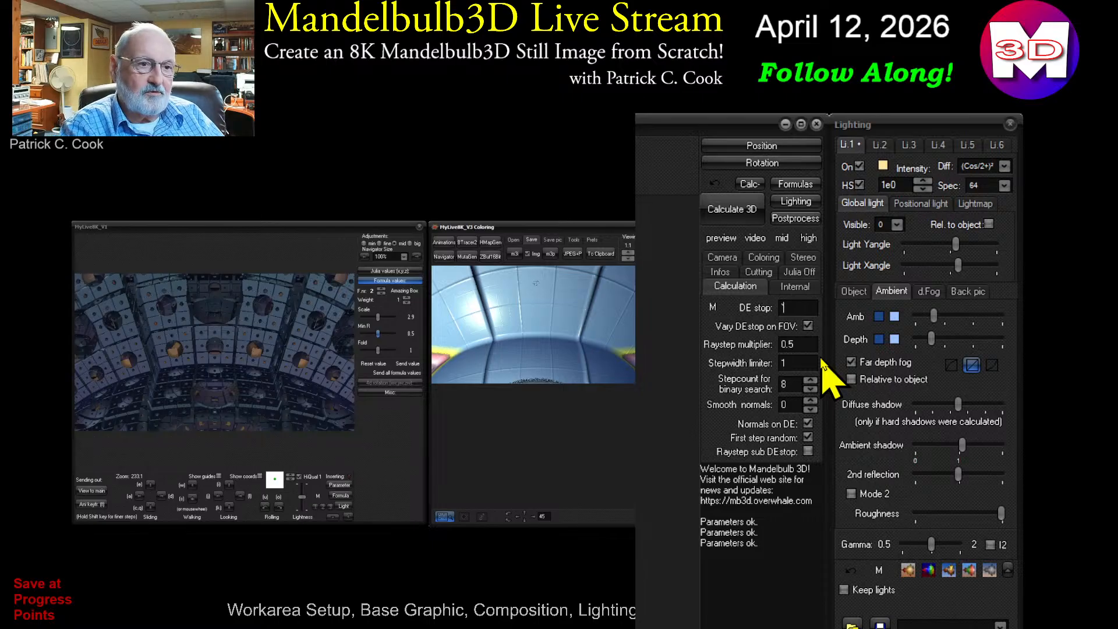
pyautogui.write('0')
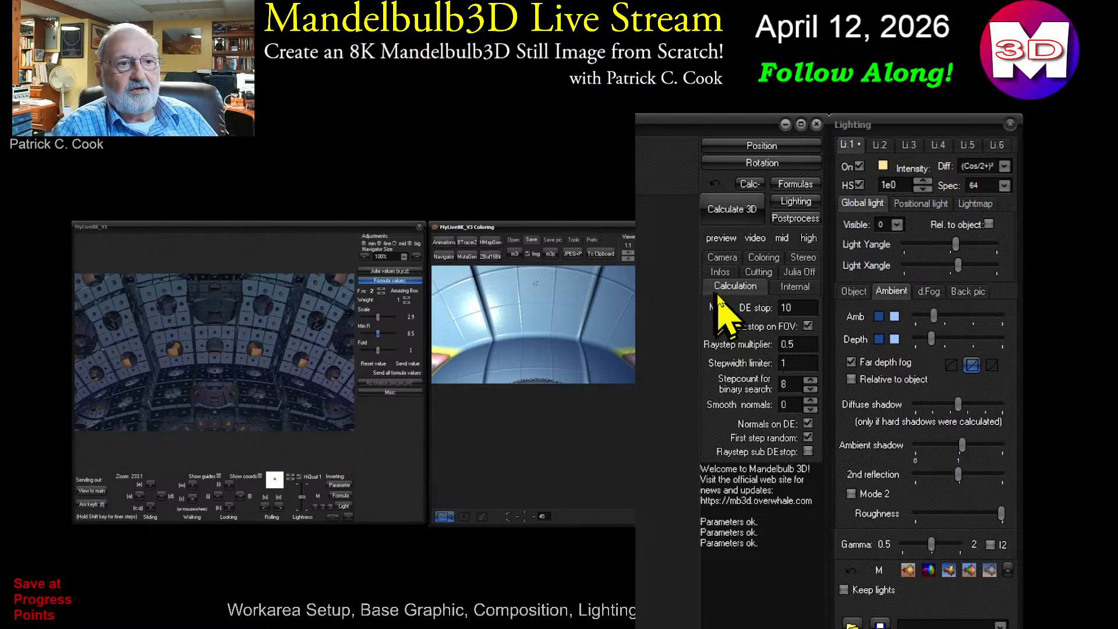
pyautogui.click(734, 210)
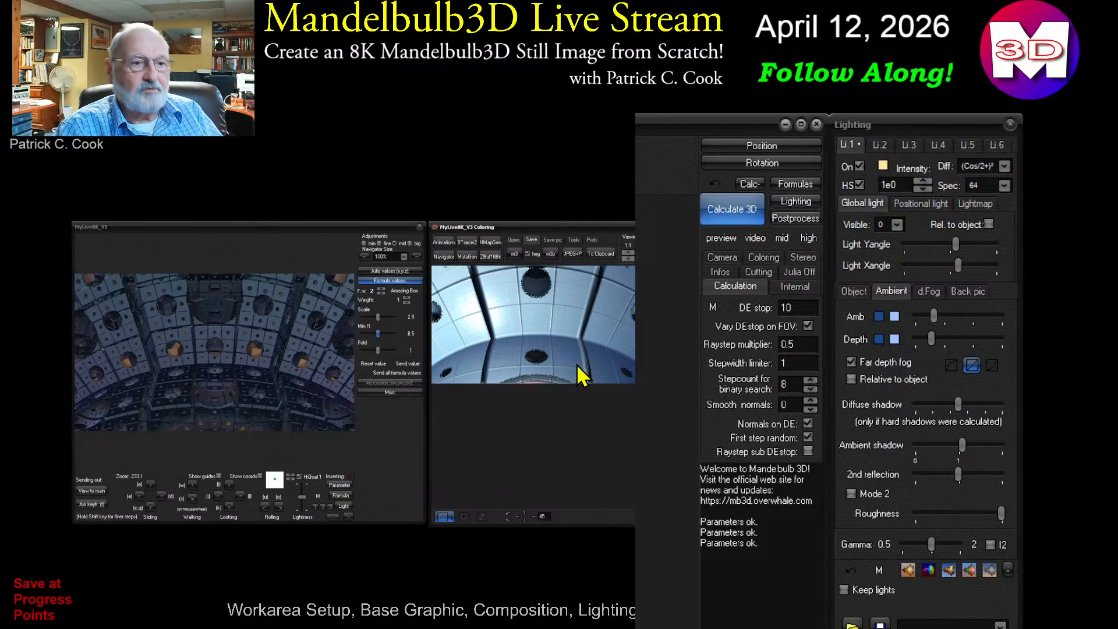
# Step: Render the image with a DE stop of 5 and again with a DE stop of 2
pyautogui.moveTo(798, 307); pyautogui.dragTo(752, 309)
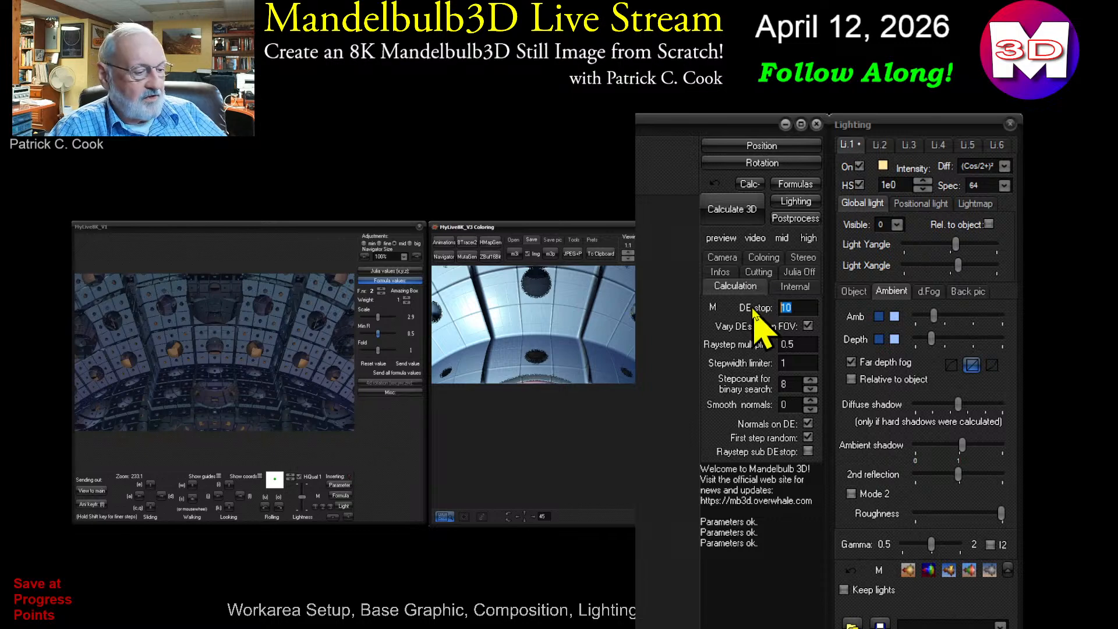
pyautogui.write('5')
pyautogui.click(731, 210)
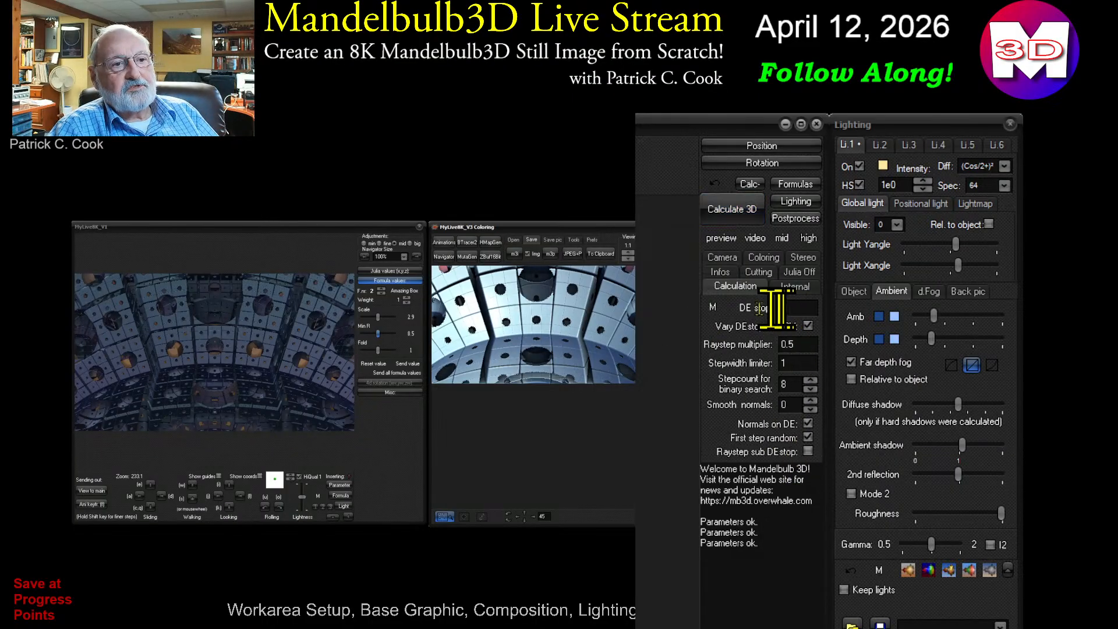
pyautogui.click(719, 212)
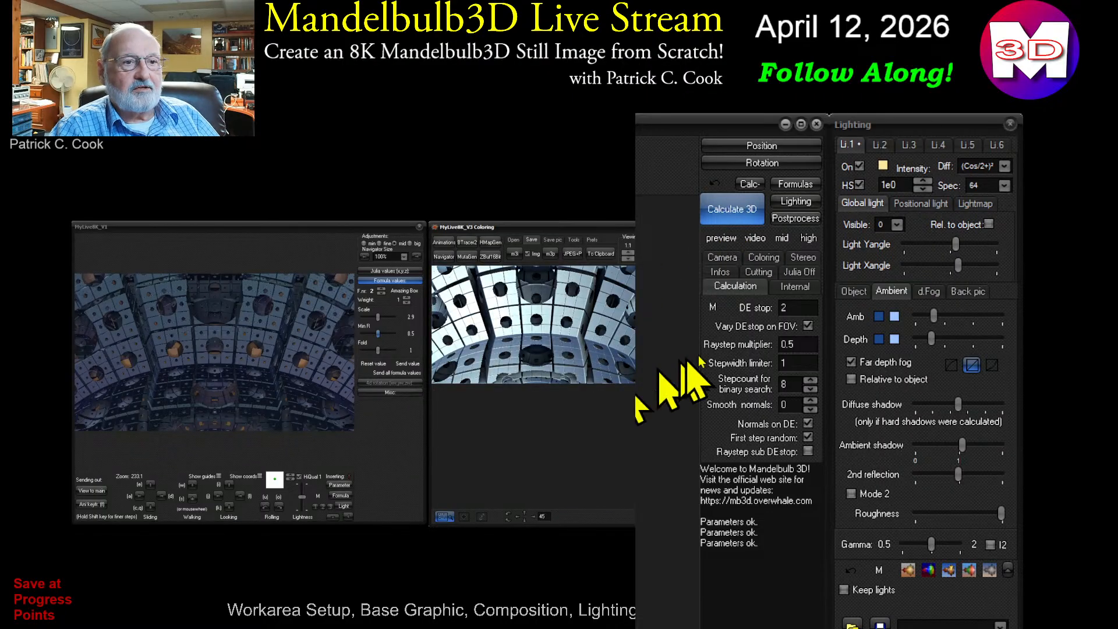
# Step: Return the DE stop to 1 and recalculate the image
pyautogui.doubleClick(794, 308)
pyautogui.write('1')
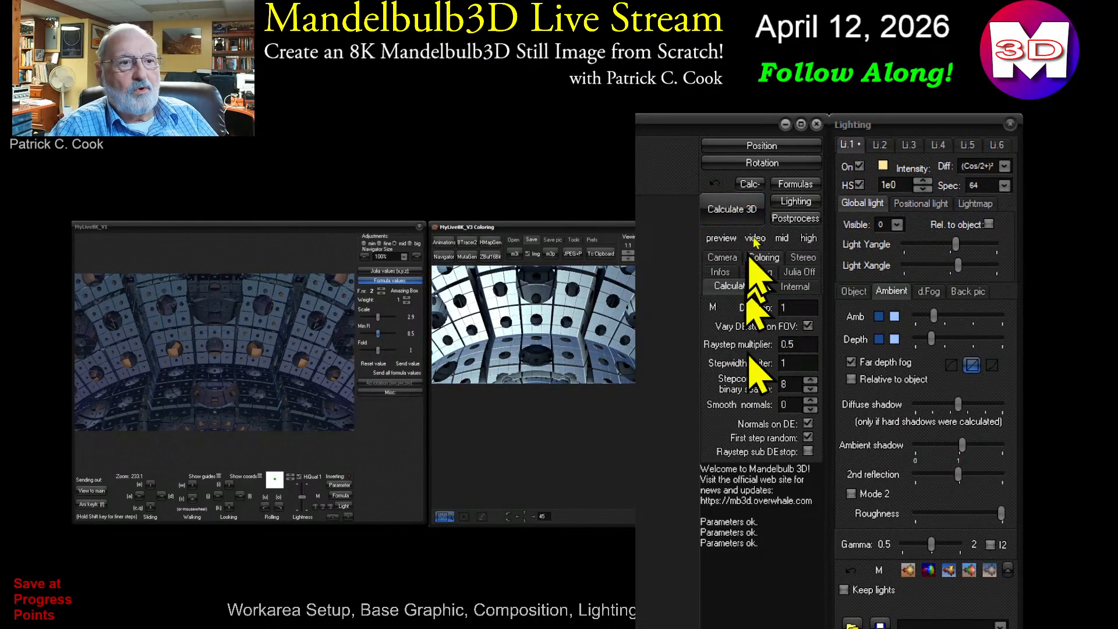
pyautogui.click(731, 209)
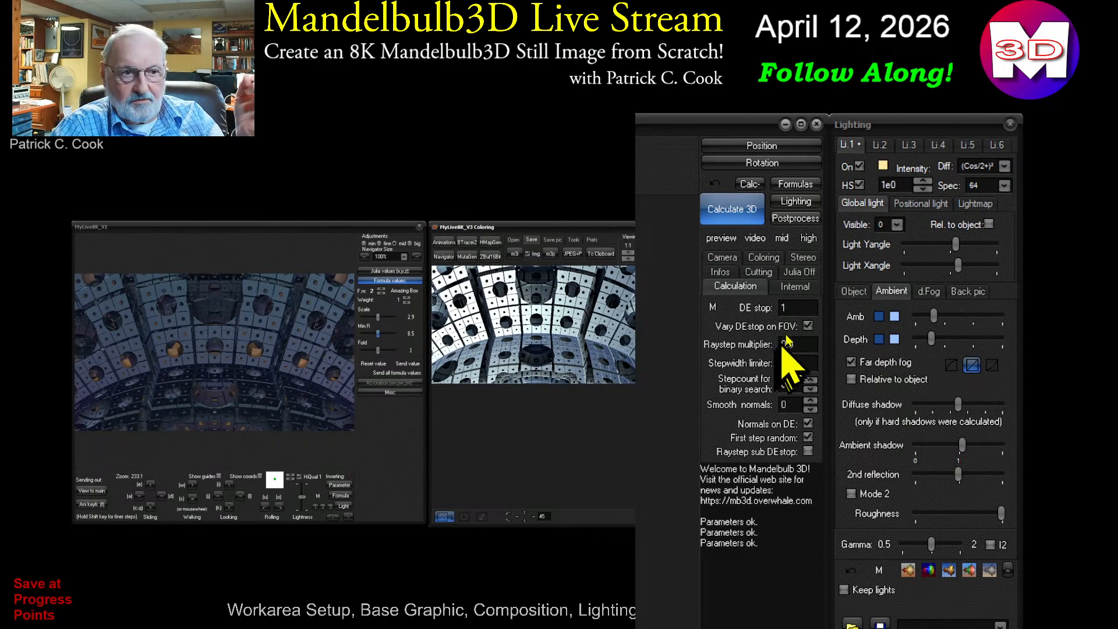
pyautogui.doubleClick(793, 308)
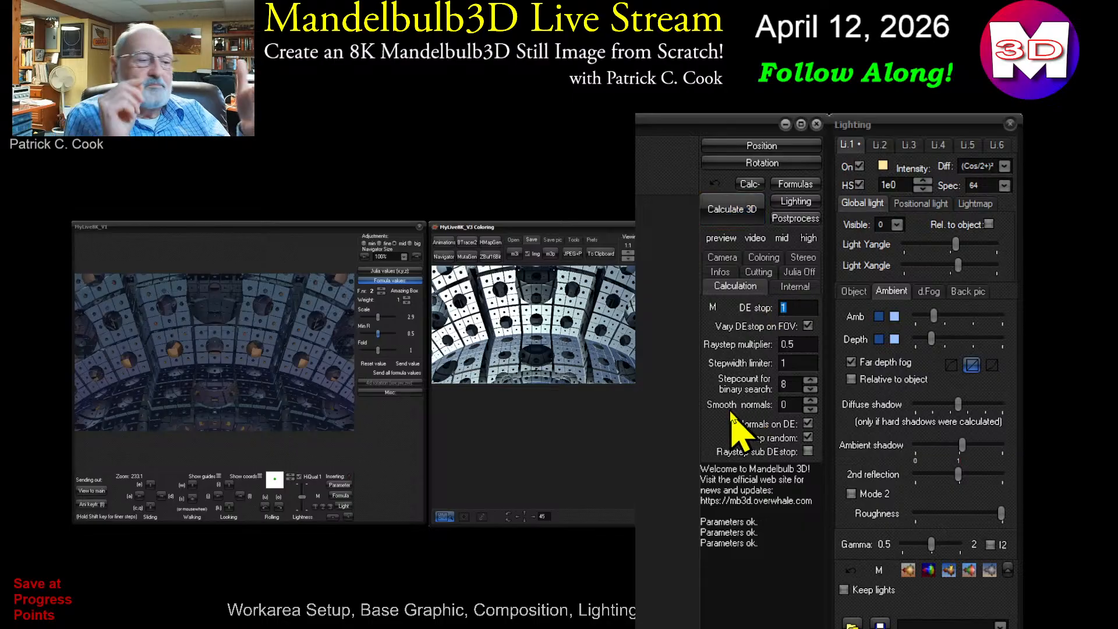
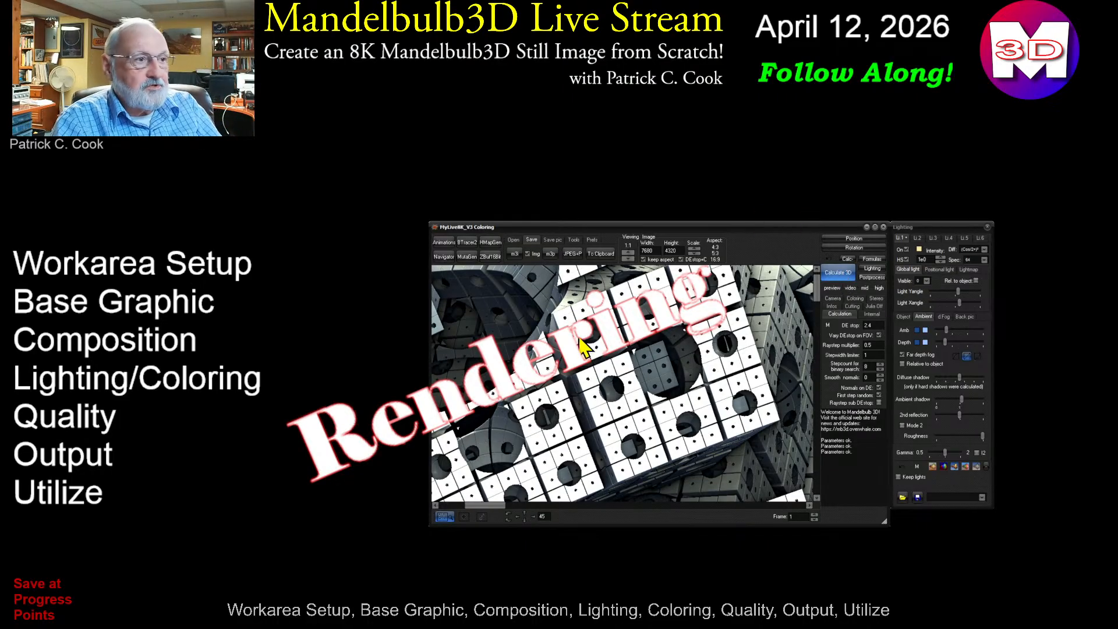
# Step: Save the image as JPEG with its parameters in the MB3D Live folder, named MyLive8K_V4 Final 8K
pyautogui.click(573, 254)
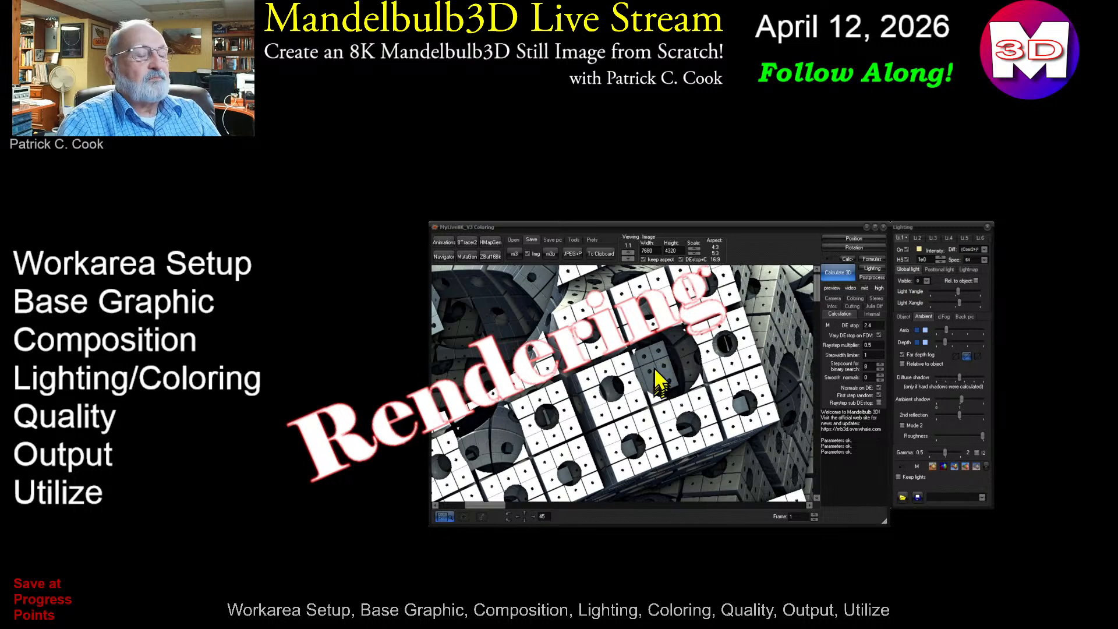
pyautogui.click(518, 349)
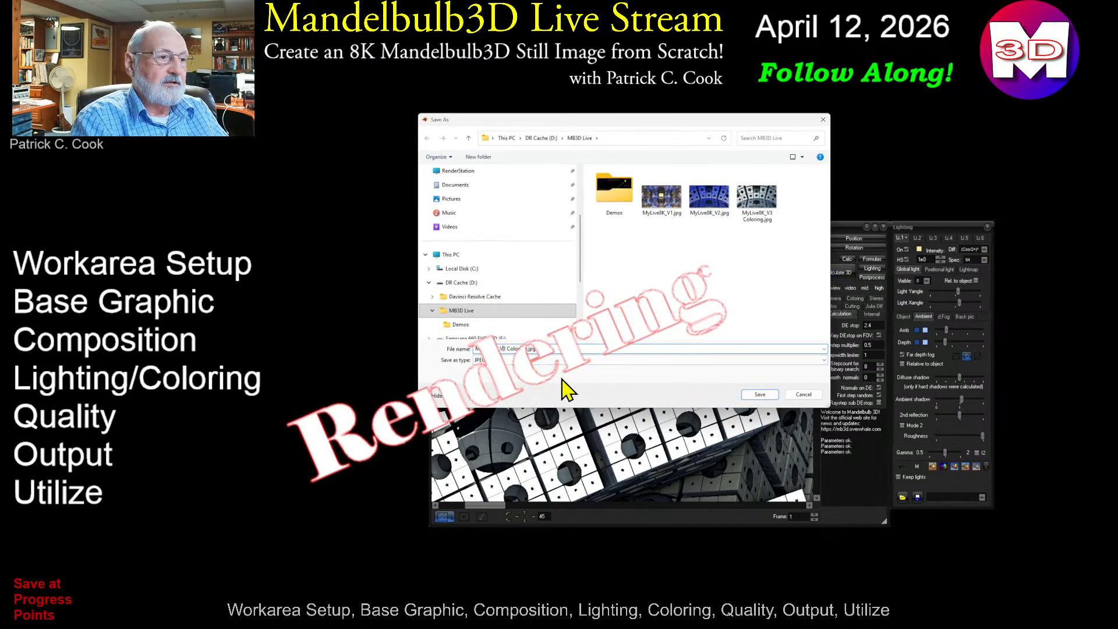
pyautogui.press('Delete')
pyautogui.press('Delete')
pyautogui.press('Delete')
pyautogui.write('4')
pyautogui.press('Delete')
pyautogui.press('Delete')
pyautogui.press('Delete')
pyautogui.press('Delete')
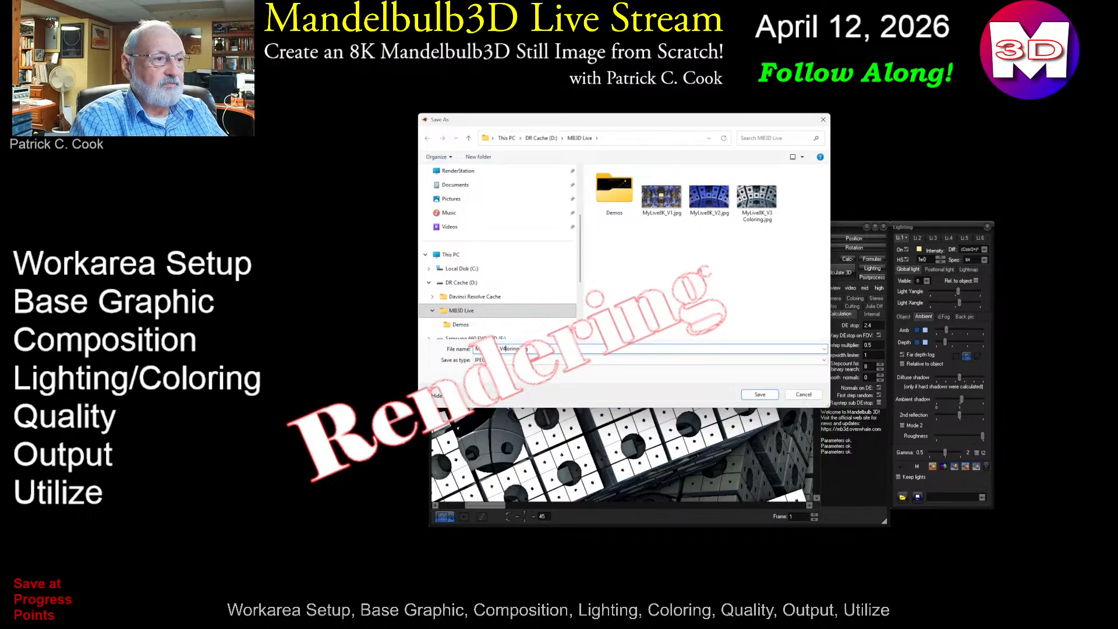
pyautogui.press('Delete')
pyautogui.press('Delete')
pyautogui.press('Delete')
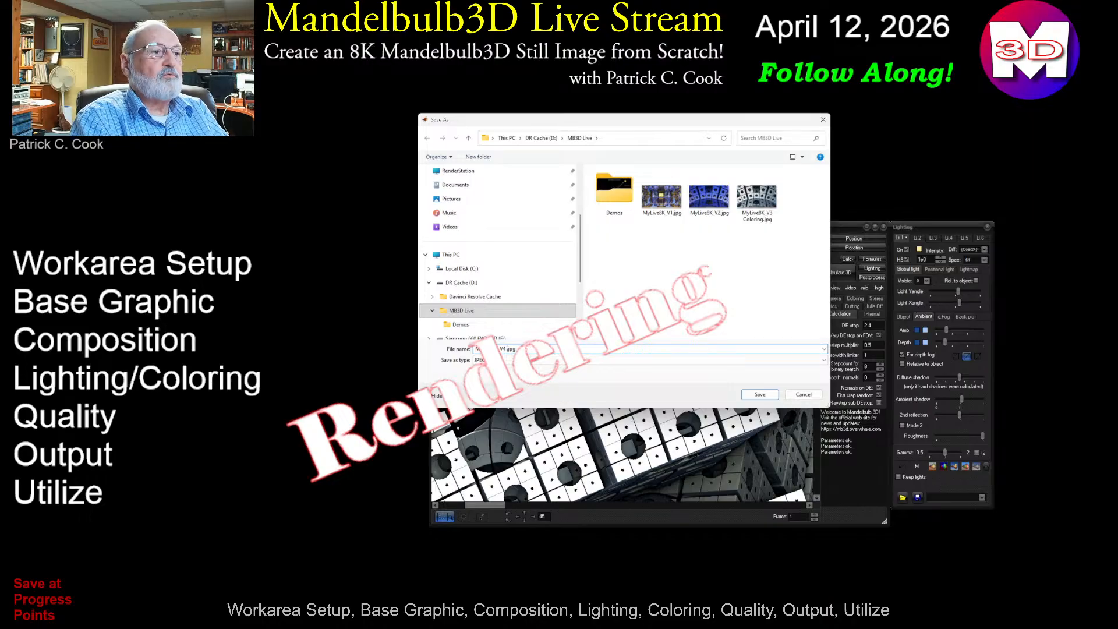
pyautogui.write('Final')
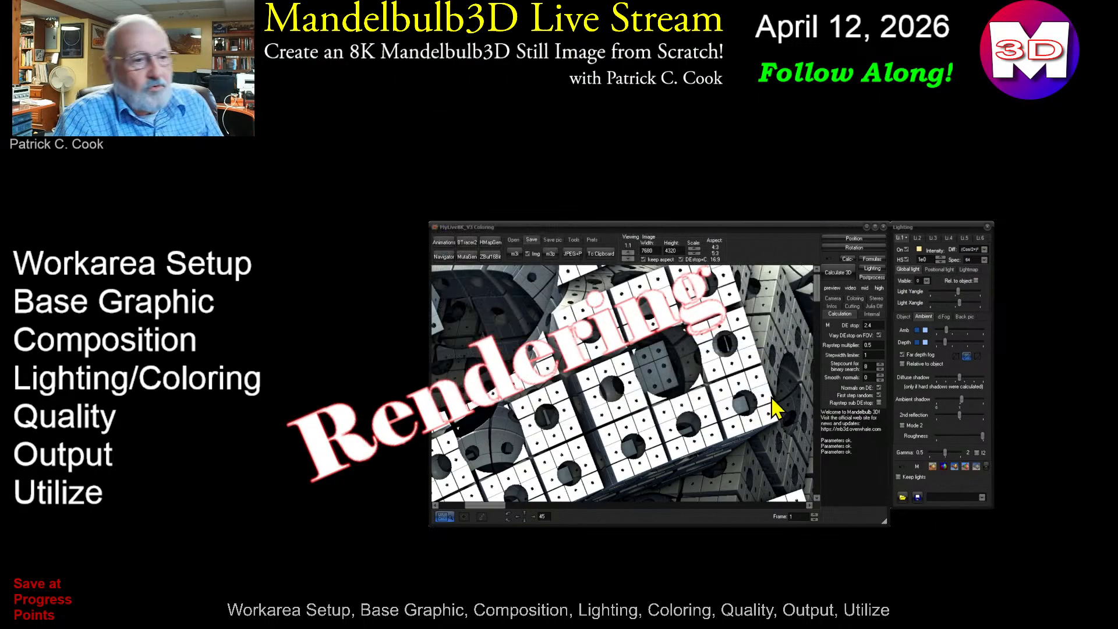
pyautogui.click(760, 394)
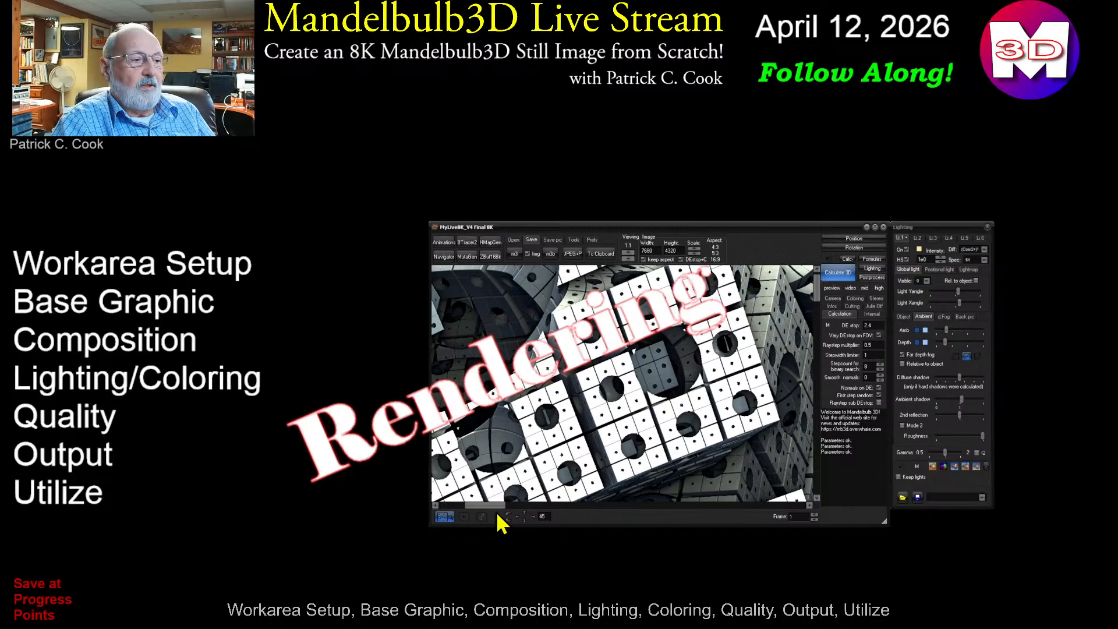
# Step: Inspect another area of the full-size render and reduce the viewing scale to 1:9 to see the whole image
pyautogui.moveTo(493, 506); pyautogui.dragTo(525, 499)
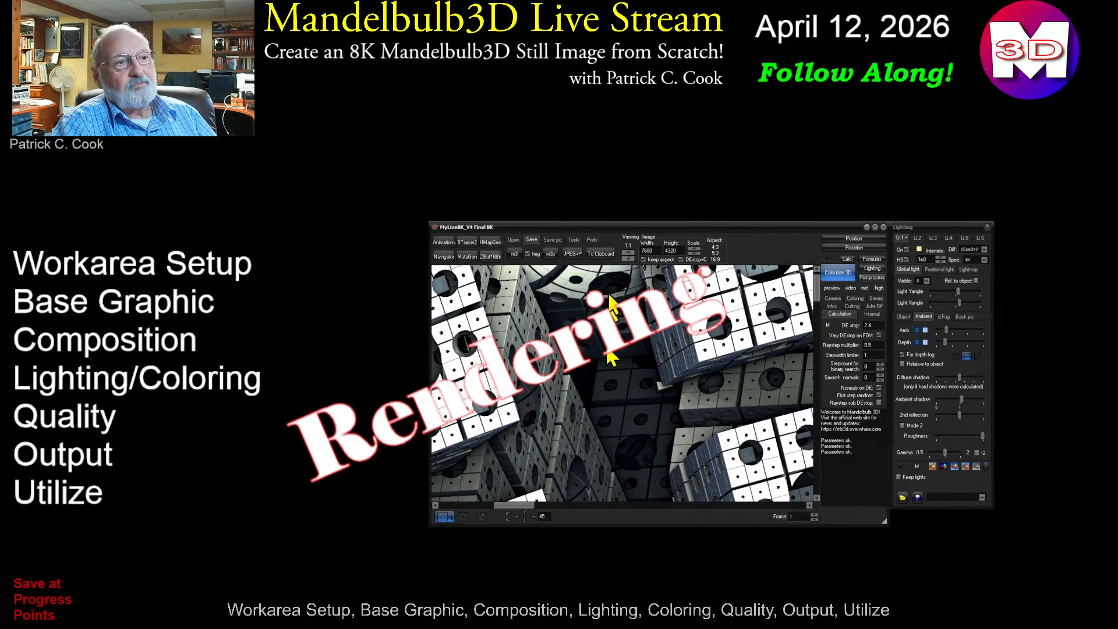
pyautogui.click(628, 259)
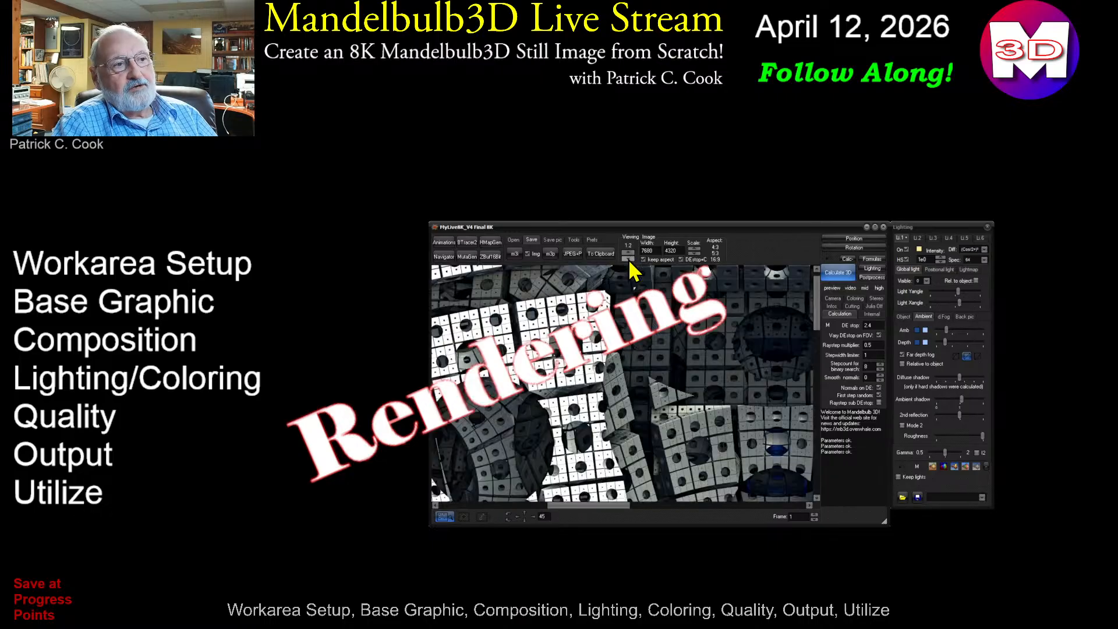
pyautogui.click(628, 259)
pyautogui.click(628, 259)
pyautogui.click(629, 259)
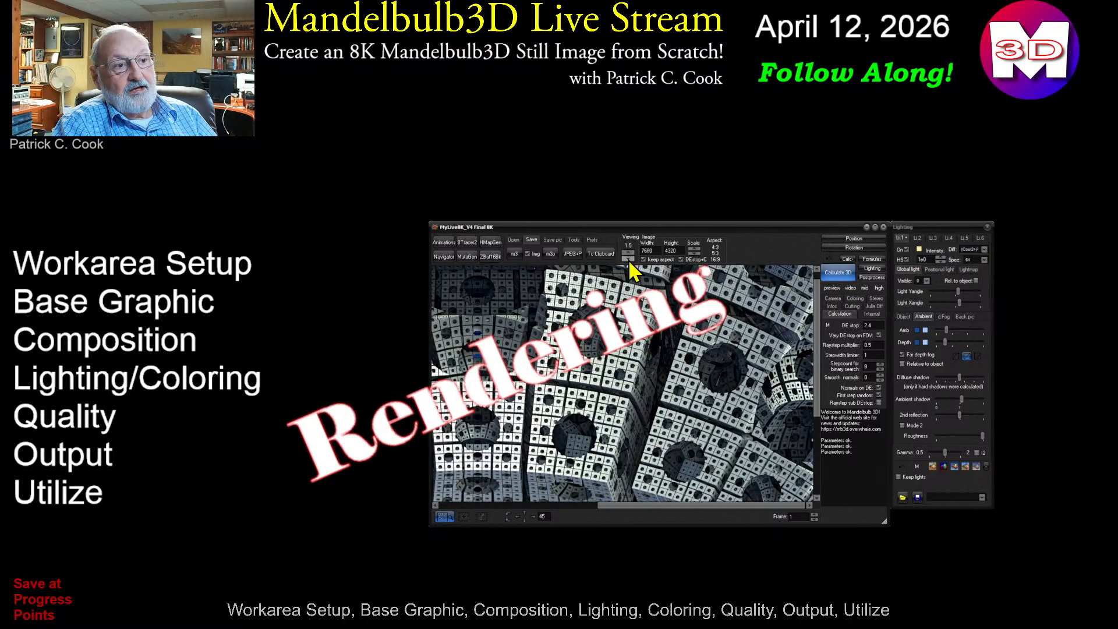
pyautogui.click(628, 259)
pyautogui.click(628, 259)
pyautogui.click(629, 259)
pyautogui.click(629, 259)
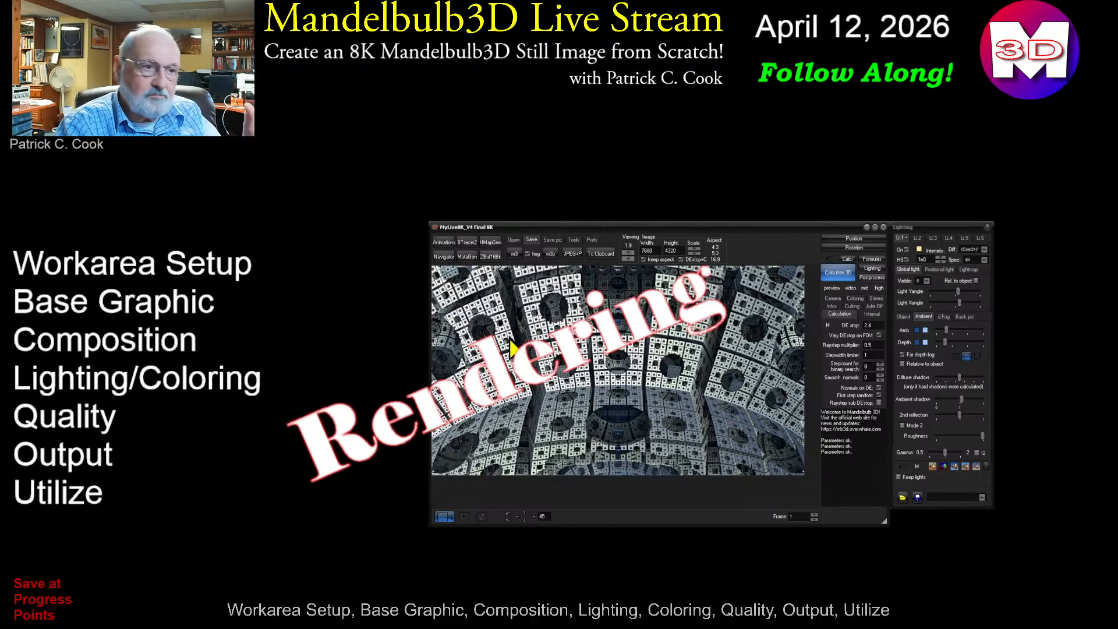
# Step: Bring up the picture-saving options and set the viewing scale to 1:1 for full-resolution output
pyautogui.doubleClick(656, 252)
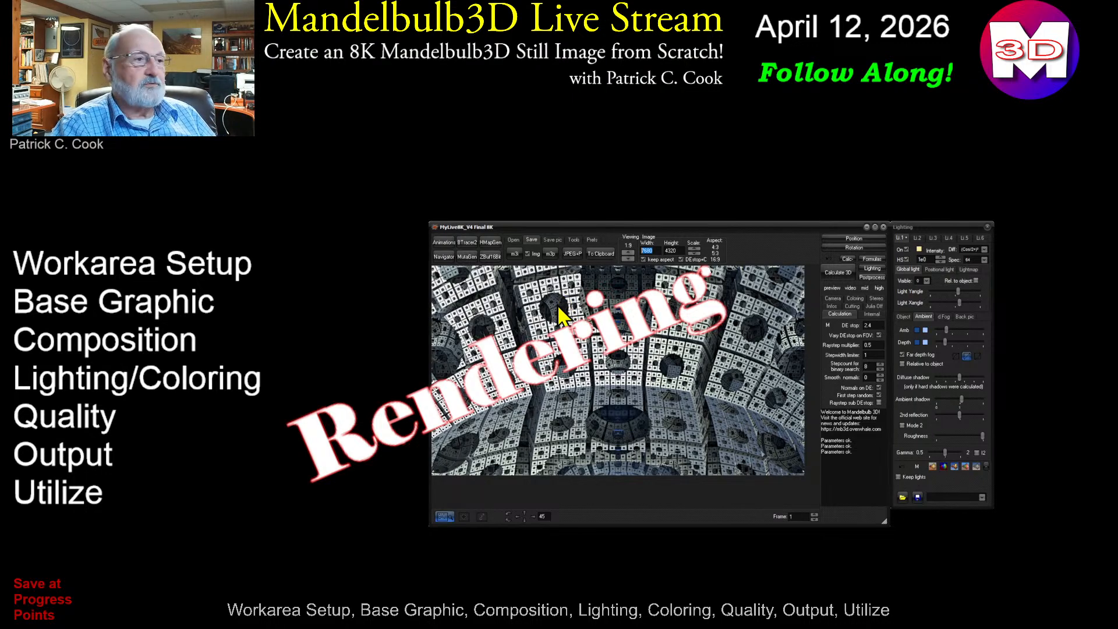
pyautogui.click(553, 241)
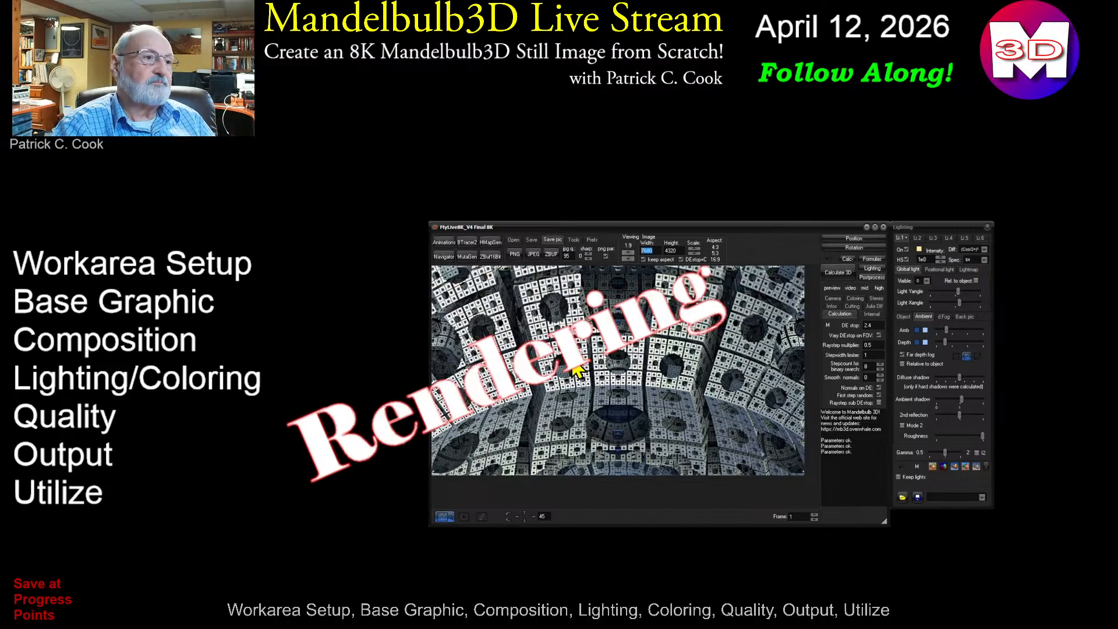
pyautogui.click(629, 259)
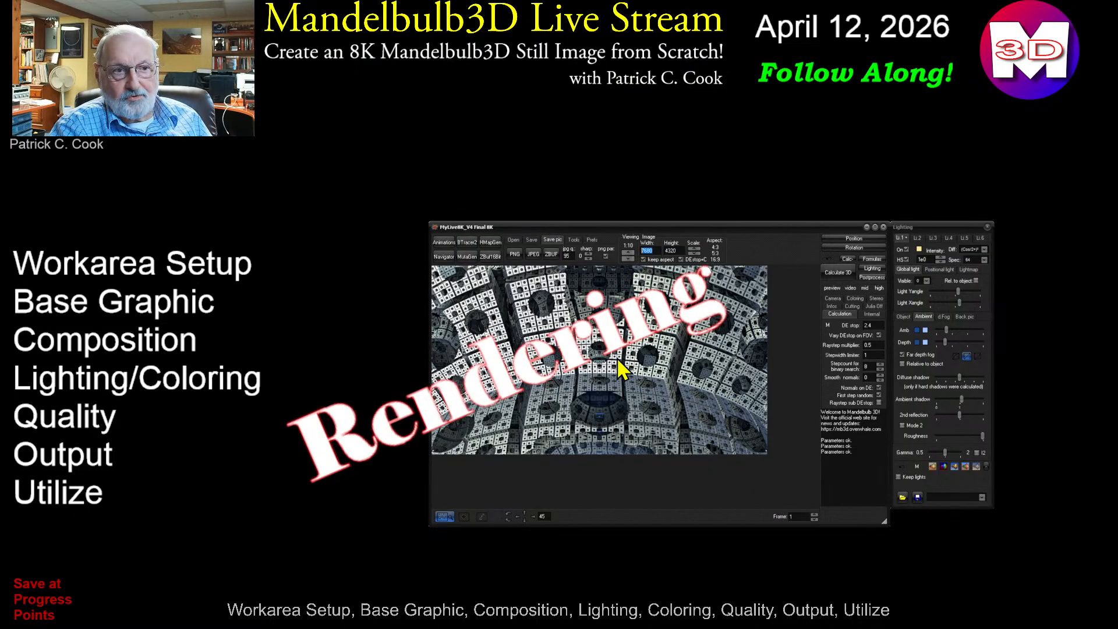
pyautogui.click(629, 252)
pyautogui.click(629, 252)
pyautogui.click(629, 252)
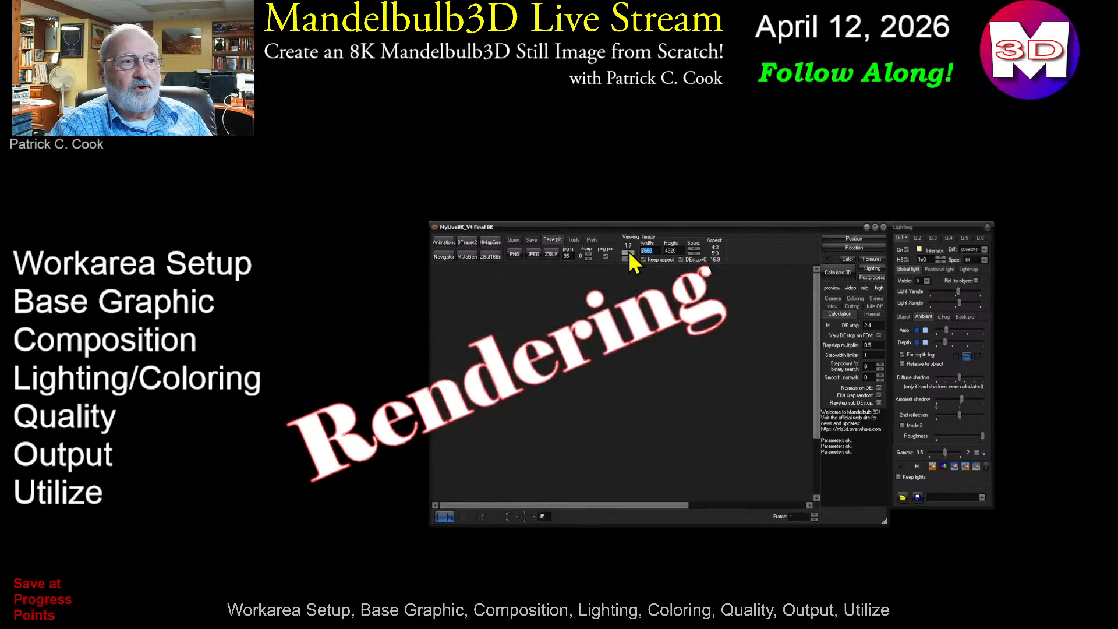
pyautogui.click(629, 252)
pyautogui.click(628, 252)
pyautogui.click(628, 252)
pyautogui.click(628, 252)
pyautogui.click(629, 252)
pyautogui.click(628, 252)
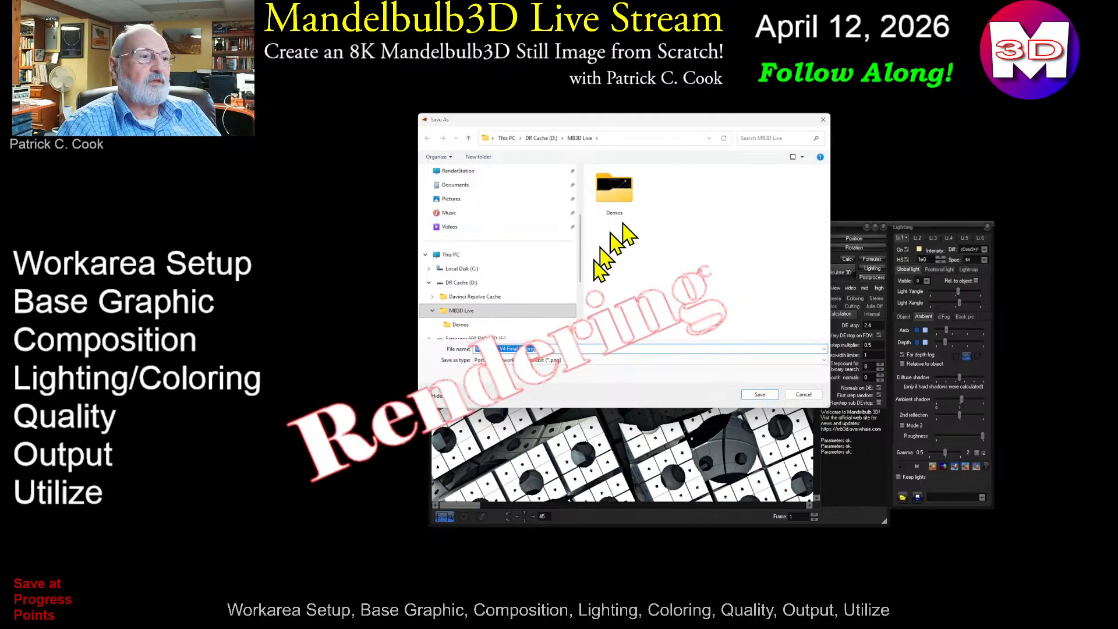
# Step: Save the full-size picture as a PNG named MyLive8K_Final 8K in the MB3D Live folder
pyautogui.click(533, 350)
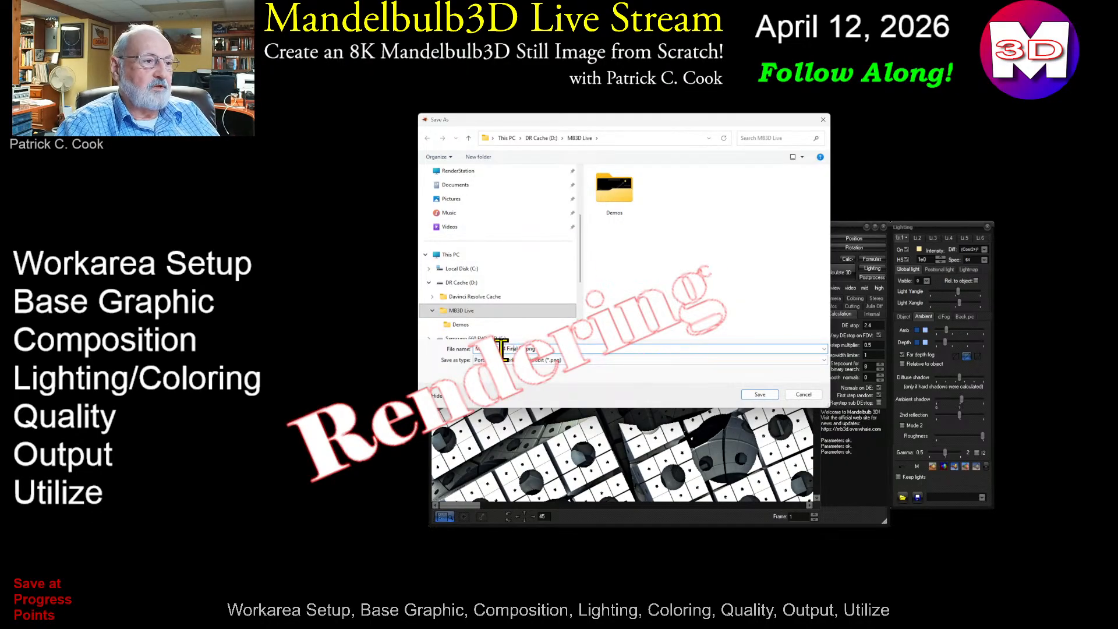
pyautogui.moveTo(500, 350); pyautogui.dragTo(512, 350)
pyautogui.click(506, 349)
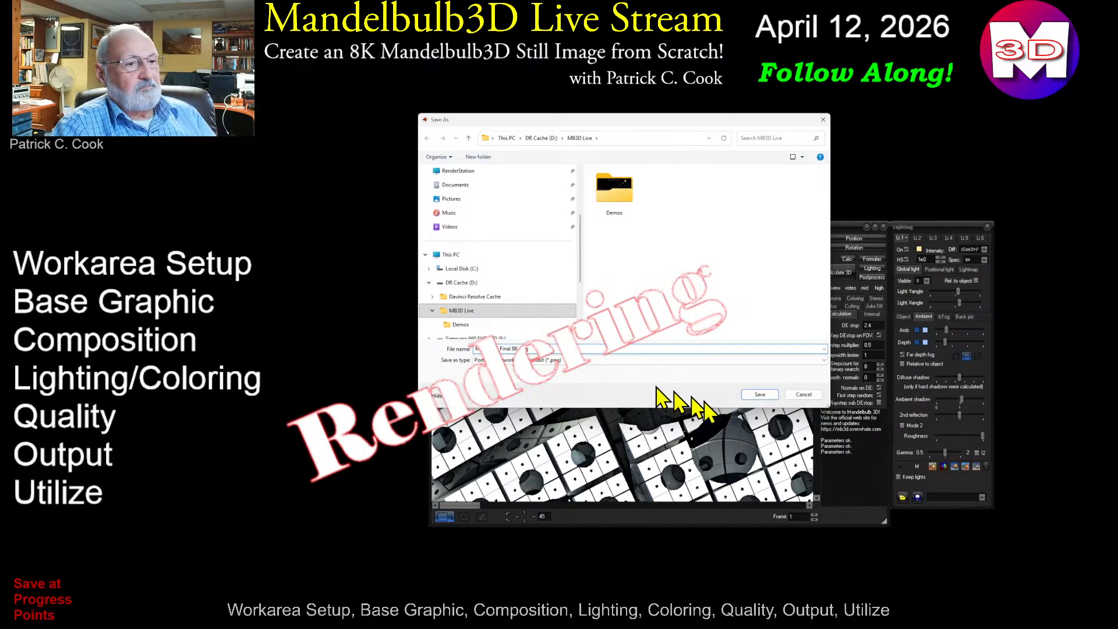
pyautogui.click(760, 396)
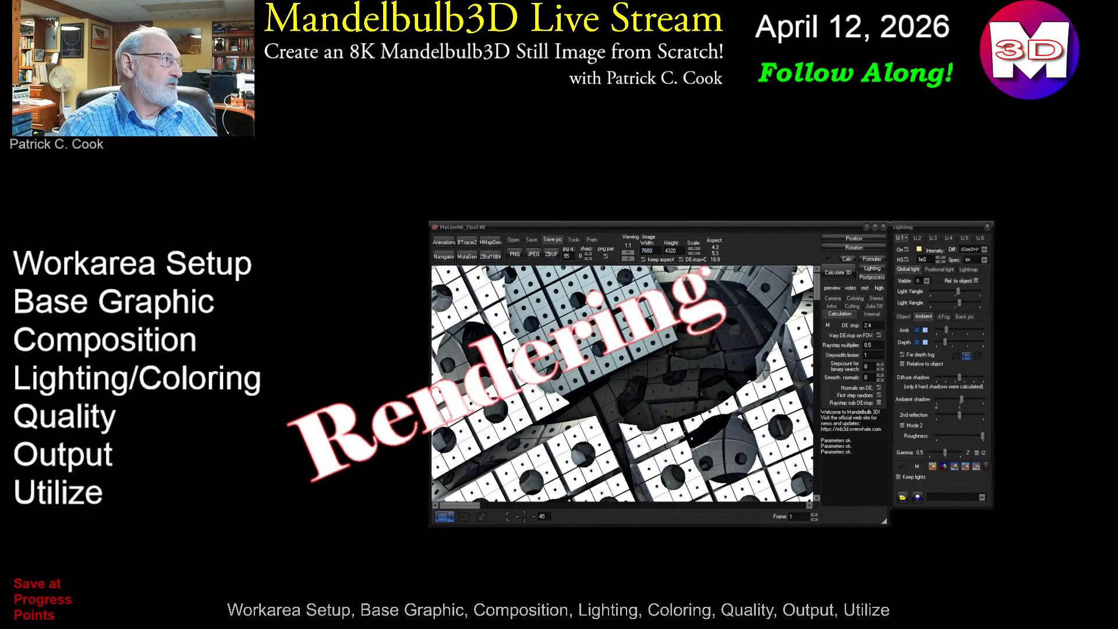
# Step: Switch to File Explorer and open MyLive8K_Final 8K.png from the MB3D Live folder in the image viewer
pyautogui.moveTo(0, 64); pyautogui.dragTo(173, 156)
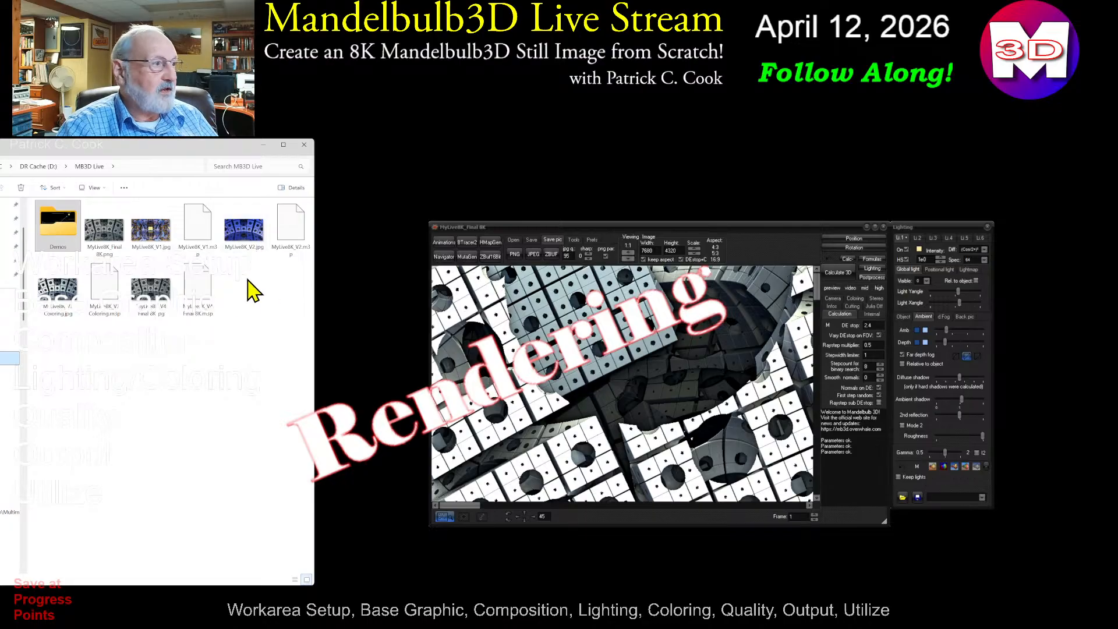
pyautogui.doubleClick(105, 232)
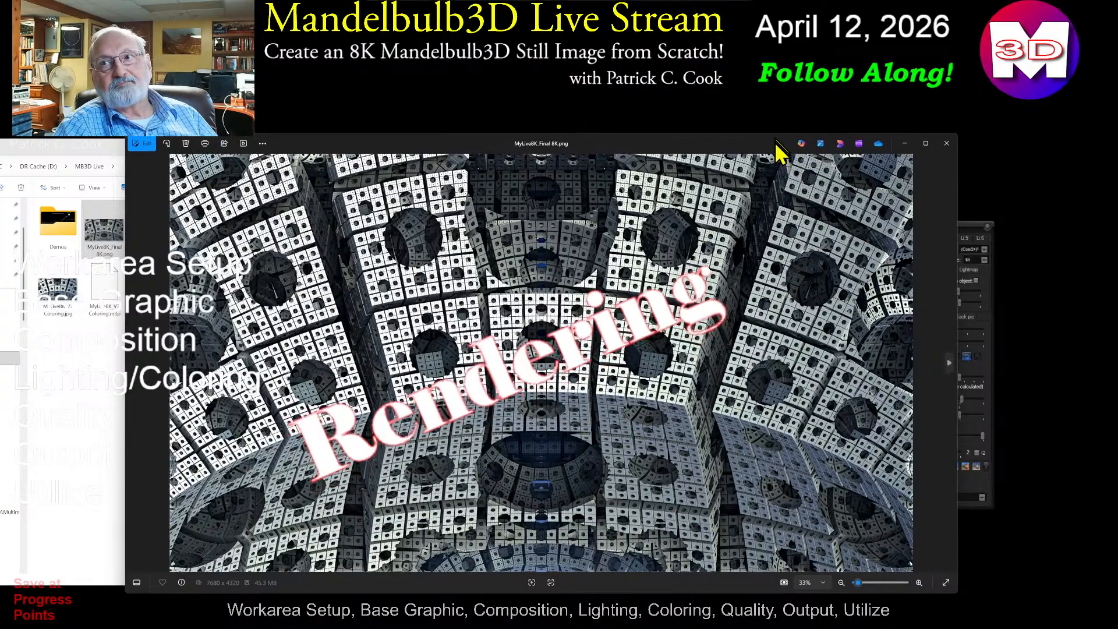
pyautogui.moveTo(774, 141); pyautogui.dragTo(780, 161)
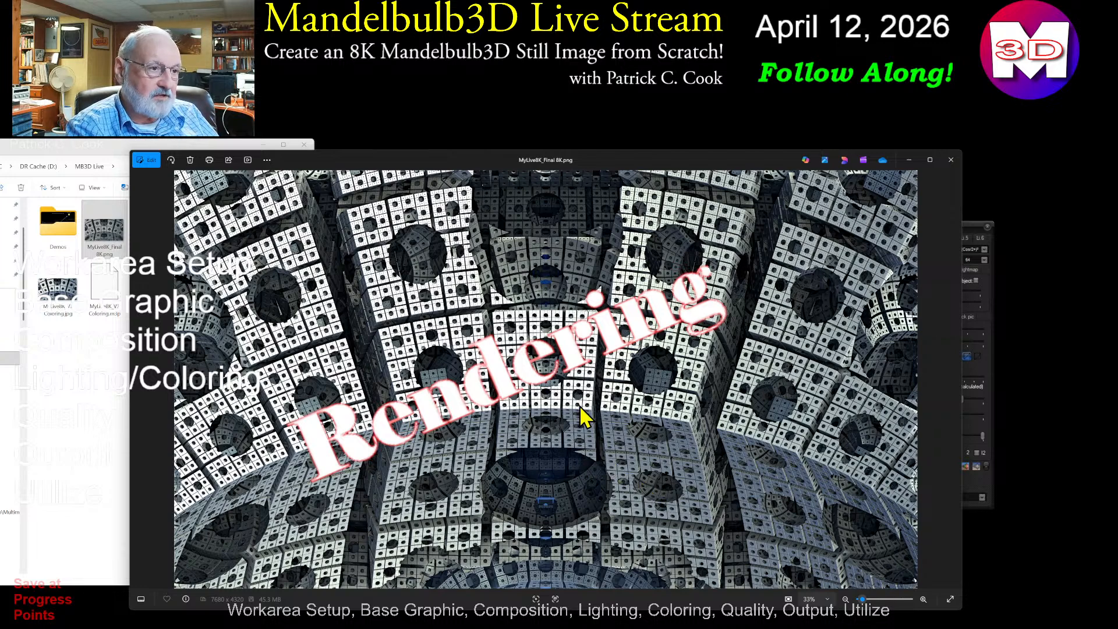
# Step: Examine the fine detail around the upper centre of the saved PNG at magnifications up to 345%
pyautogui.press('super+plus')
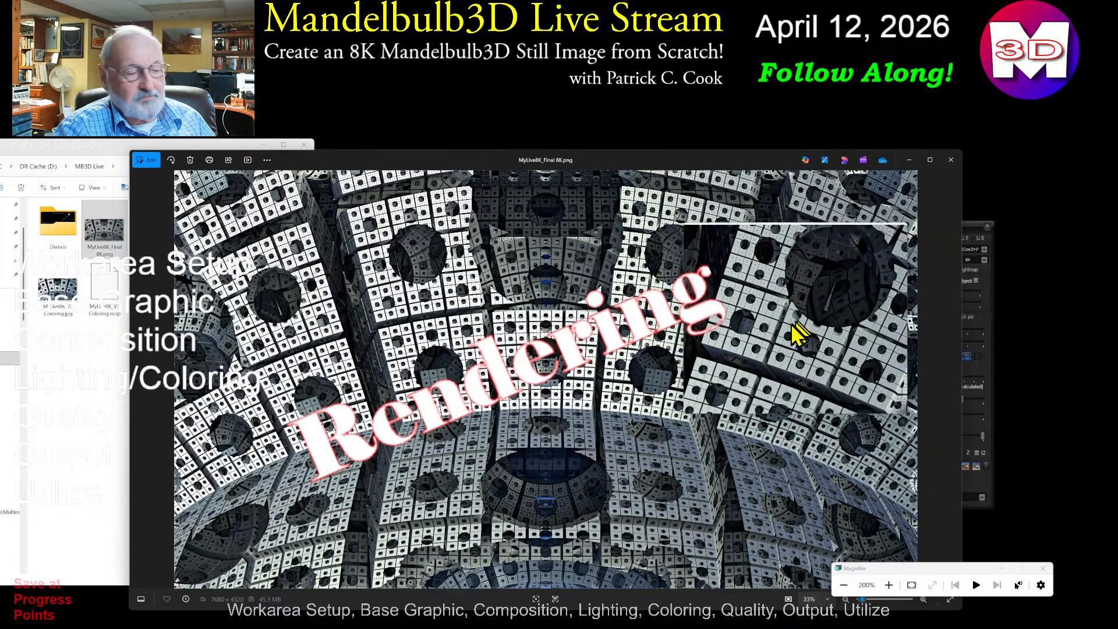
pyautogui.press('super+Escape')
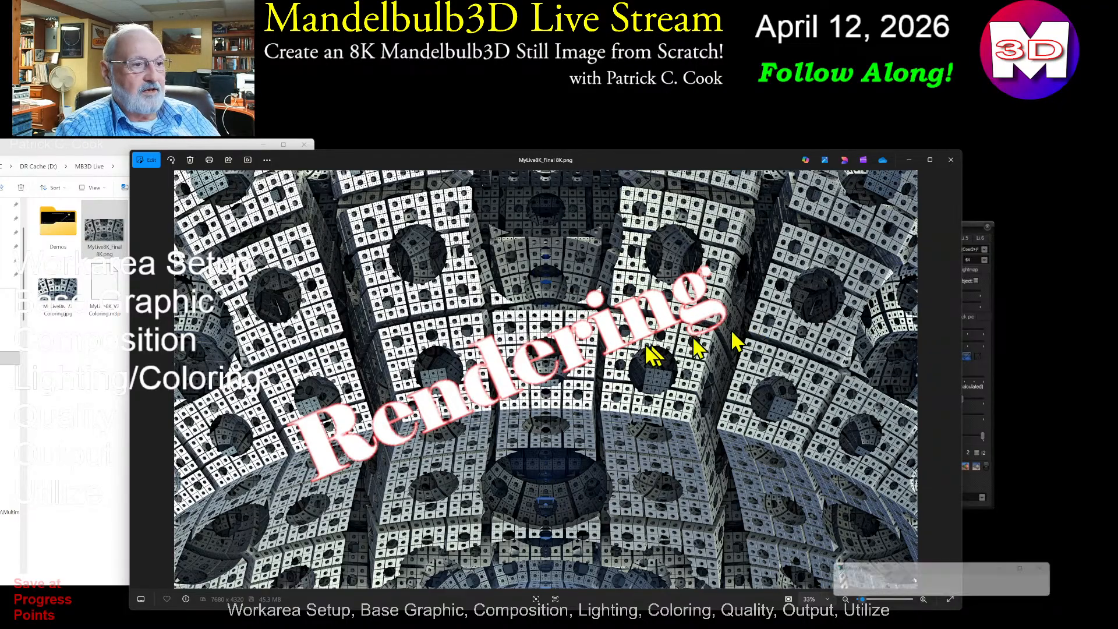
pyautogui.scroll(6, 609, 384)
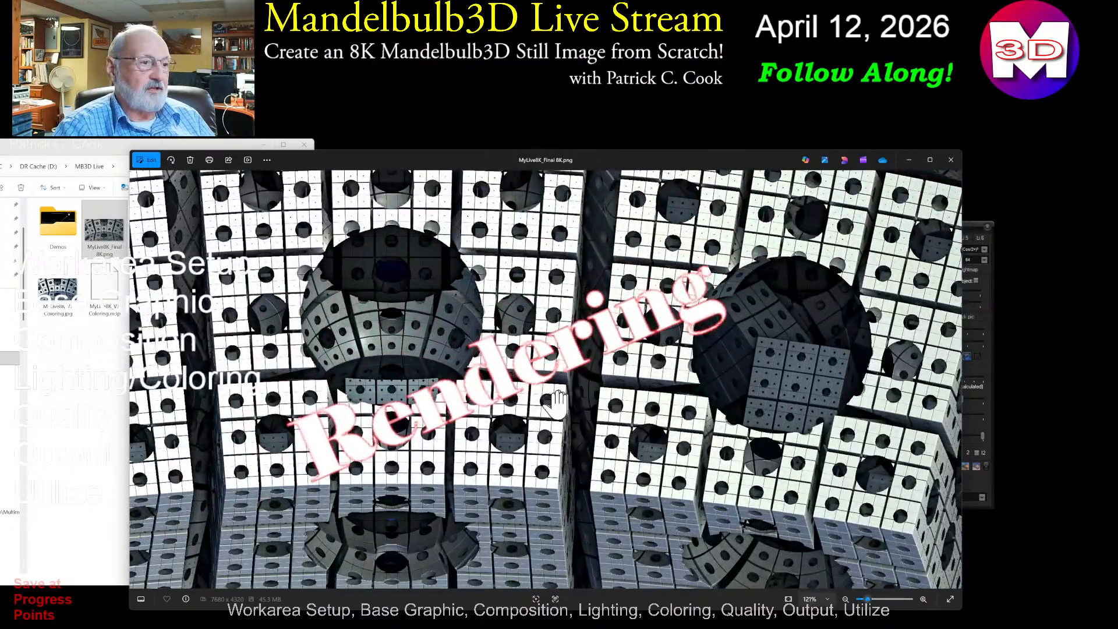
pyautogui.moveTo(532, 343); pyautogui.dragTo(702, 564)
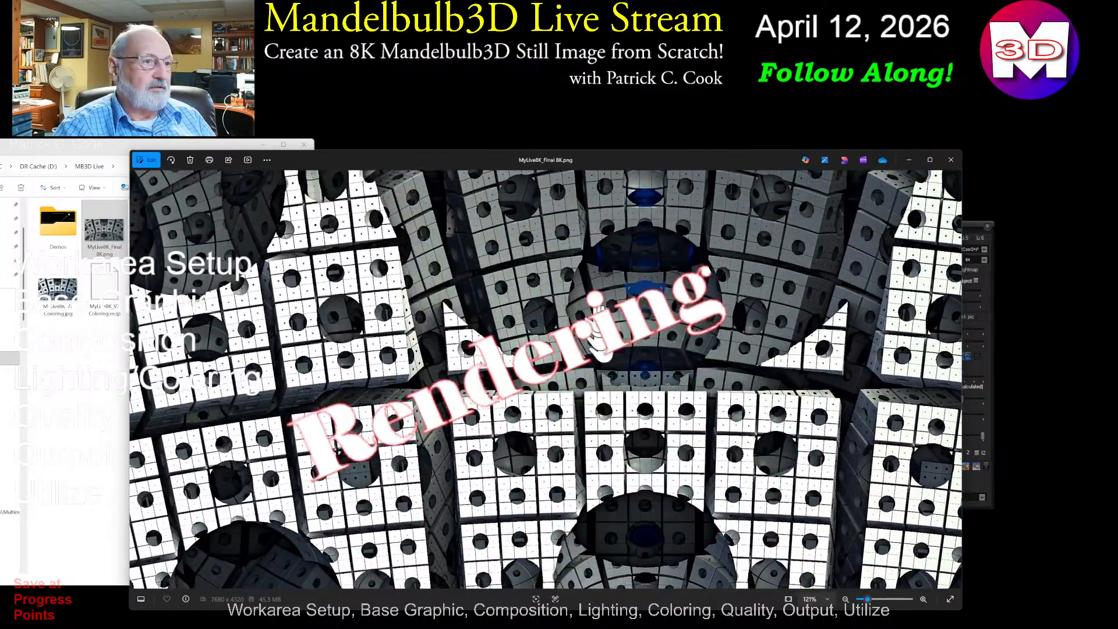
pyautogui.moveTo(576, 401); pyautogui.dragTo(532, 432)
pyautogui.scroll(4, 705, 361)
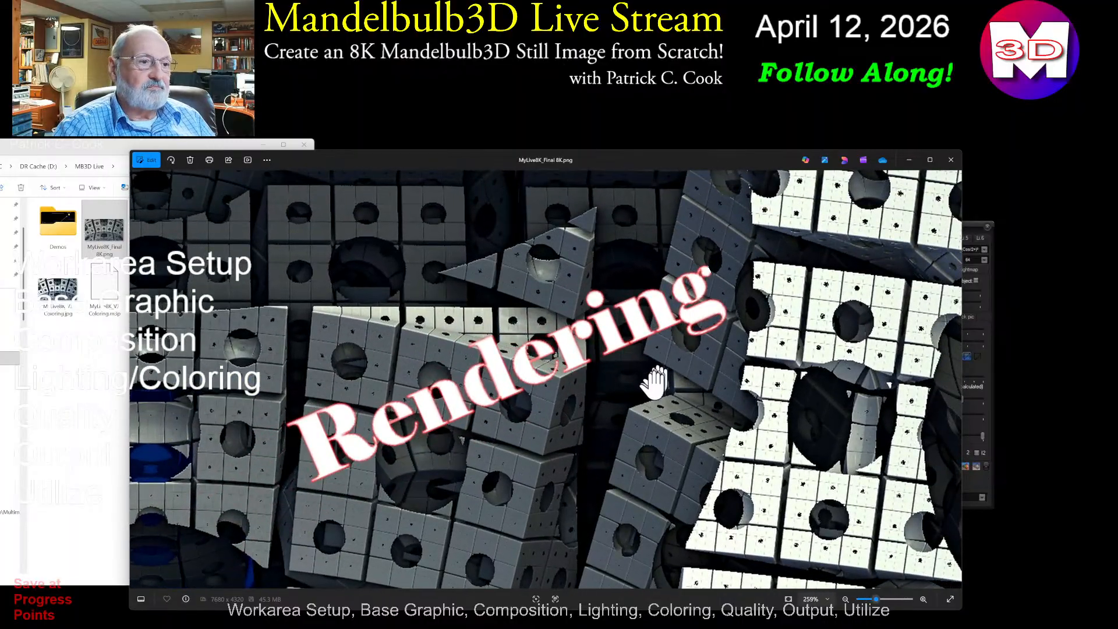
pyautogui.scroll(2, 647, 402)
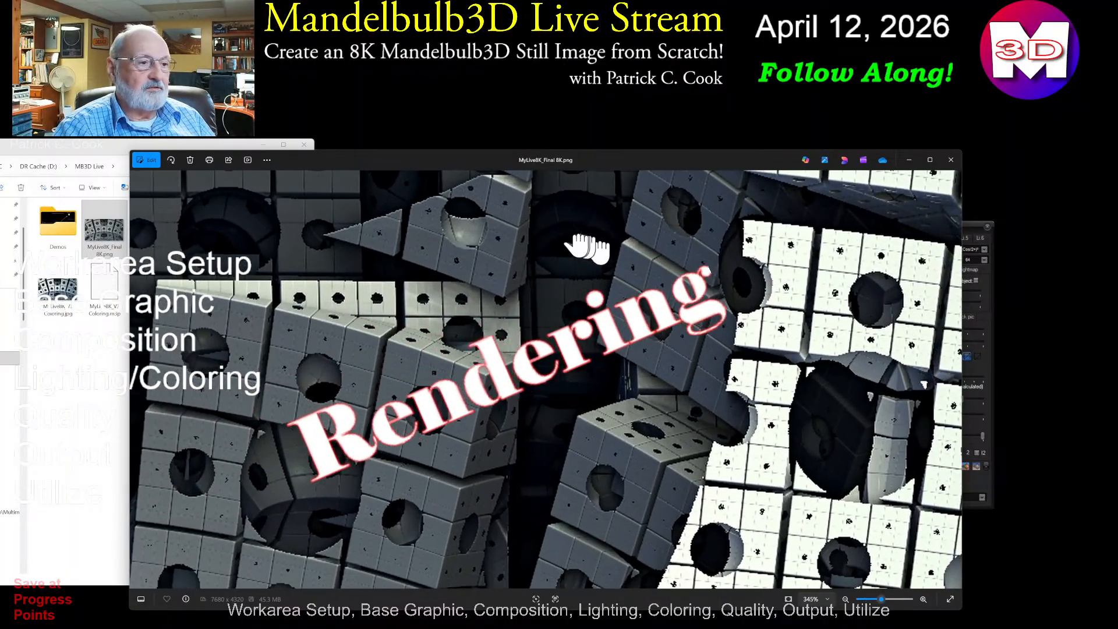
pyautogui.moveTo(587, 249); pyautogui.dragTo(580, 249)
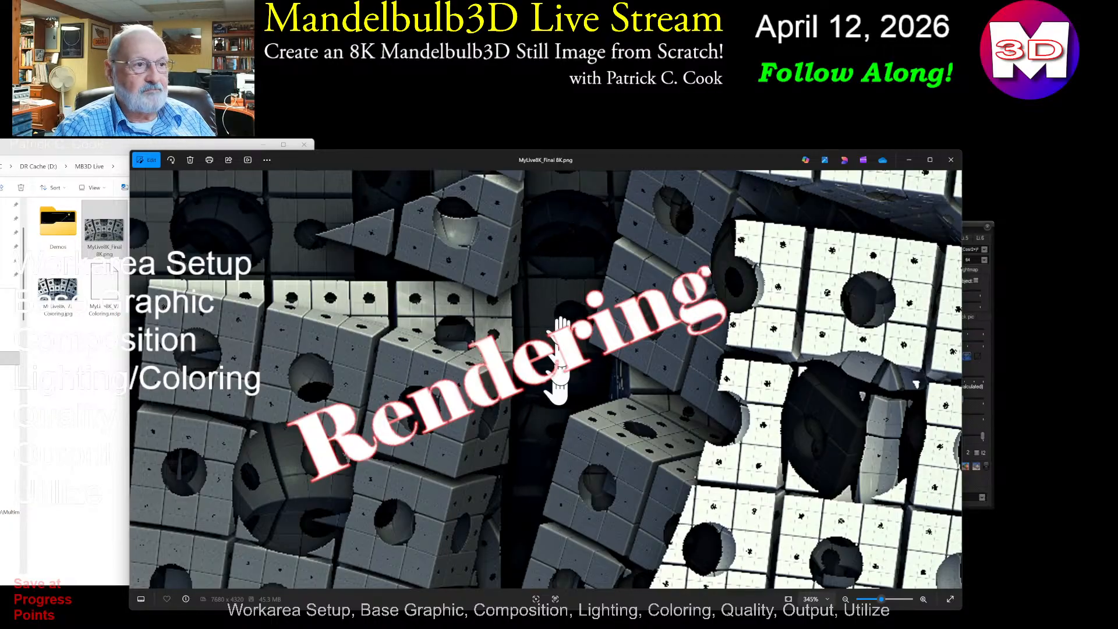
pyautogui.moveTo(568, 249); pyautogui.dragTo(721, 451)
pyautogui.moveTo(578, 336); pyautogui.dragTo(897, 431)
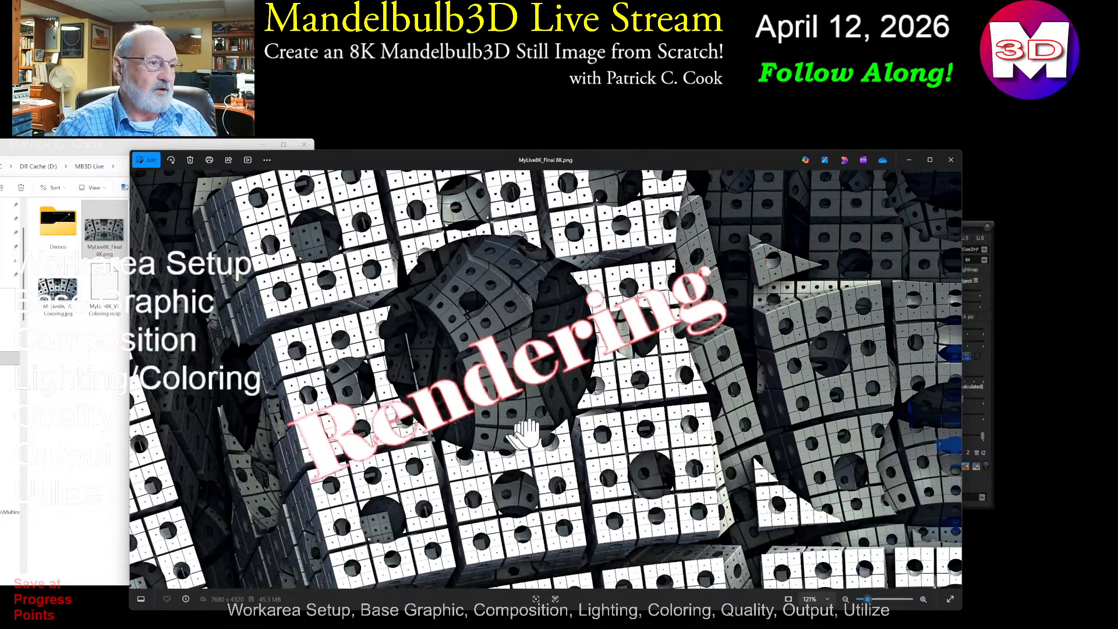
# Step: Examine the dark gap between the blocks in the left part of the PNG at up to 673%, ending on the whole image
pyautogui.moveTo(484, 412); pyautogui.dragTo(743, 402)
pyautogui.moveTo(605, 429); pyautogui.dragTo(711, 392)
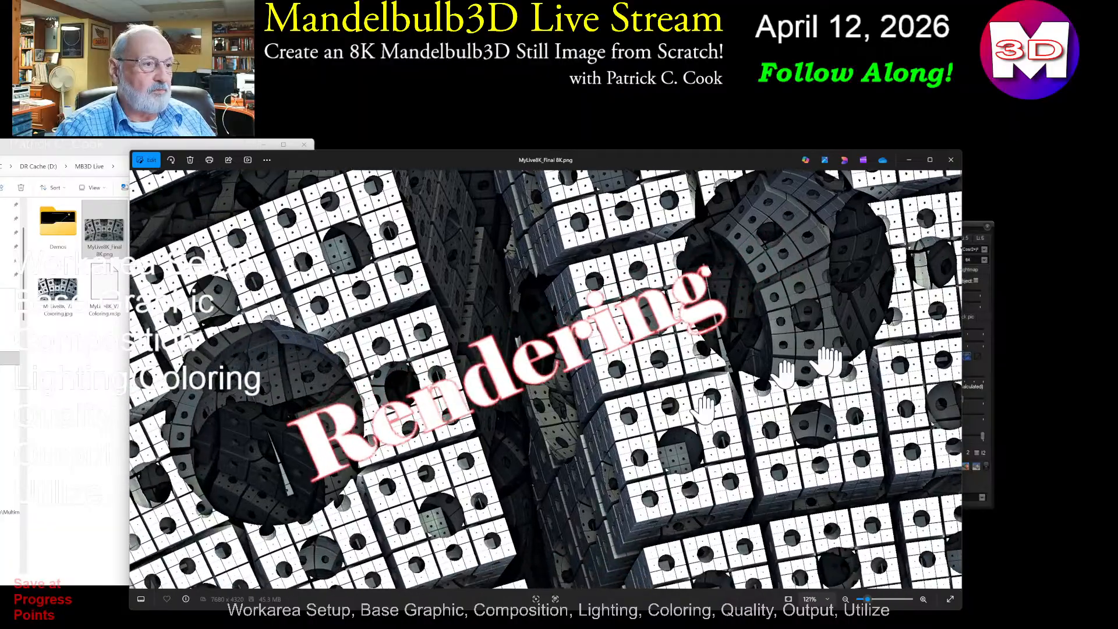
pyautogui.moveTo(604, 508); pyautogui.dragTo(657, 436)
pyautogui.scroll(4, 640, 410)
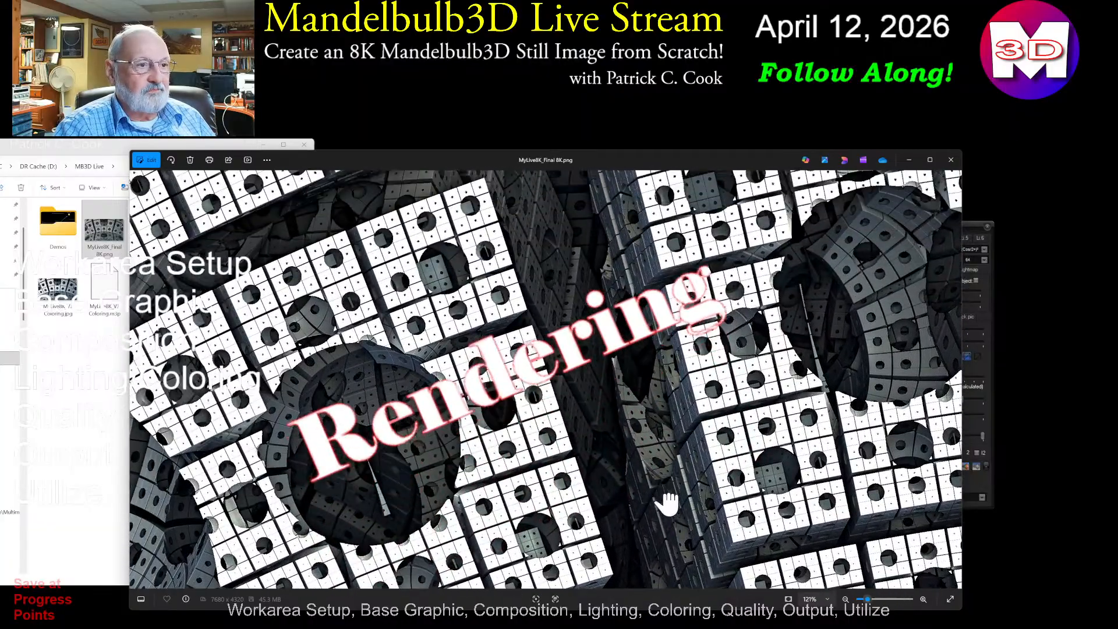
pyautogui.scroll(5, 640, 411)
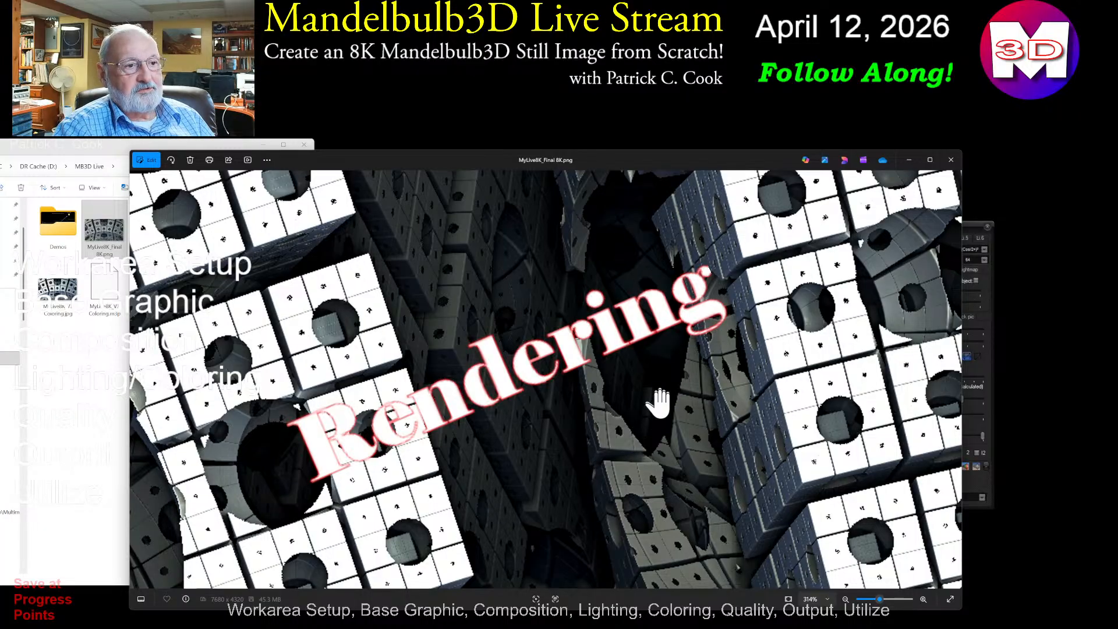
pyautogui.scroll(6, 675, 358)
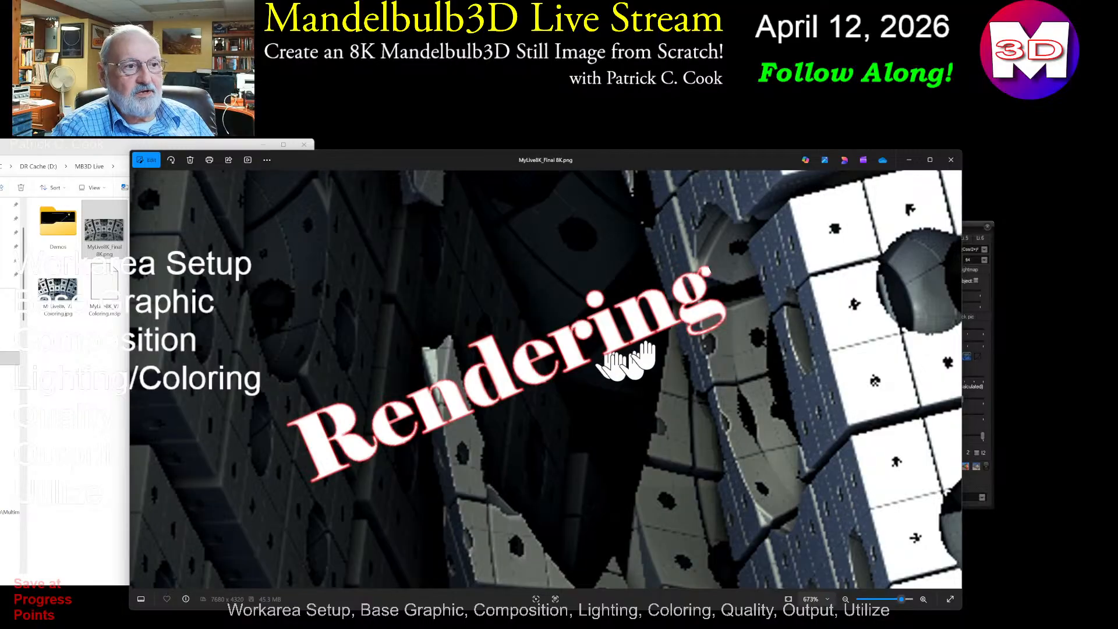
pyautogui.scroll(-8, 624, 369)
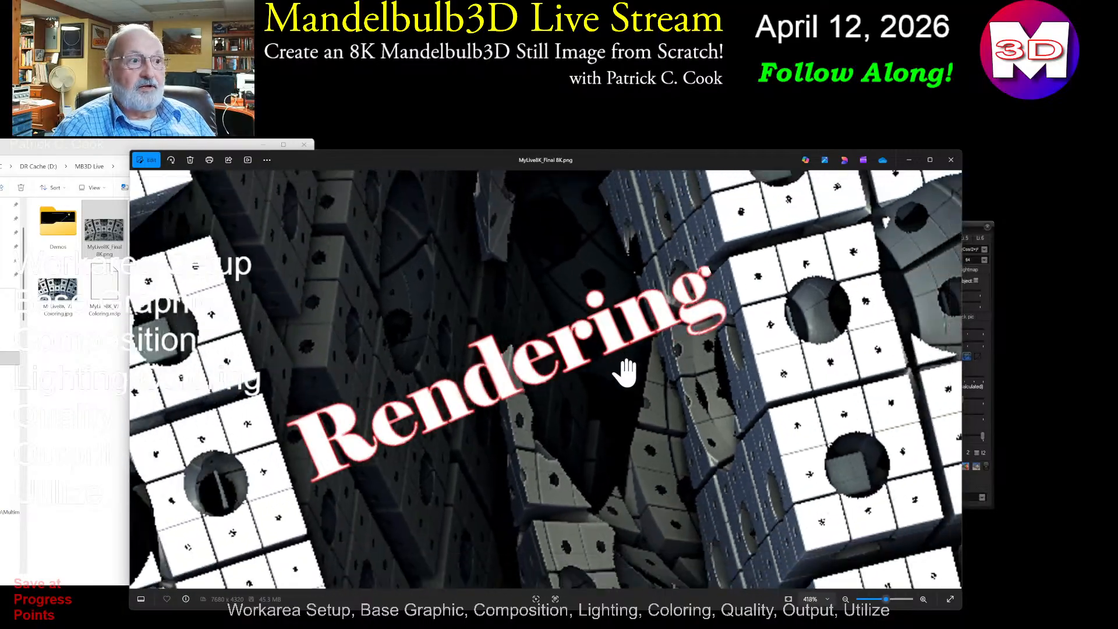
pyautogui.scroll(-8, 624, 369)
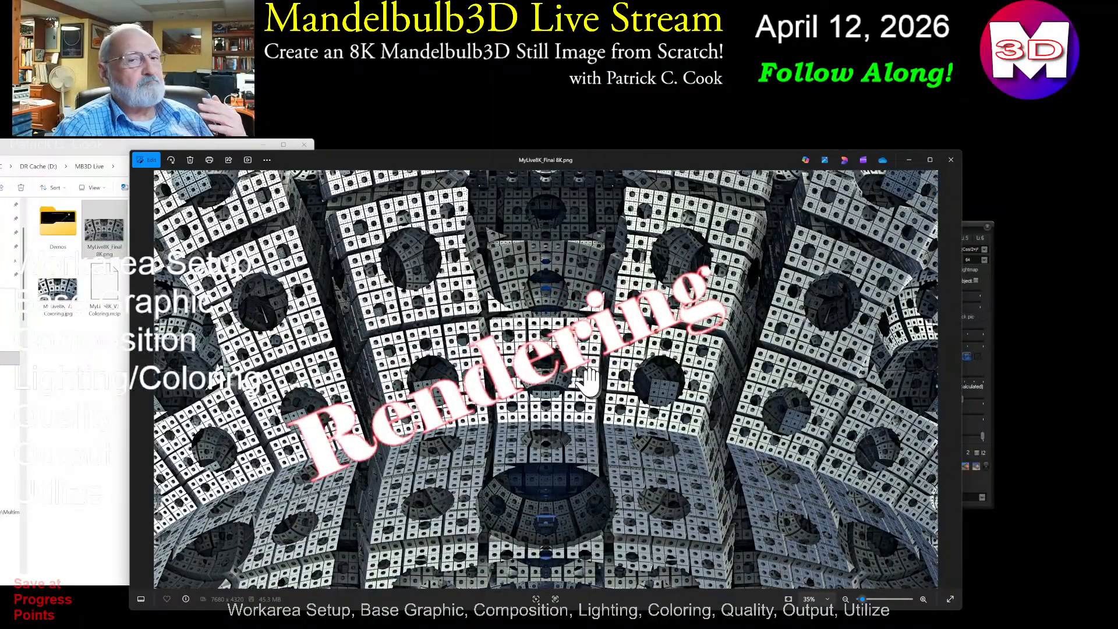
# Step: Finish viewing the whole MyLive8K_Final 8K.png at 33% magnification and close the image viewer
pyautogui.scroll(-1, 588, 377)
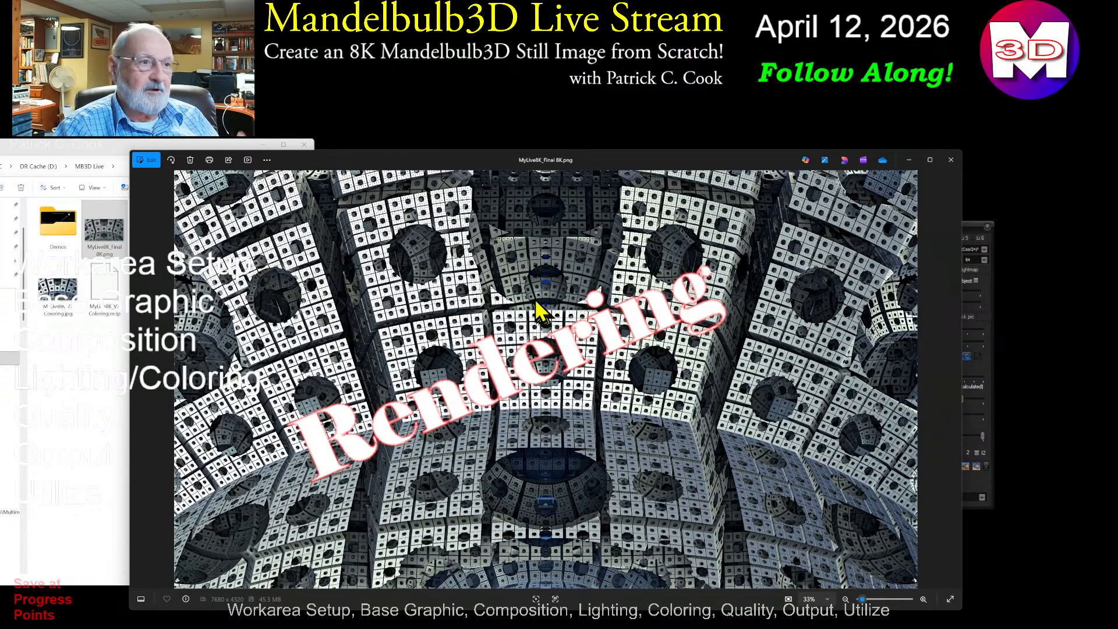
pyautogui.moveTo(627, 160); pyautogui.dragTo(633, 105)
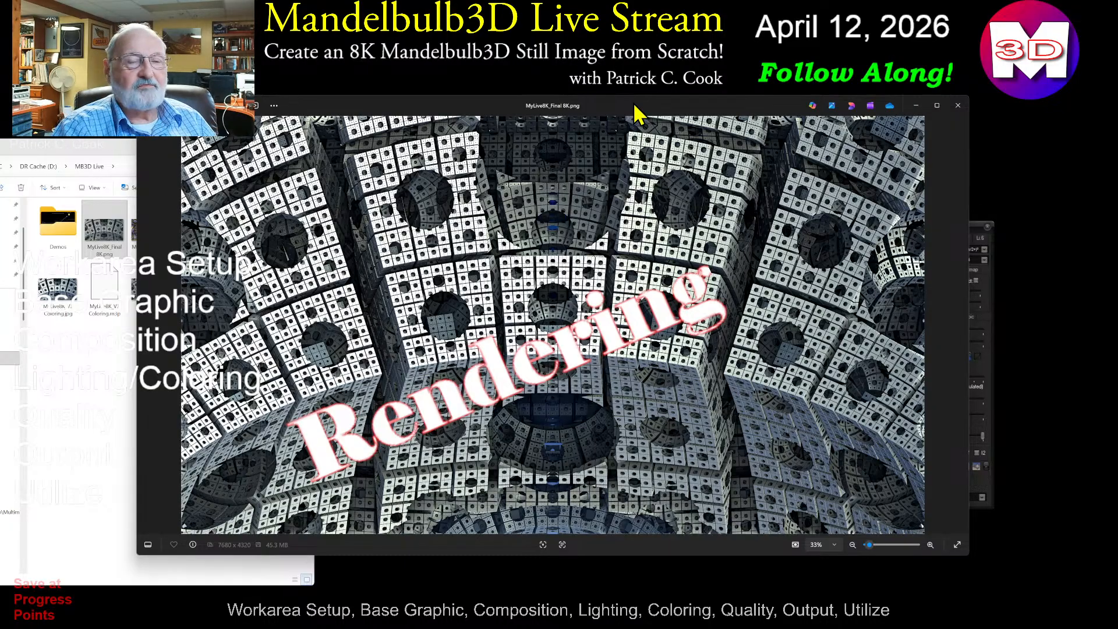
pyautogui.moveTo(625, 106); pyautogui.dragTo(639, 105)
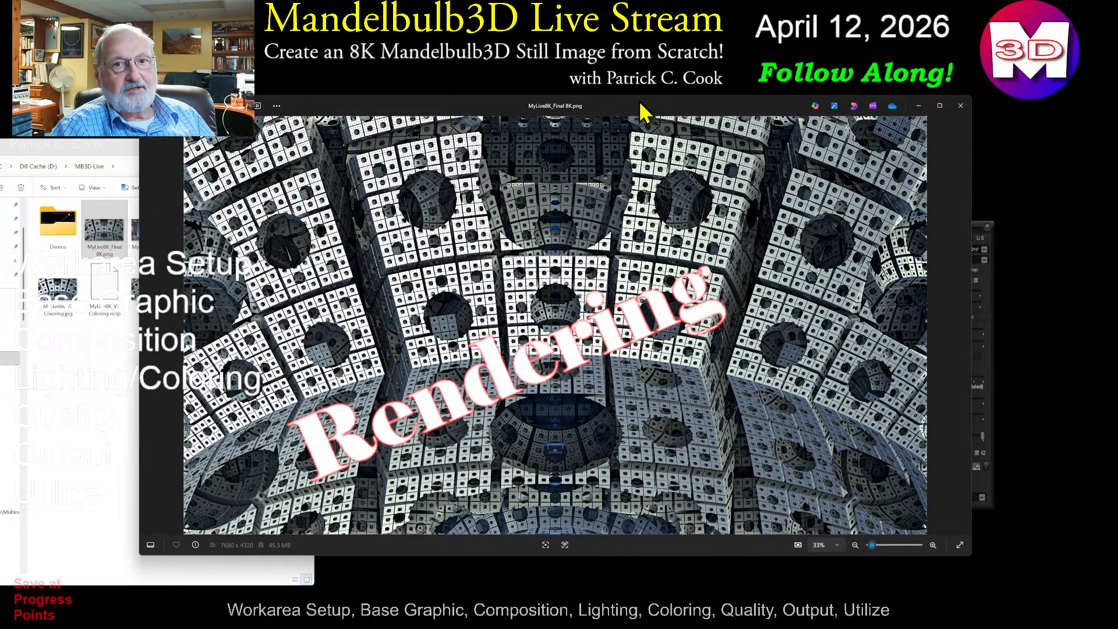
pyautogui.moveTo(640, 106); pyautogui.dragTo(635, 105)
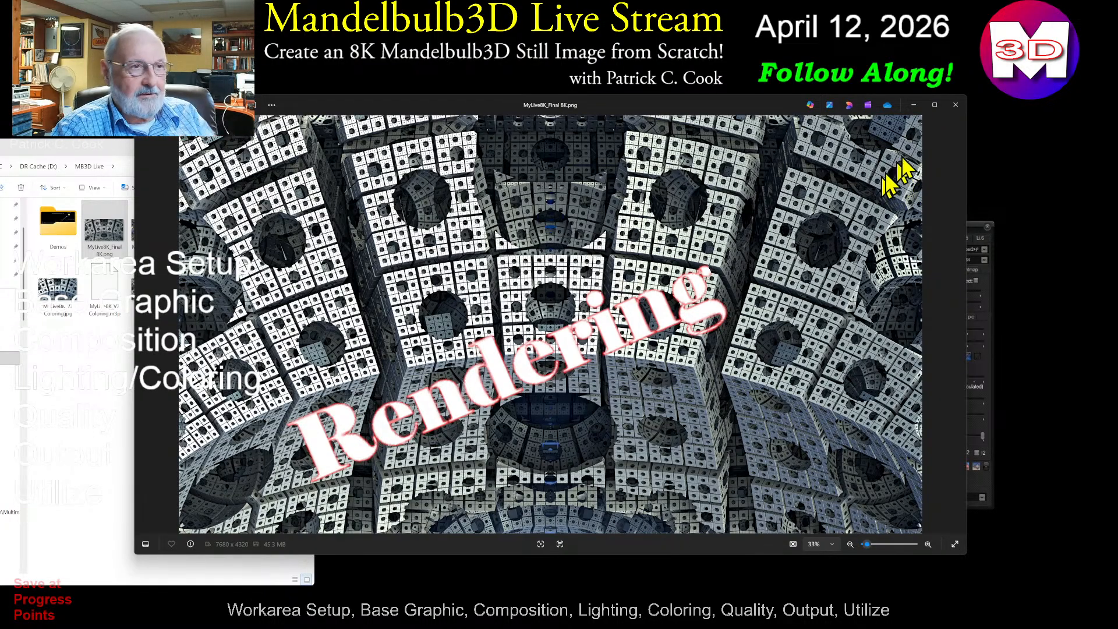
pyautogui.moveTo(778, 101); pyautogui.dragTo(777, 104)
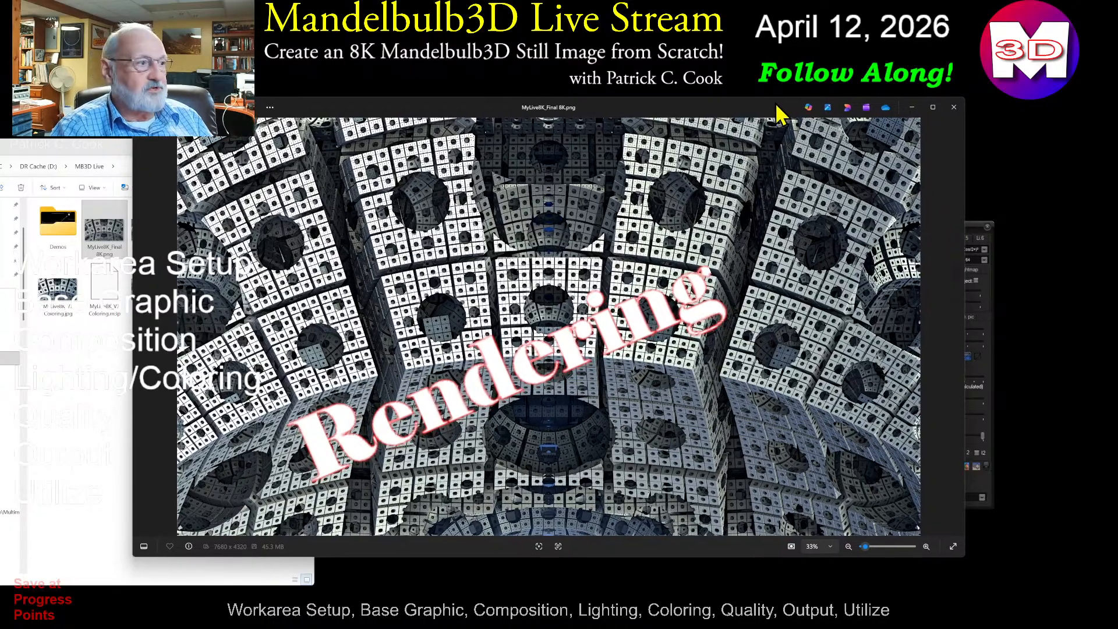
pyautogui.click(954, 107)
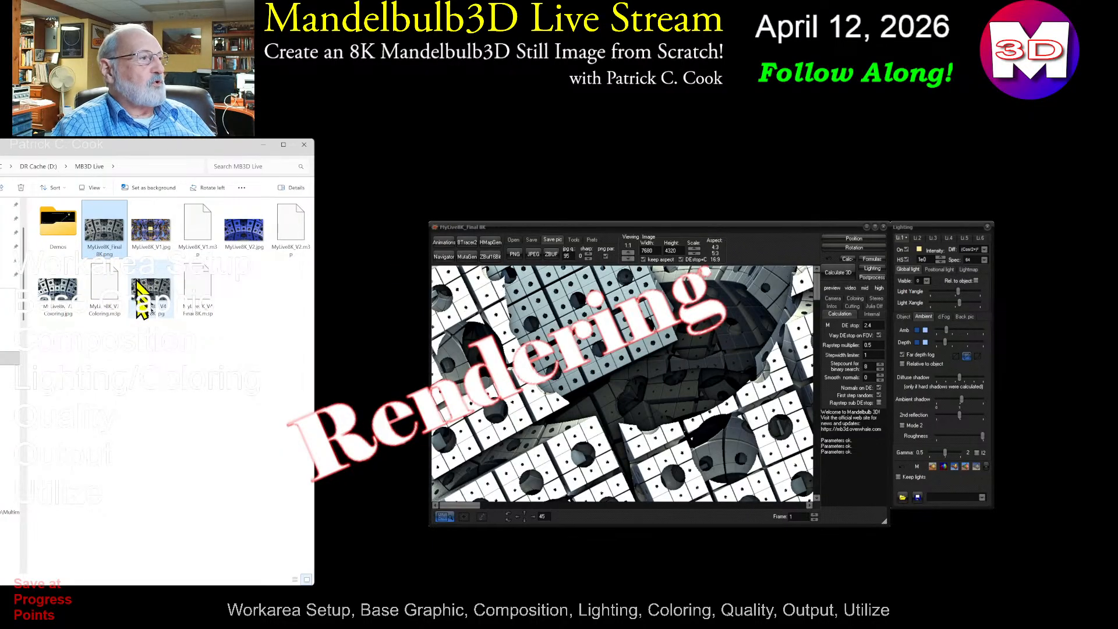
# Step: Look at the Comments field in the detailed properties of MyLive8K_Final 8K.png, leaving the file's properties as they are
pyautogui.rightClick(113, 245)
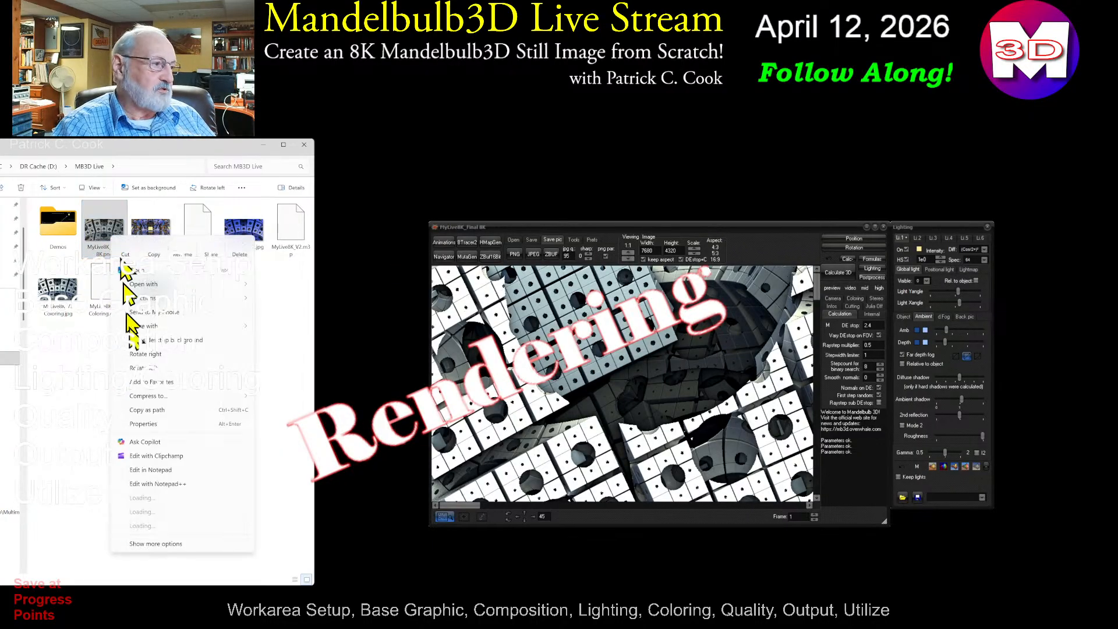
pyautogui.click(147, 425)
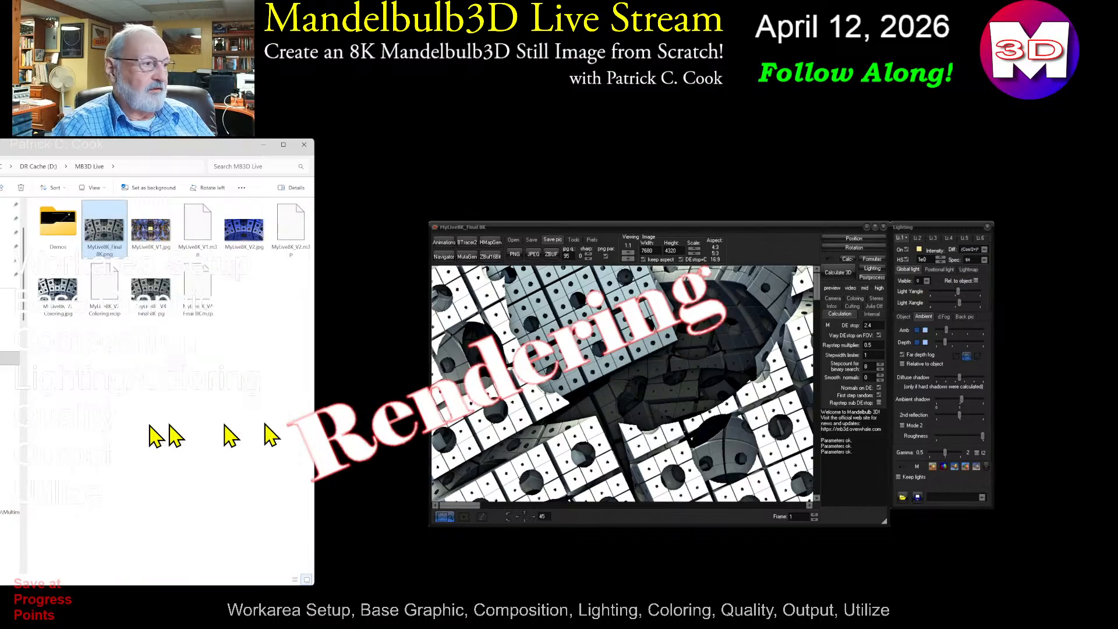
pyautogui.moveTo(222, 250); pyautogui.dragTo(662, 168)
pyautogui.click(653, 175)
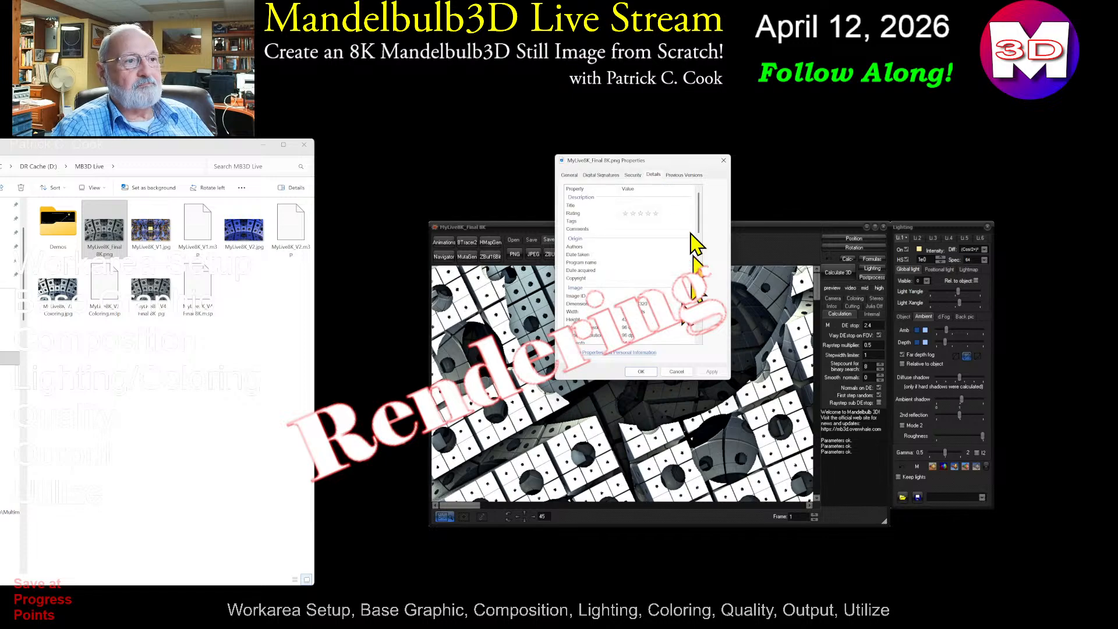
pyautogui.click(635, 229)
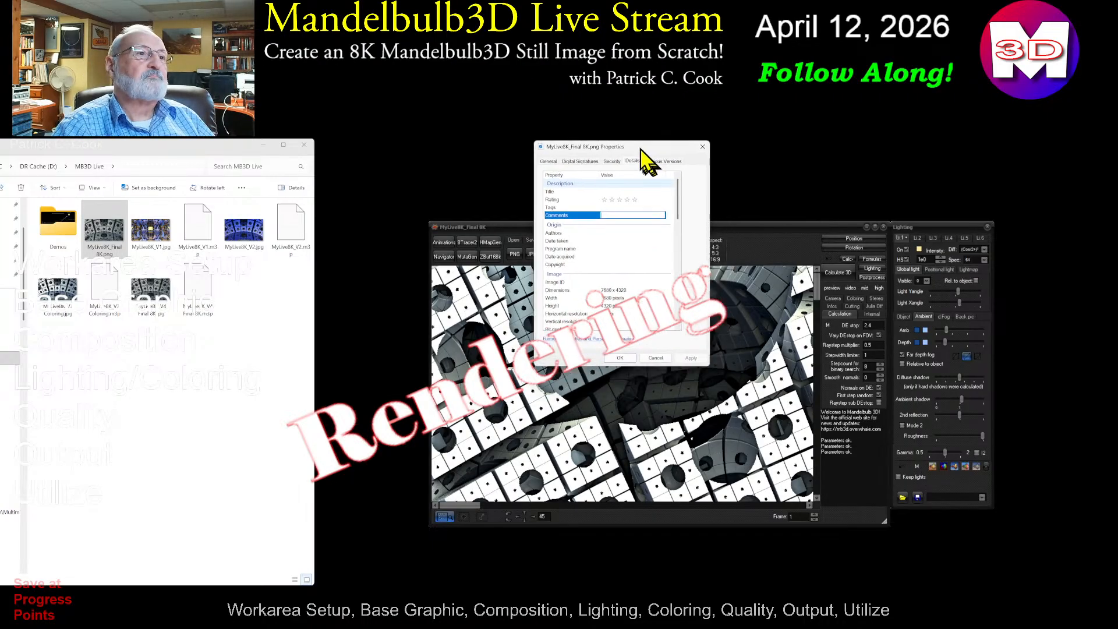
pyautogui.click(723, 160)
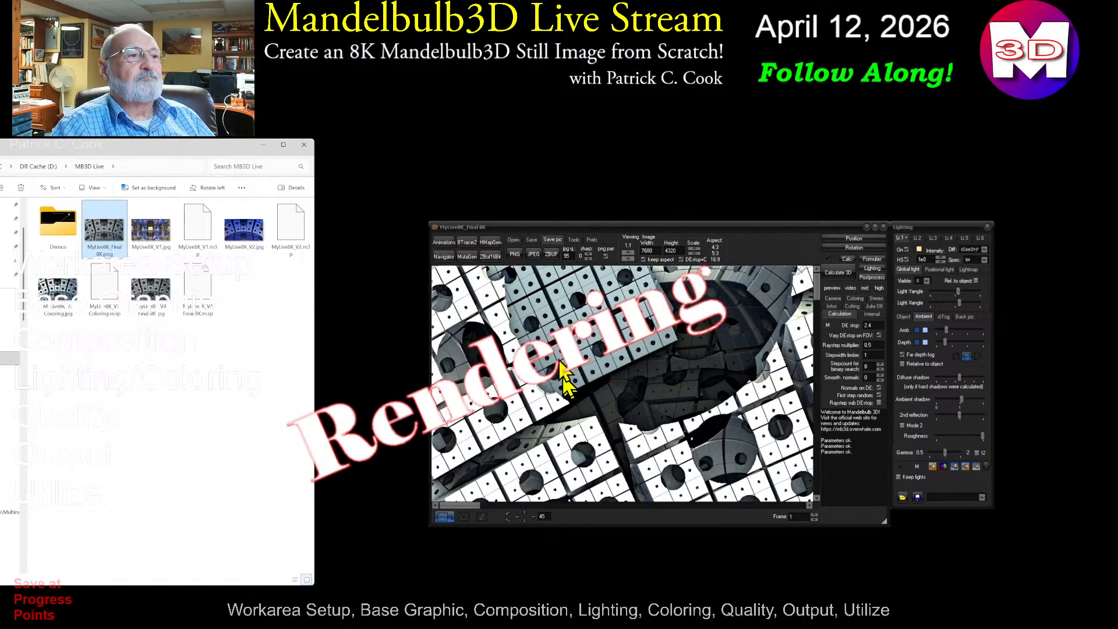
# Step: Copy the final image's Mandelbulb3D parameters to the clipboard as text and open Notepad
pyautogui.click(532, 239)
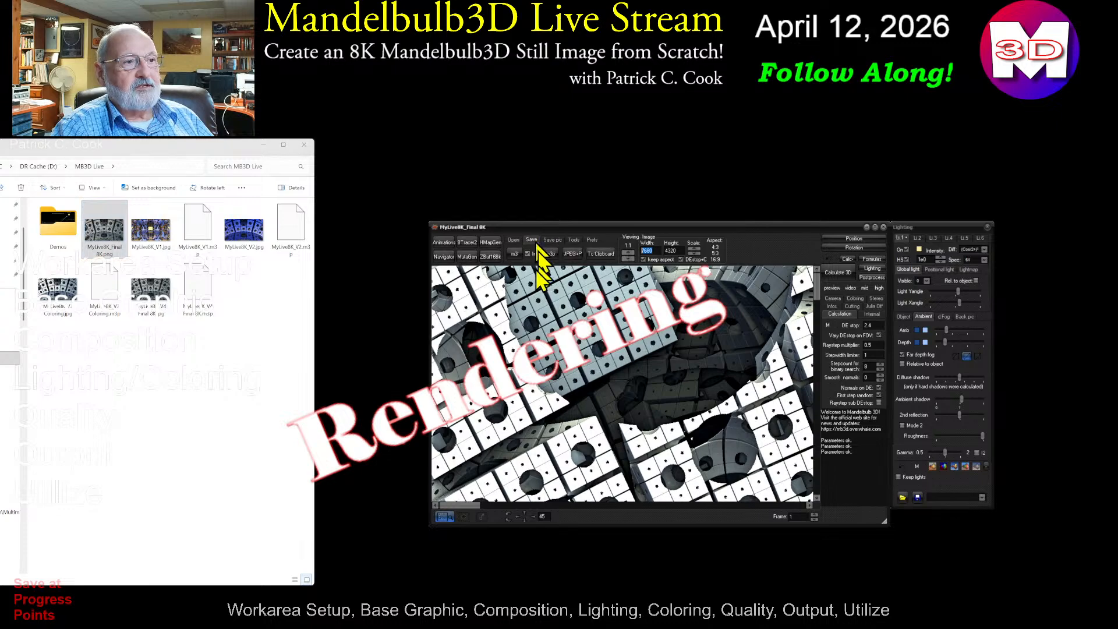
pyautogui.click(600, 254)
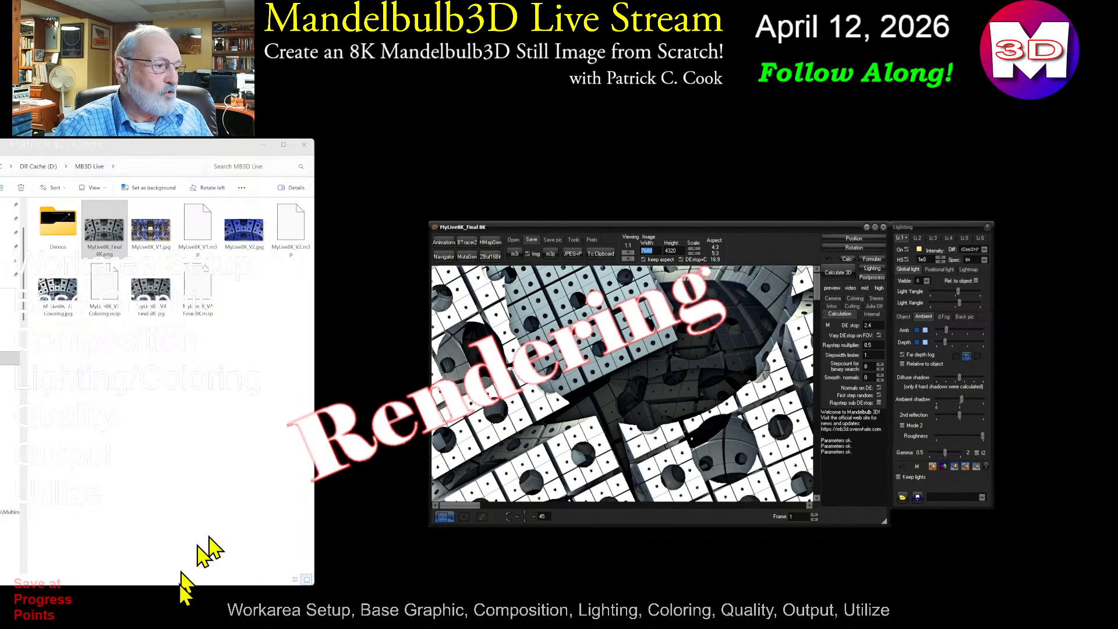
pyautogui.click(104, 616)
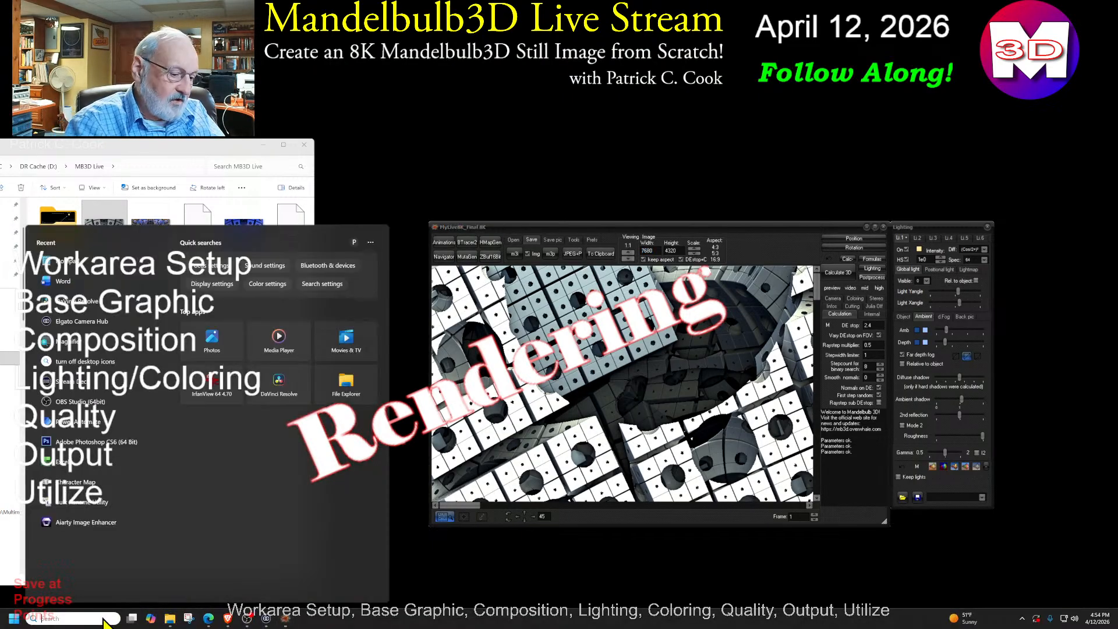
pyautogui.write('note')
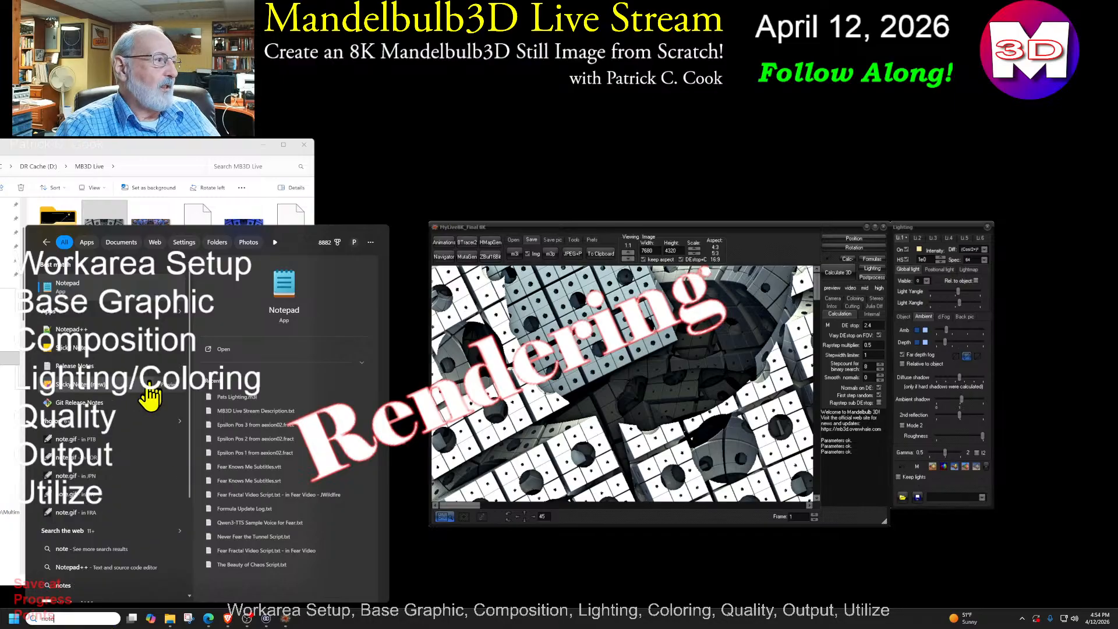
pyautogui.click(64, 285)
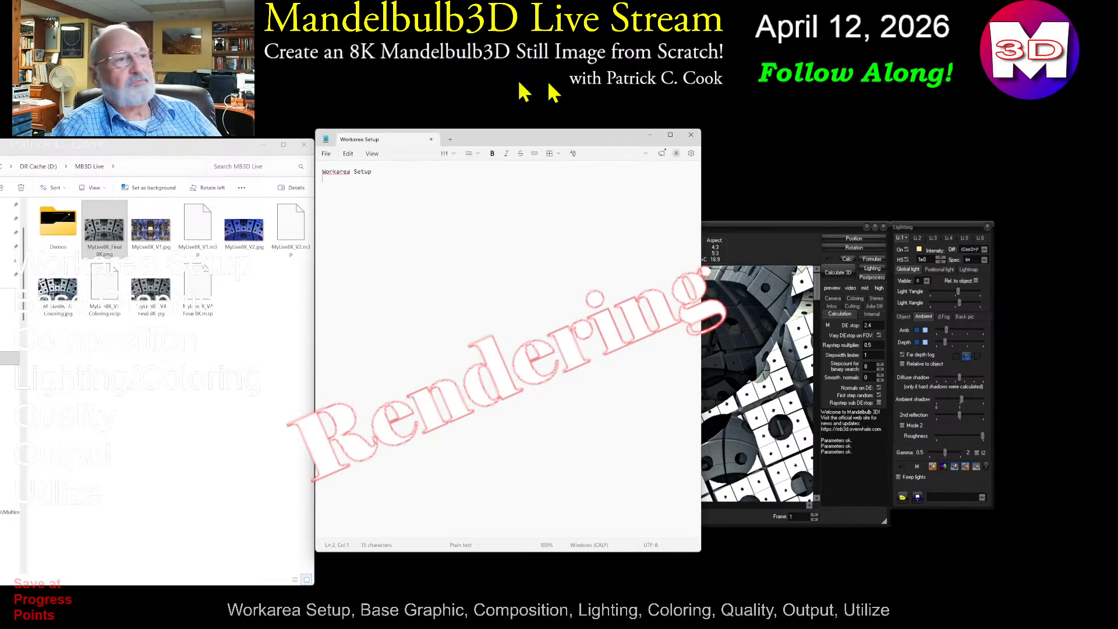
# Step: Replace the "Workarea Setup" text in the note with the copied Mandelbulb3D parameters
pyautogui.moveTo(578, 143); pyautogui.dragTo(669, 187)
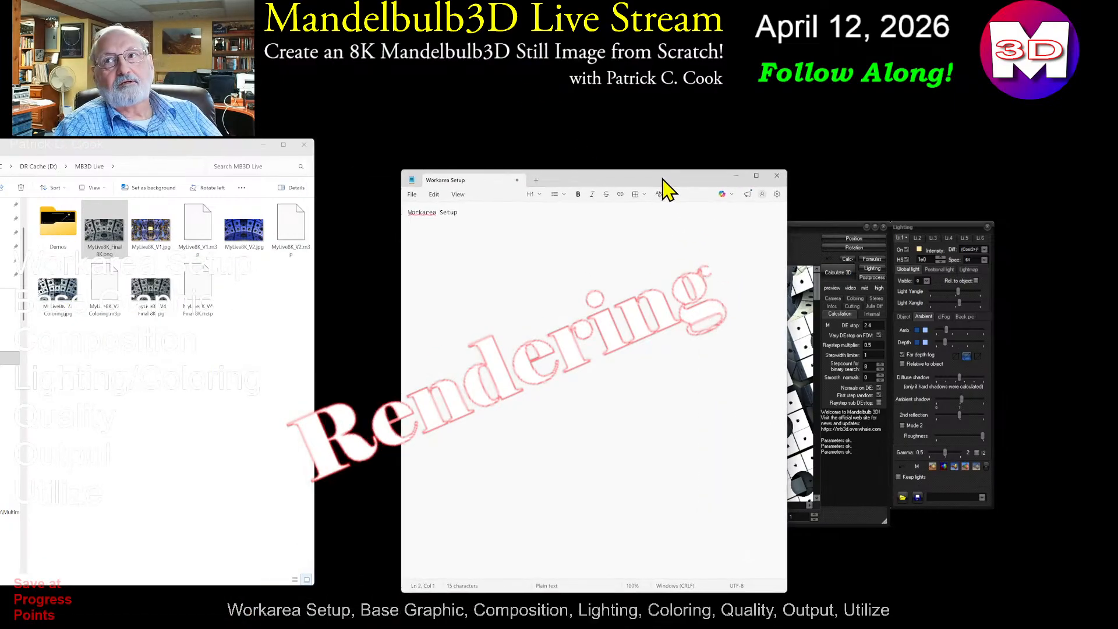
pyautogui.moveTo(260, 147); pyautogui.dragTo(246, 203)
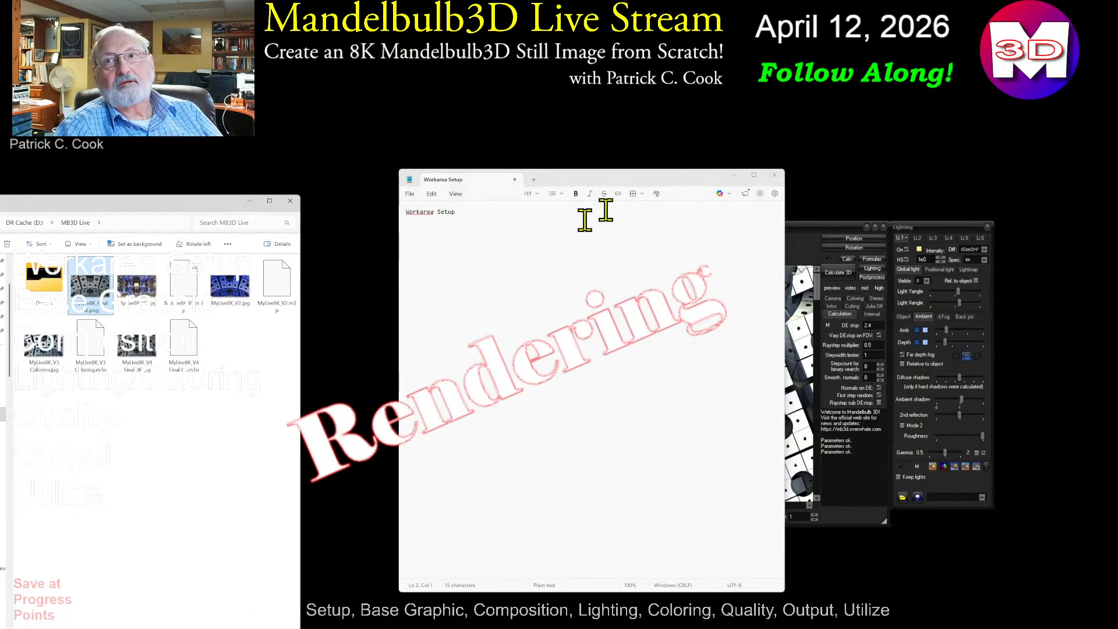
pyautogui.moveTo(581, 187); pyautogui.dragTo(573, 182)
pyautogui.moveTo(474, 220); pyautogui.dragTo(352, 208)
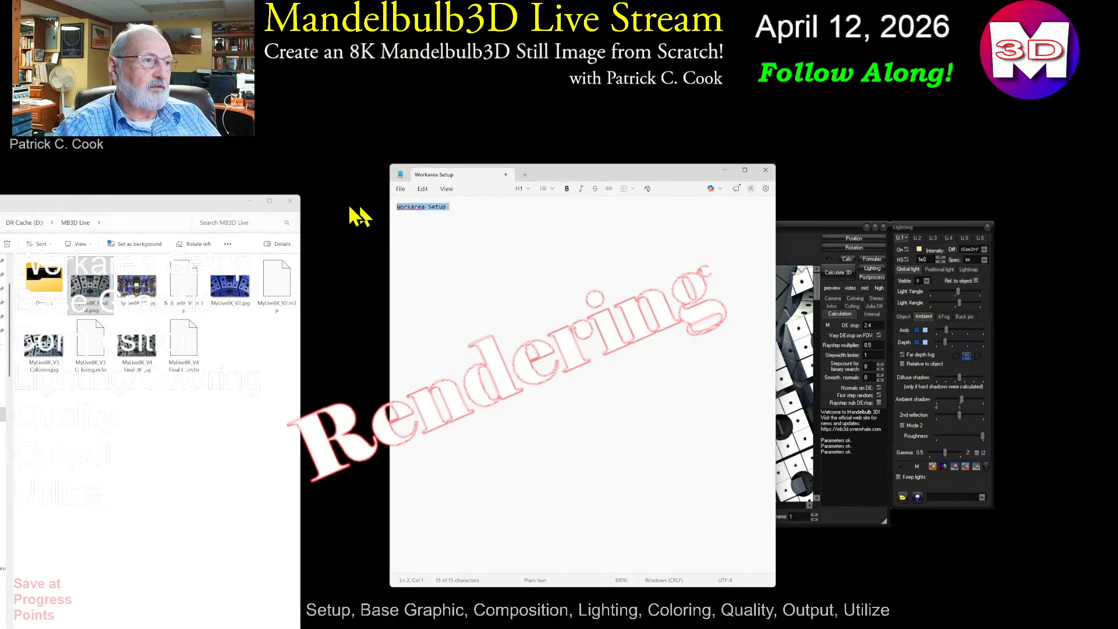
pyautogui.hotkey('ctrl', 'v')
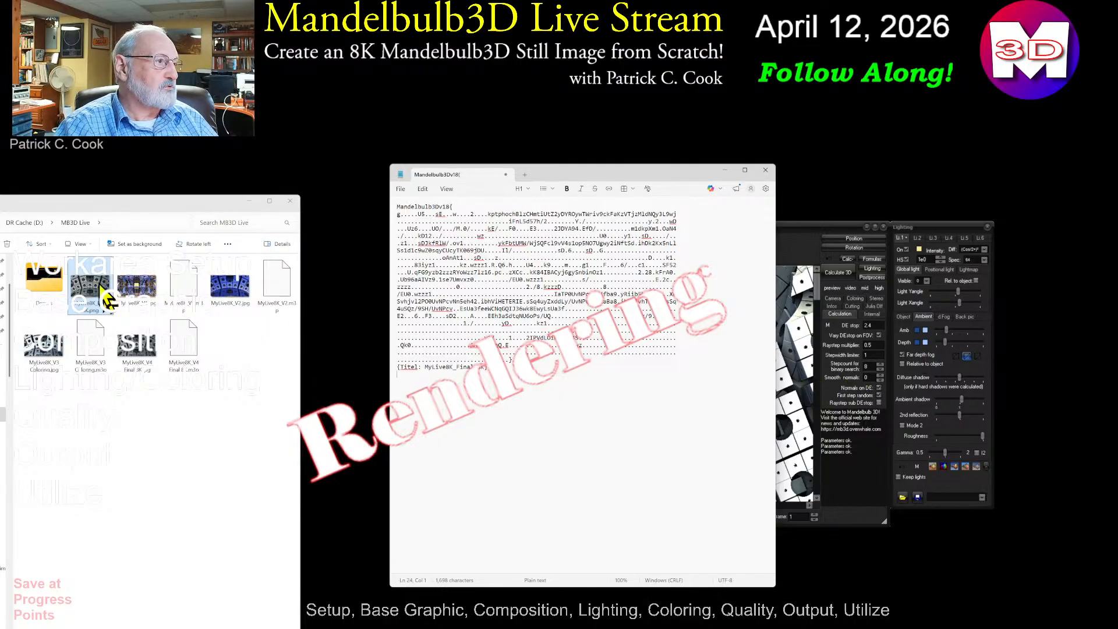
# Step: Paste the copied parameters into the Comments property of MyLive8K_Final 8K.png in the MB3D Live folder and apply the change
pyautogui.moveTo(114, 203); pyautogui.dragTo(179, 192)
pyautogui.moveTo(618, 176); pyautogui.dragTo(842, 210)
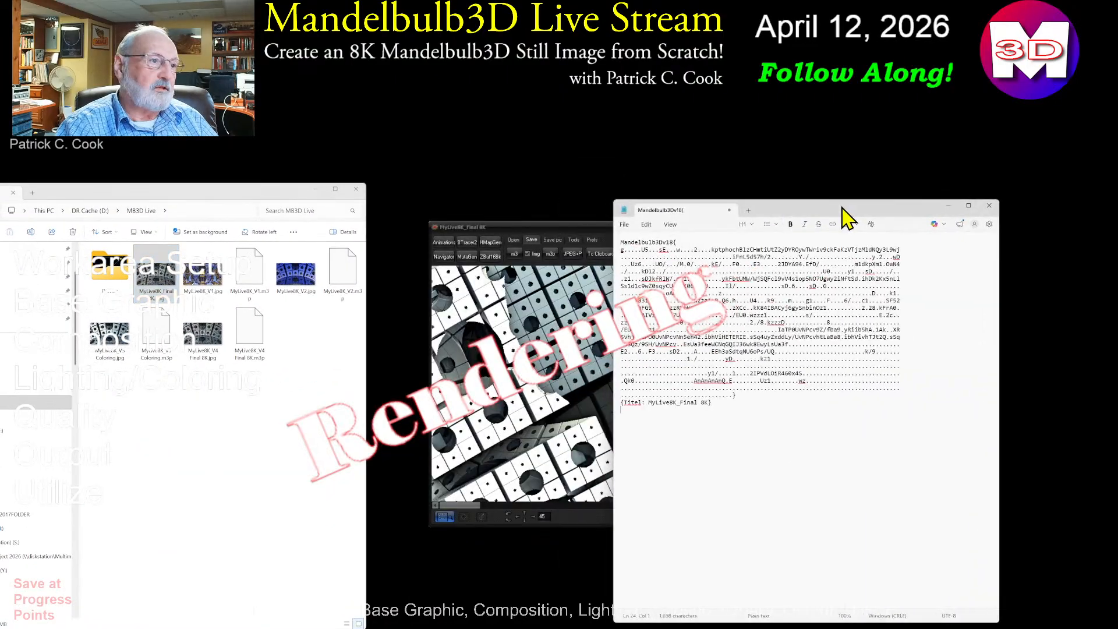
pyautogui.moveTo(291, 202); pyautogui.dragTo(370, 213)
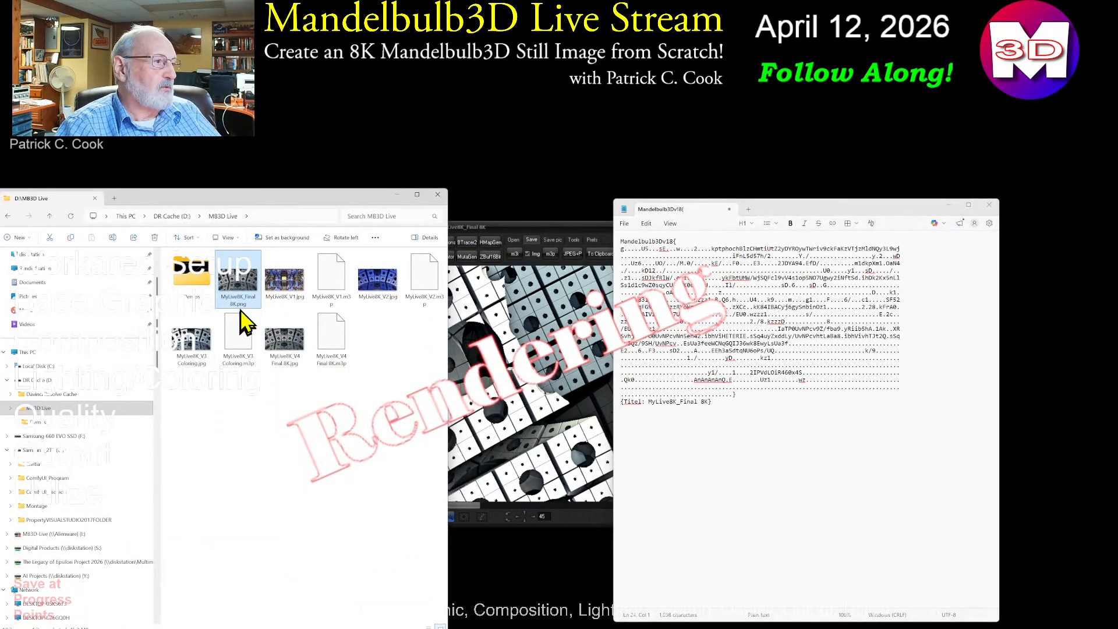
pyautogui.rightClick(244, 279)
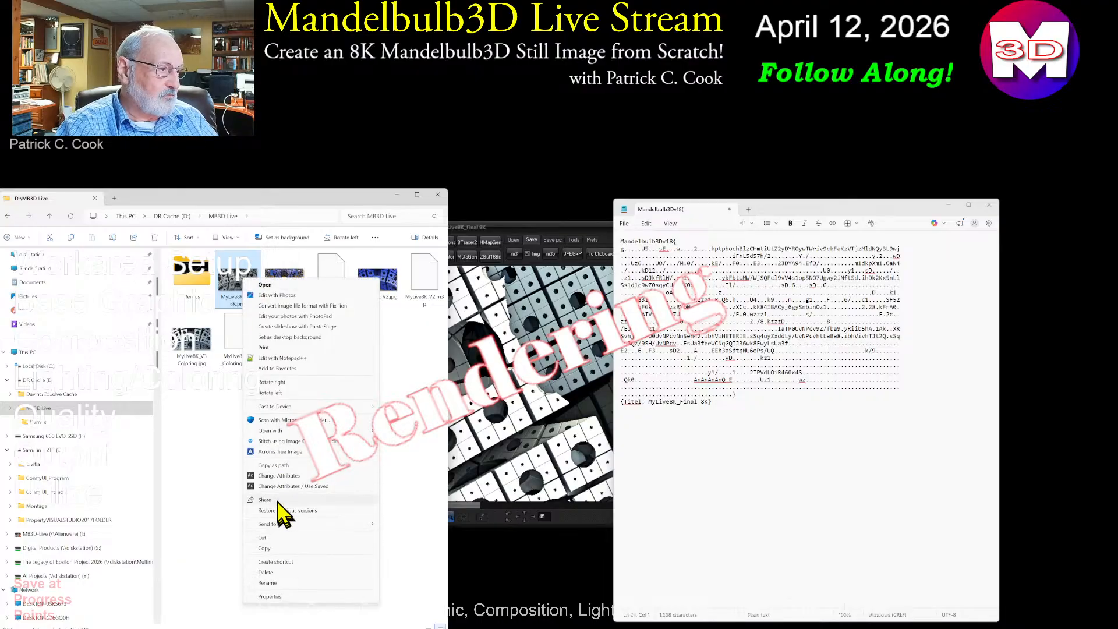
pyautogui.click(274, 598)
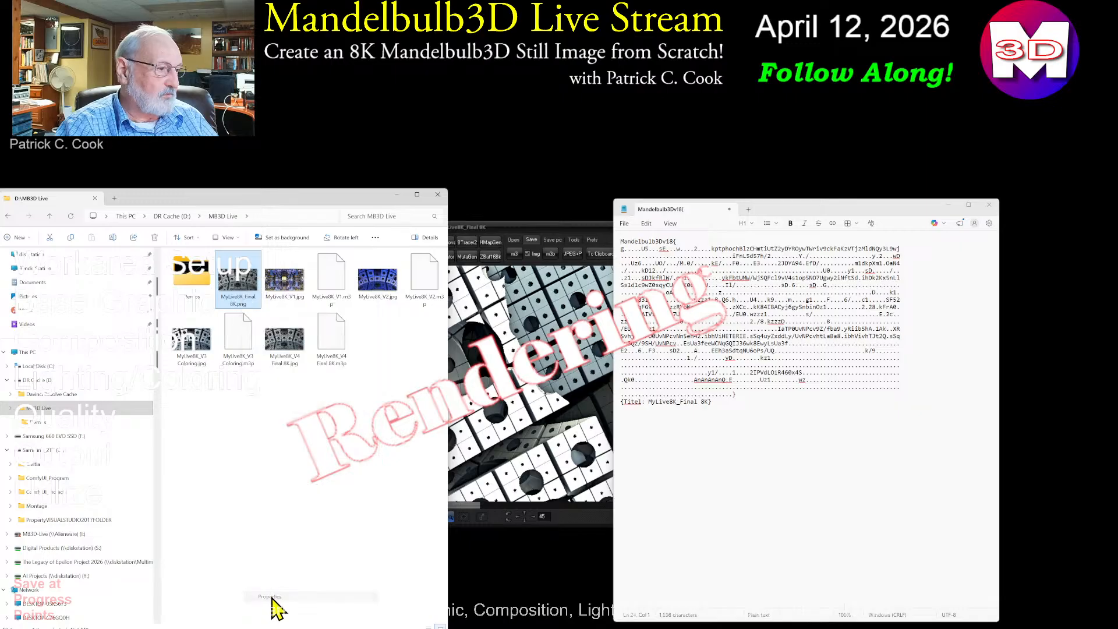
pyautogui.click(345, 299)
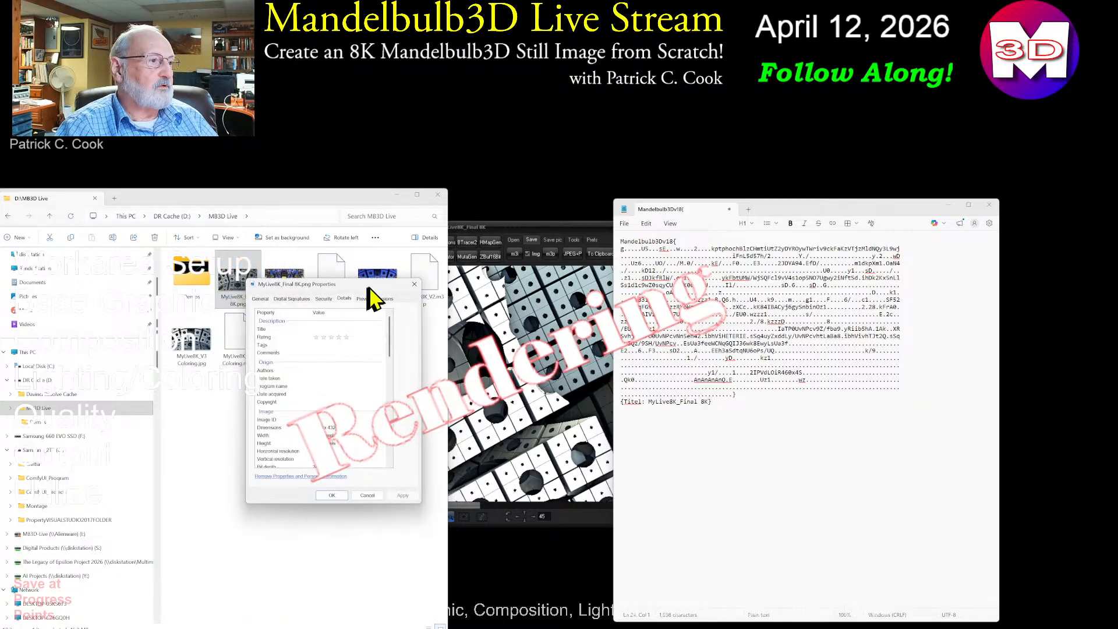
pyautogui.moveTo(374, 291); pyautogui.dragTo(554, 154)
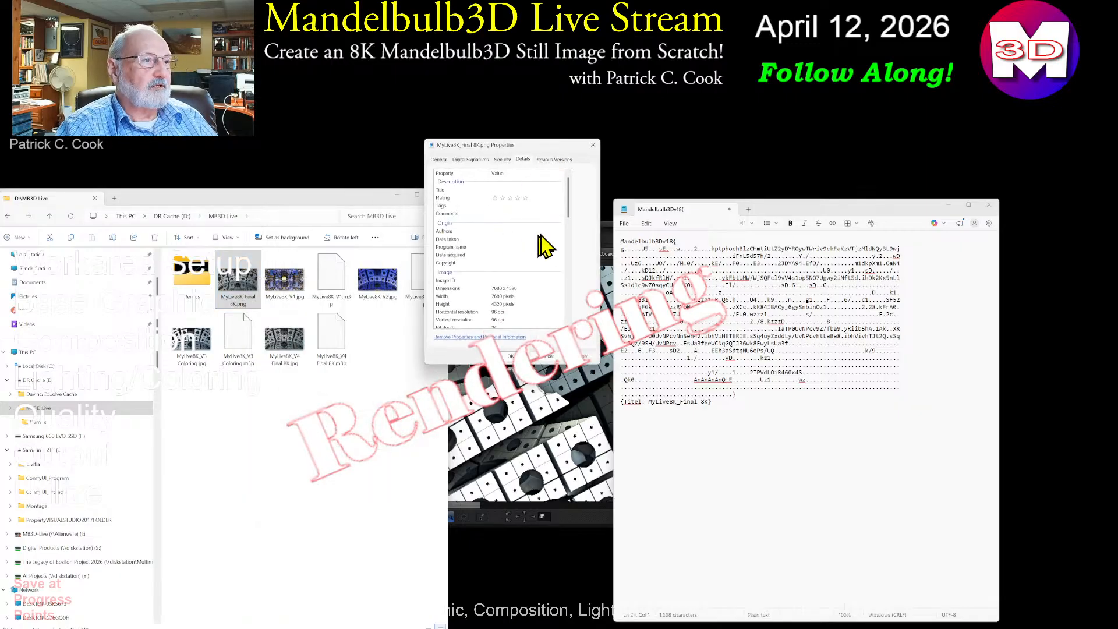
pyautogui.click(515, 213)
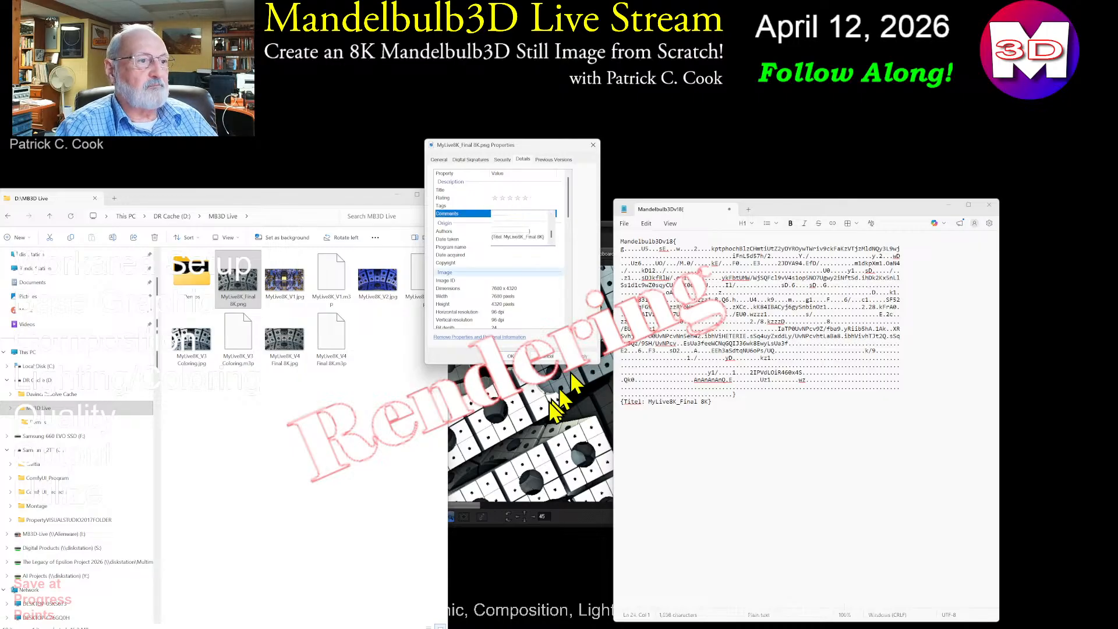
pyautogui.click(512, 357)
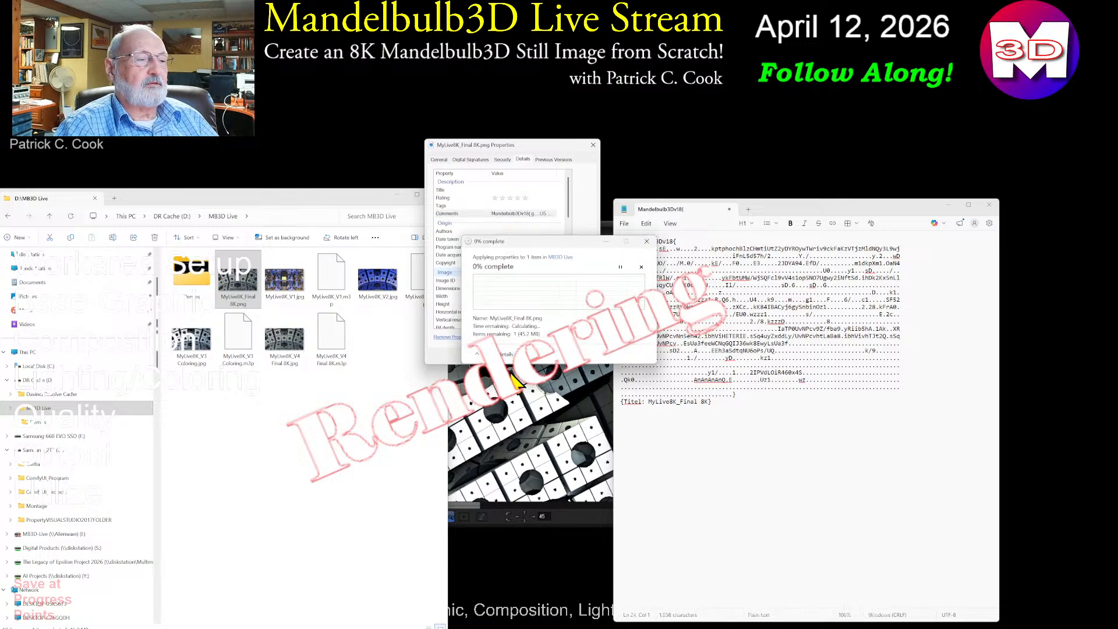
# Step: Close the note containing the parameter text, and close Mandelbulb3D
pyautogui.moveTo(785, 256); pyautogui.dragTo(797, 407)
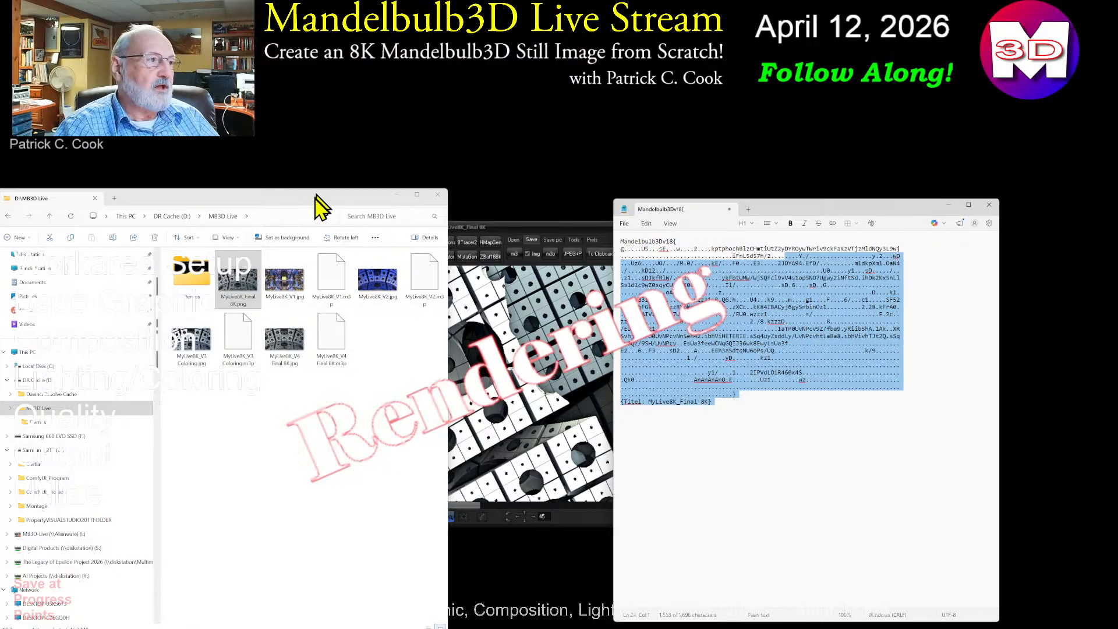
pyautogui.moveTo(315, 195); pyautogui.dragTo(132, 220)
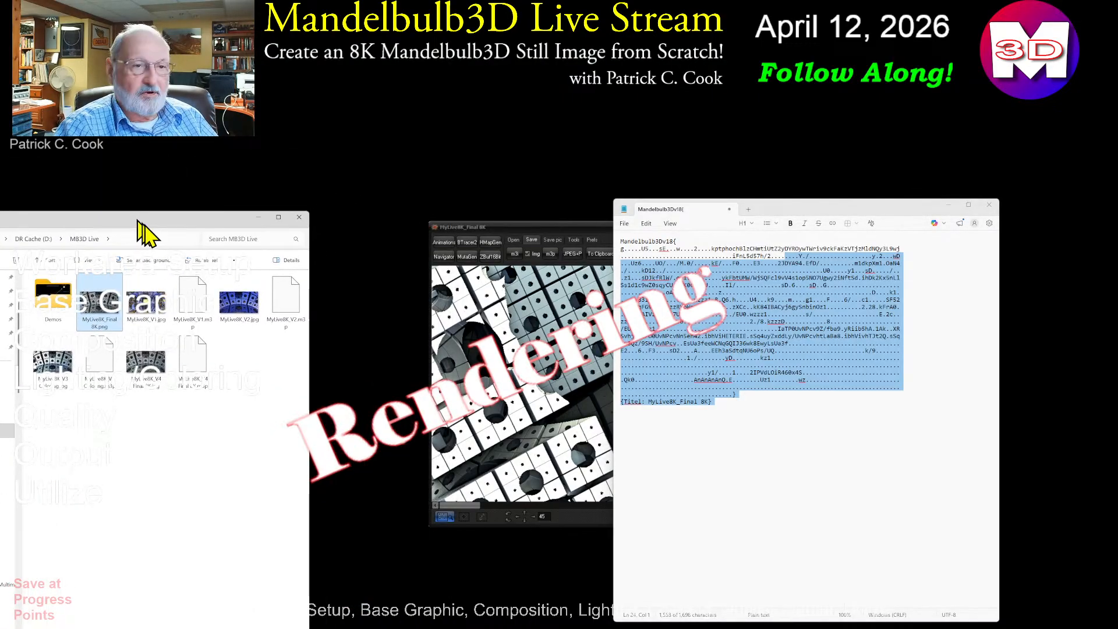
pyautogui.moveTo(812, 210); pyautogui.dragTo(632, 213)
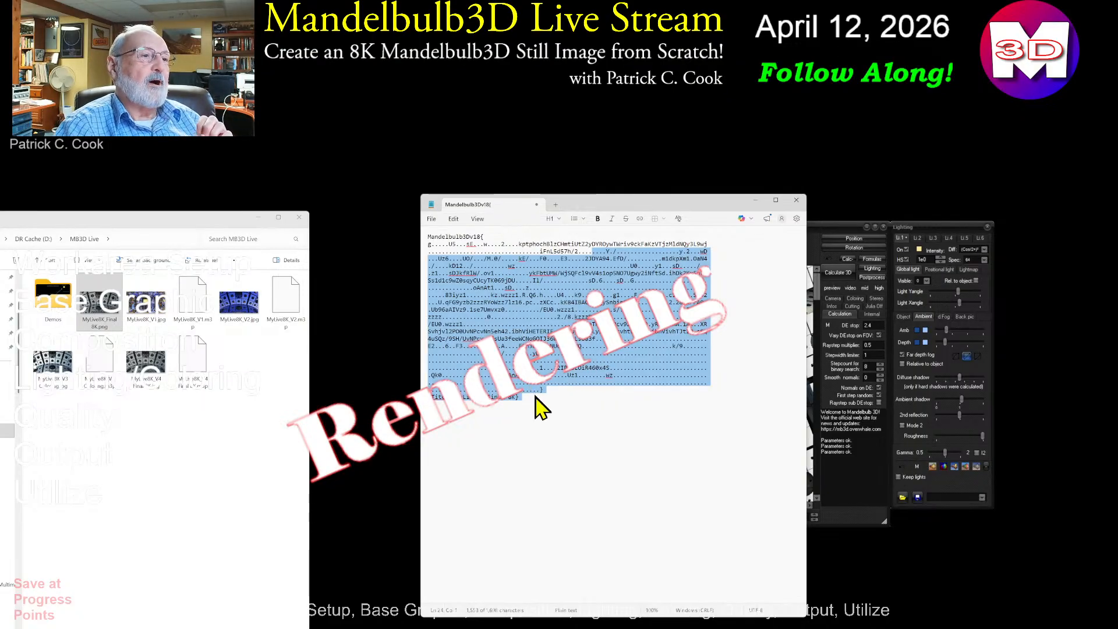
pyautogui.click(796, 200)
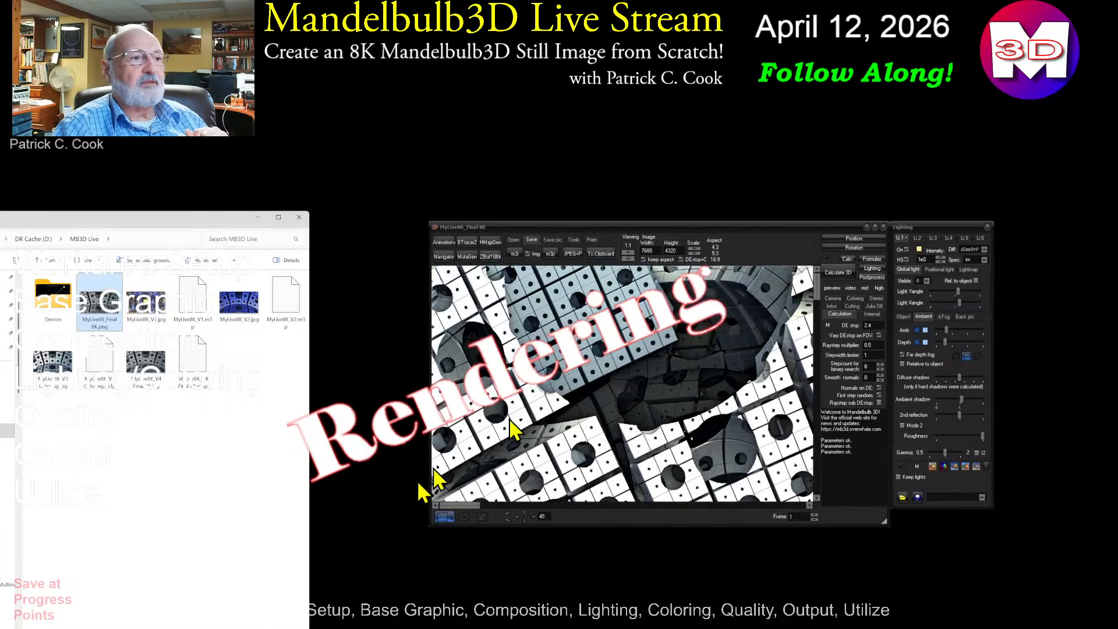
pyautogui.click(884, 230)
pyautogui.click(883, 228)
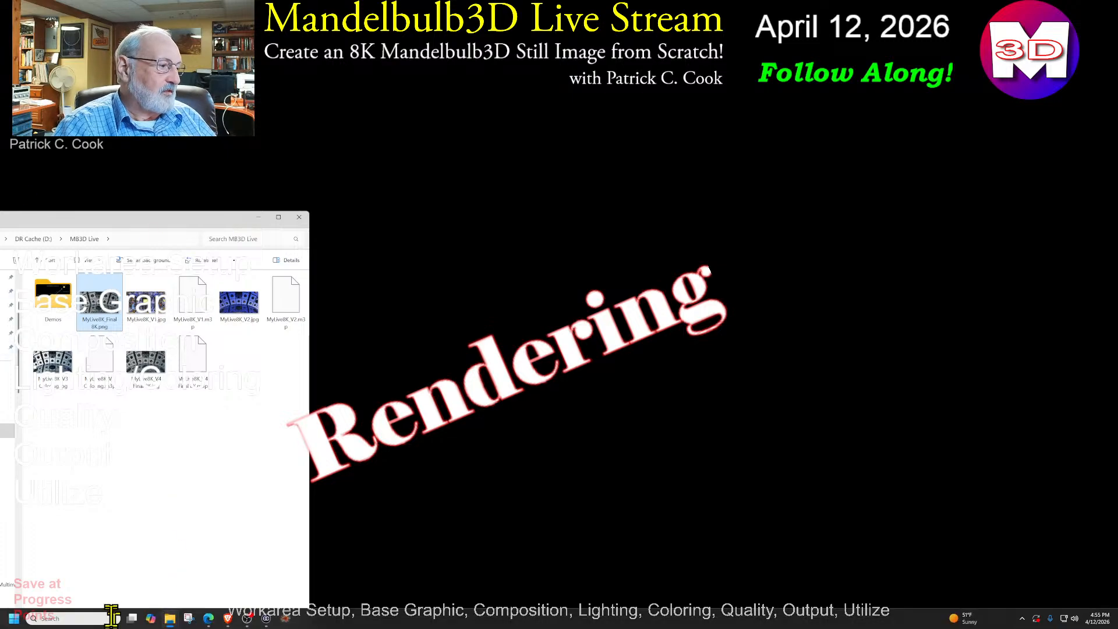
# Step: Reopen Notepad with the Mandelbulb3D parameter text
pyautogui.click(101, 617)
pyautogui.write('note')
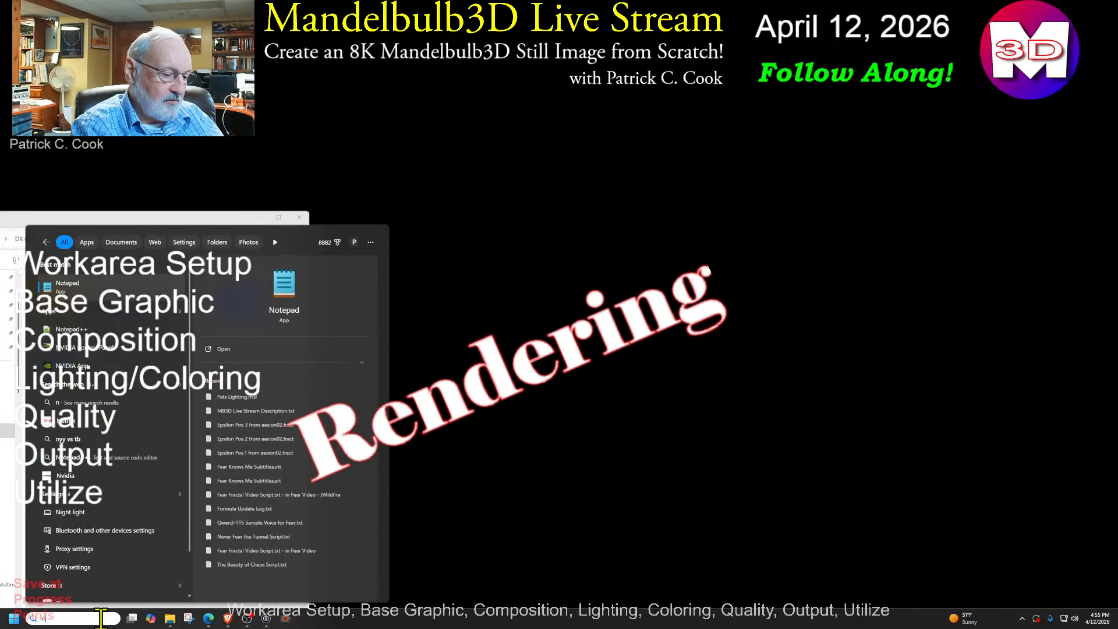
pyautogui.click(73, 285)
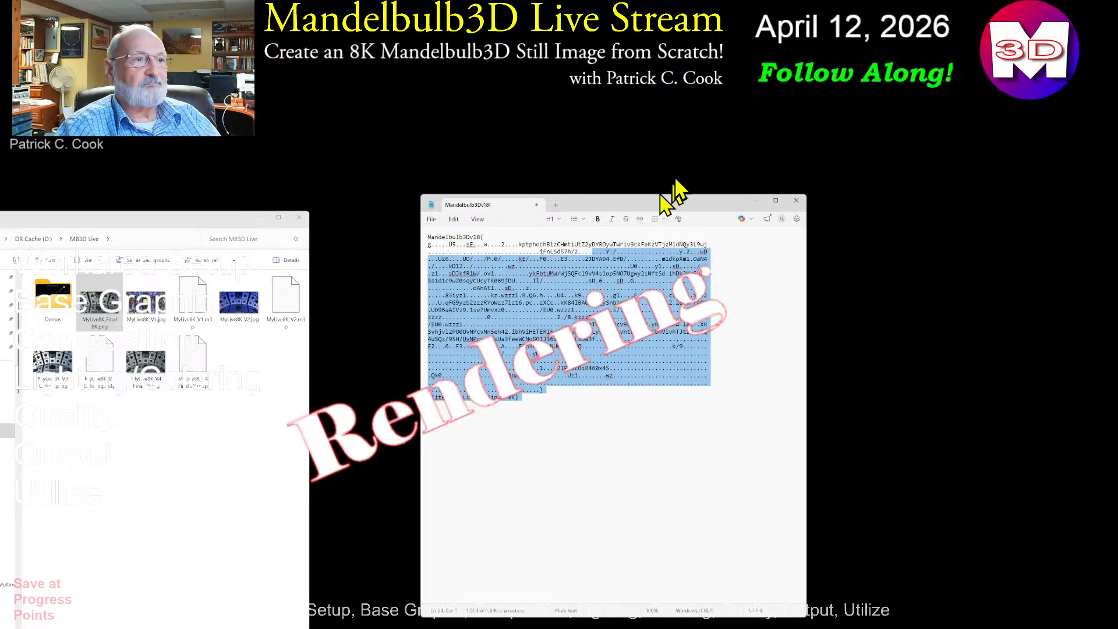
# Step: Replace all the parameter text in Notepad with repeated lines of "hello"
pyautogui.click(560, 390)
pyautogui.hotkey('ctrl', 'a')
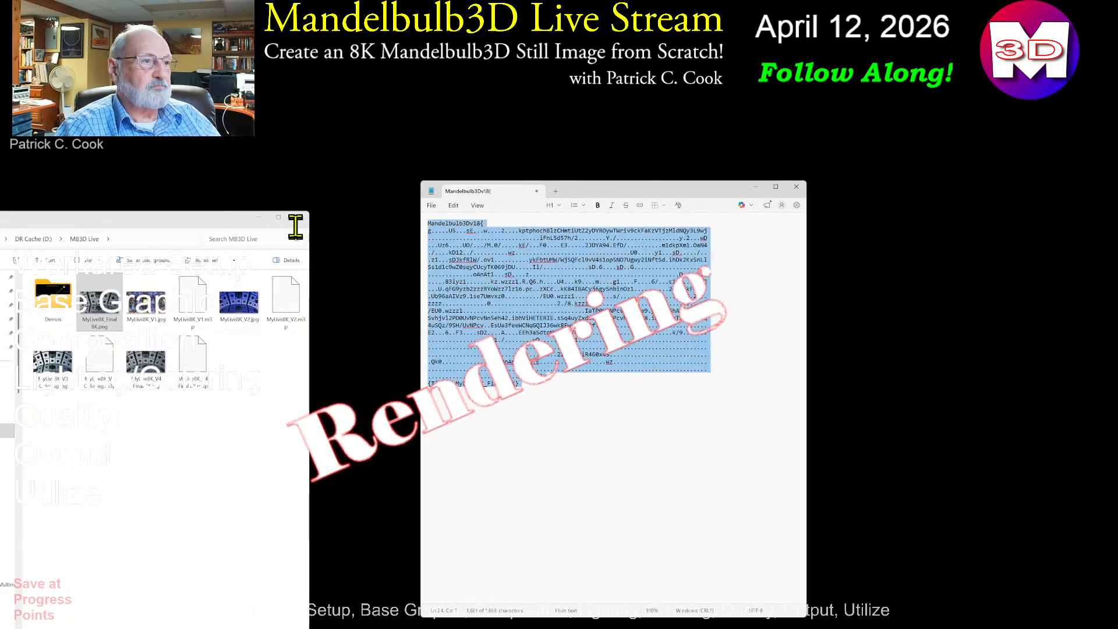
pyautogui.write('hello')
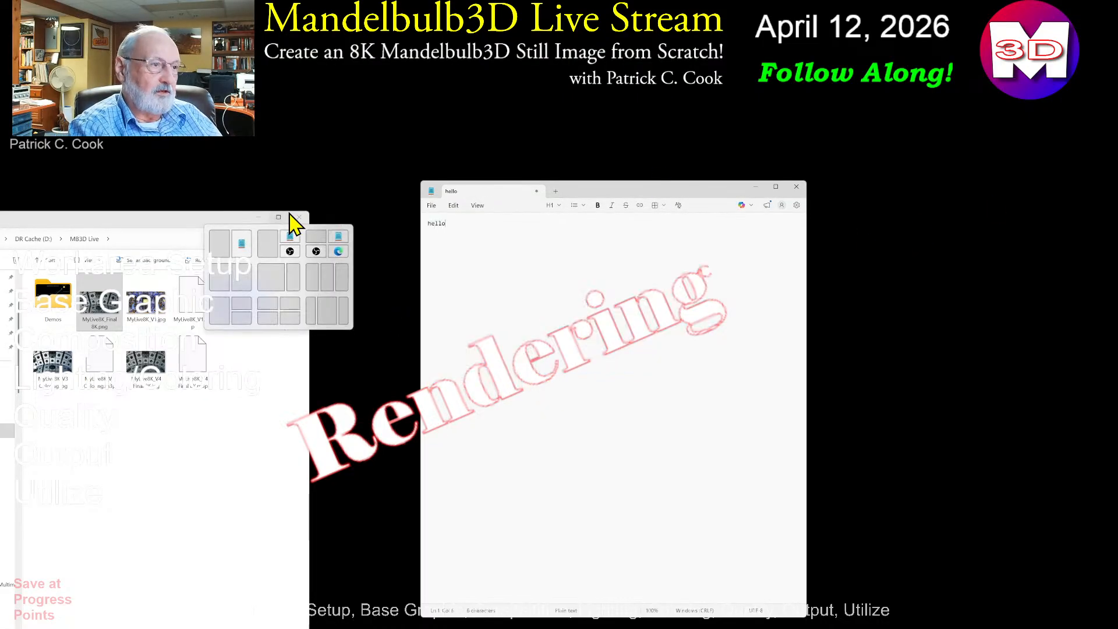
pyautogui.hotkey('ctrl', 'a')
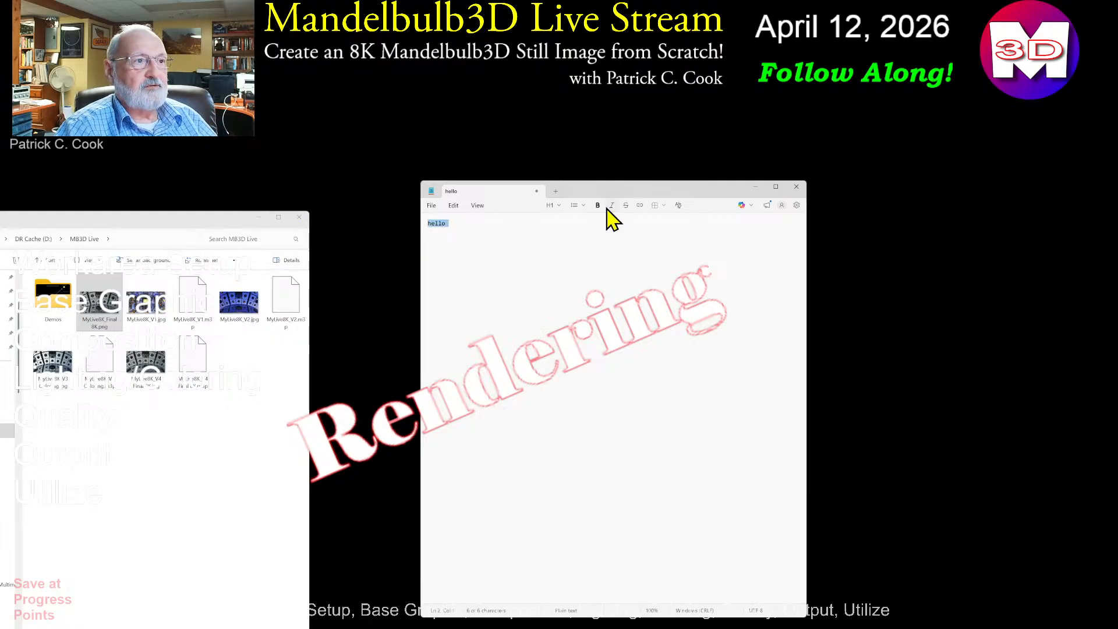
pyautogui.click(461, 228)
pyautogui.hotkey('ctrl', 'a')
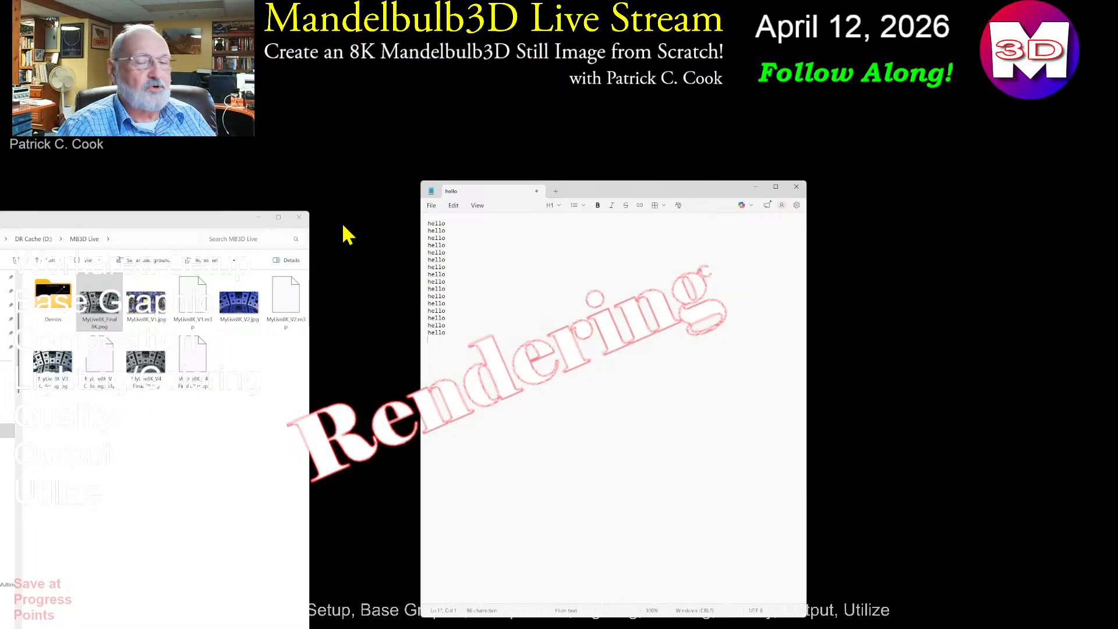
# Step: Move the Notepad window lower on the desktop and reopen Mandelbulb3D
pyautogui.moveTo(687, 193); pyautogui.dragTo(780, 400)
pyautogui.moveTo(251, 626)
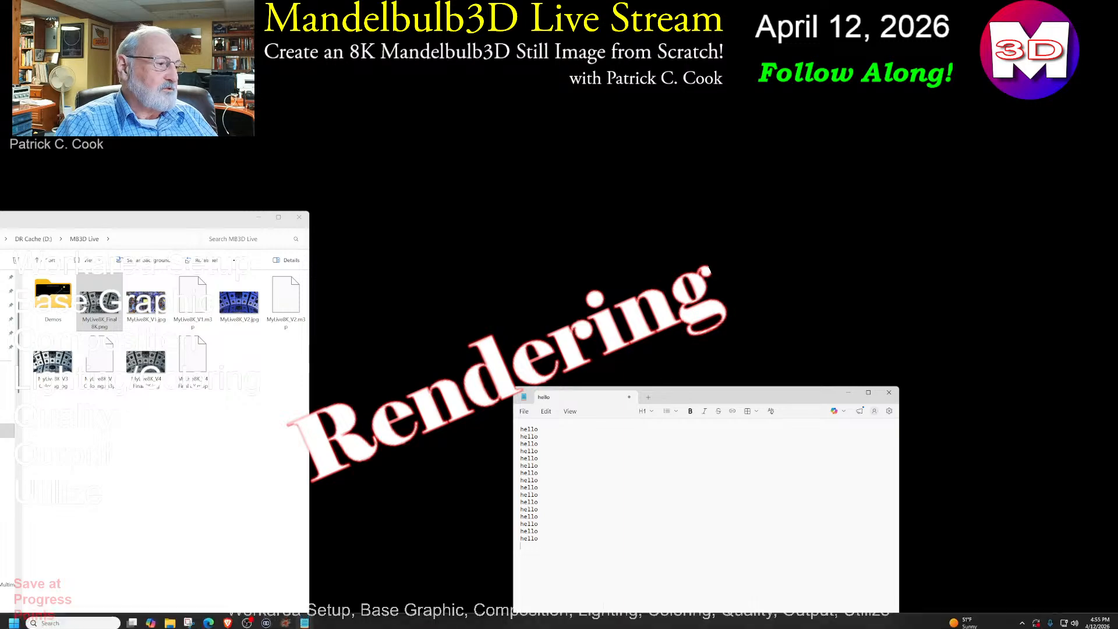
pyautogui.click(287, 619)
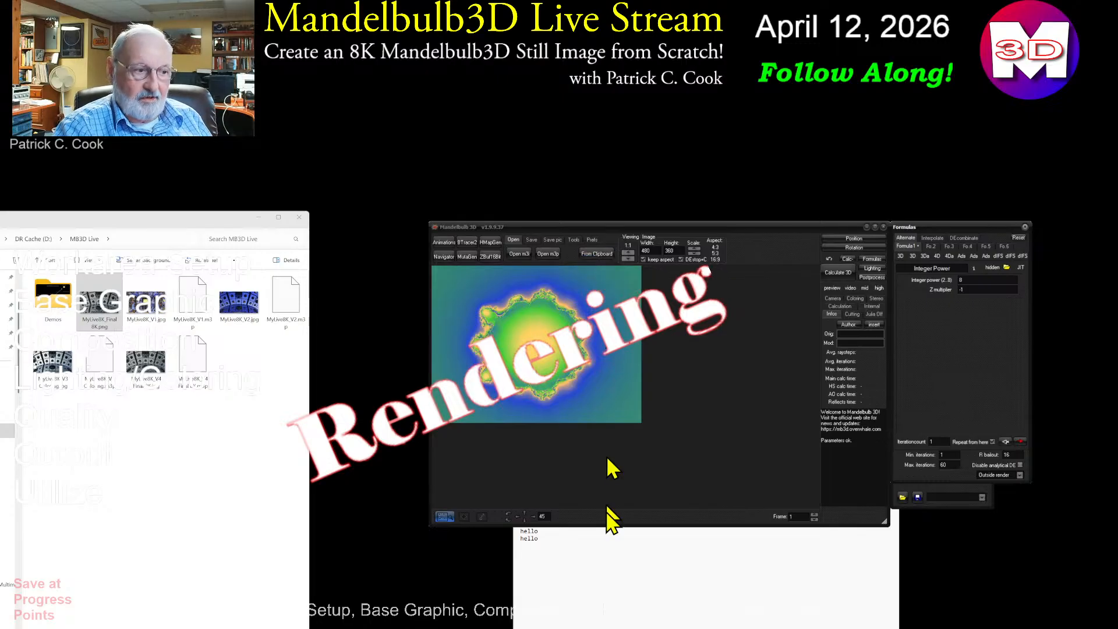
# Step: Copy the "hello" lines, try to load them into Mandelbulb3D from the clipboard, and close the text parameters dialog
pyautogui.click(594, 562)
pyautogui.moveTo(593, 561); pyautogui.dragTo(518, 428)
pyautogui.click(797, 227)
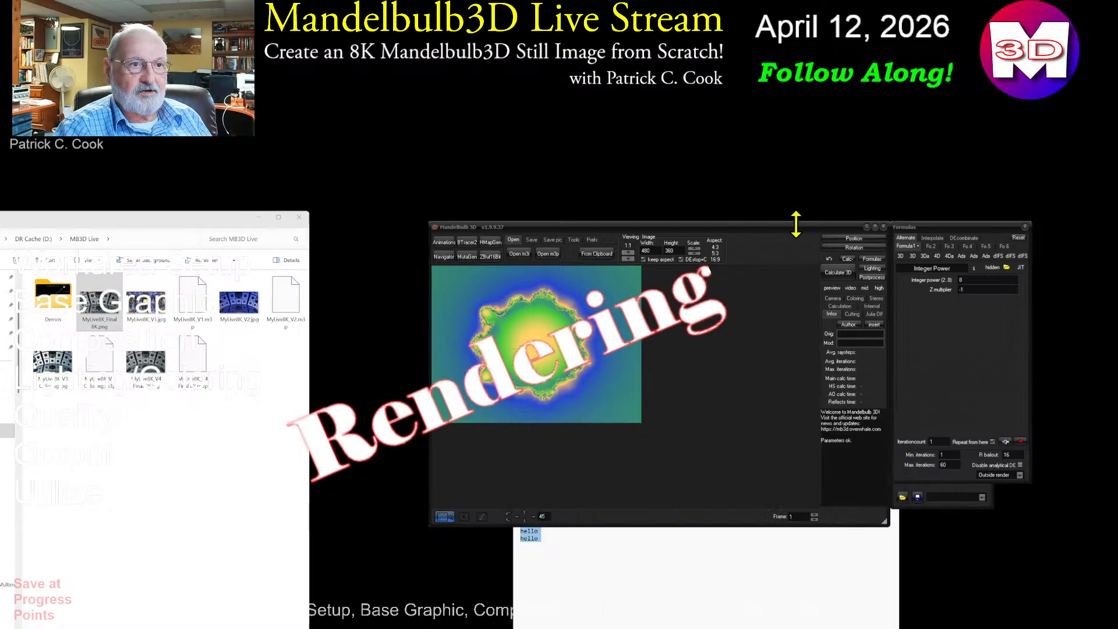
pyautogui.click(605, 250)
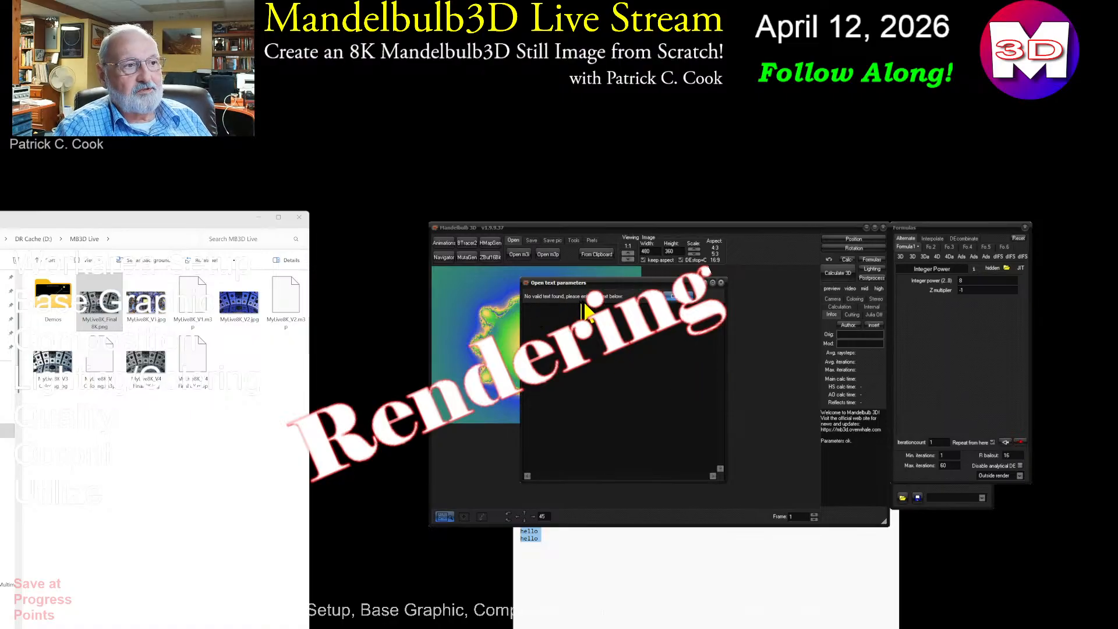
pyautogui.click(721, 283)
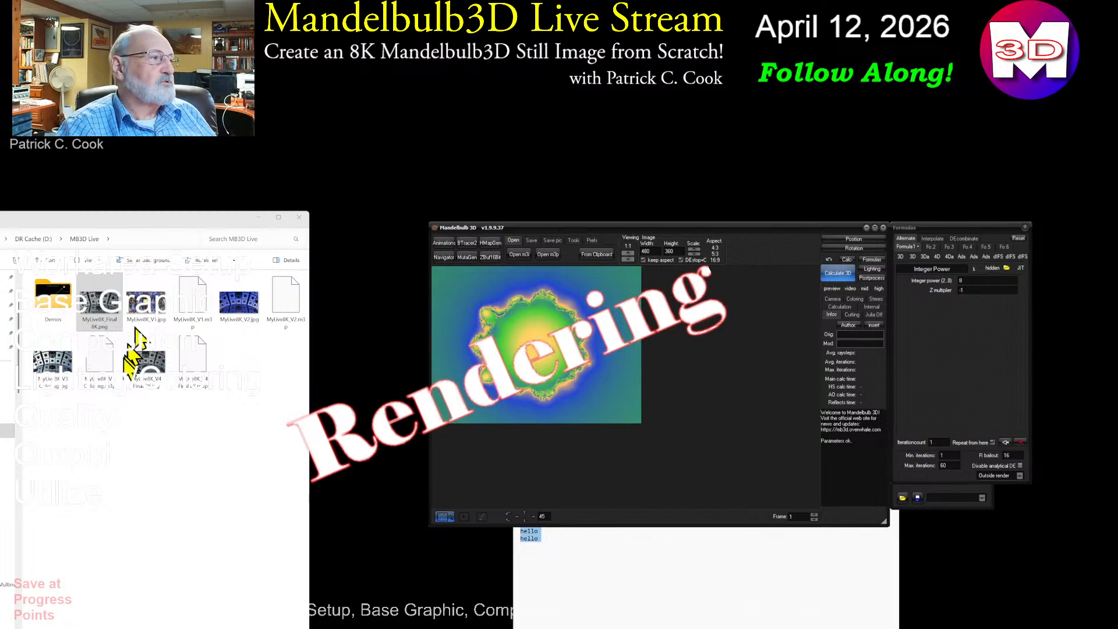
# Step: Copy the Comments property of MyLive8K_Final 8K.png in the MB3D Live folder and paste it over the selected "hello" lines in Notepad
pyautogui.rightClick(105, 306)
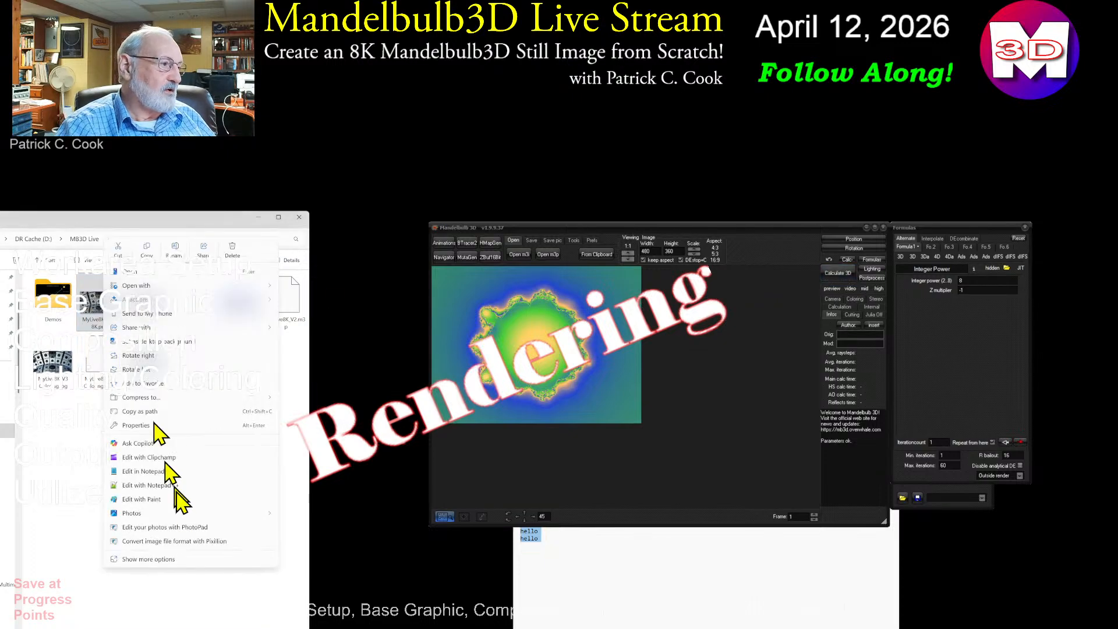
pyautogui.click(141, 426)
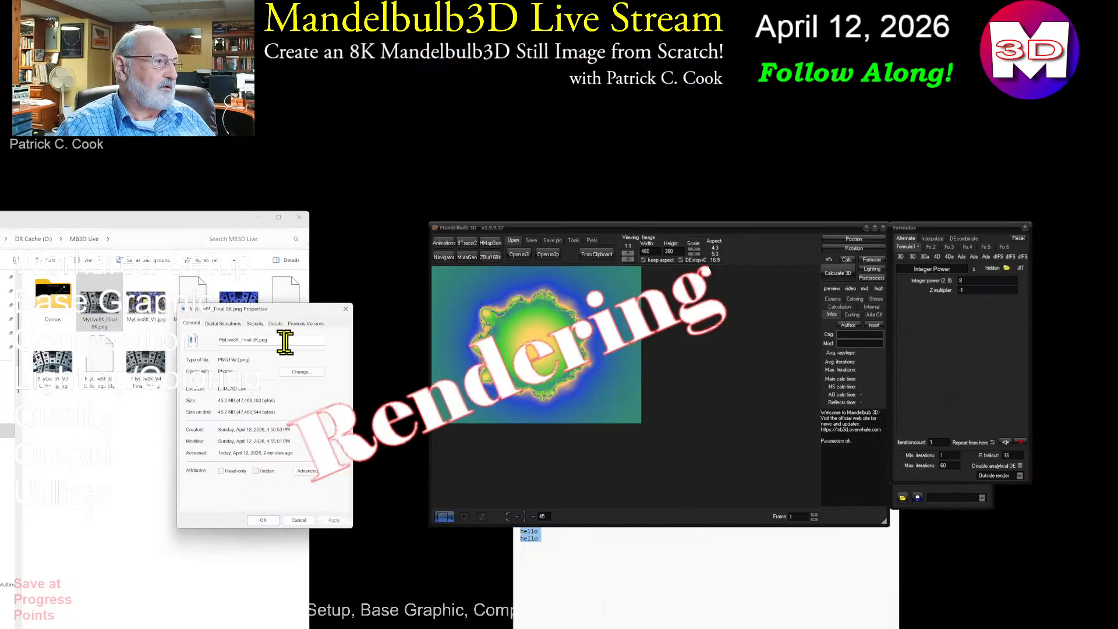
pyautogui.click(276, 323)
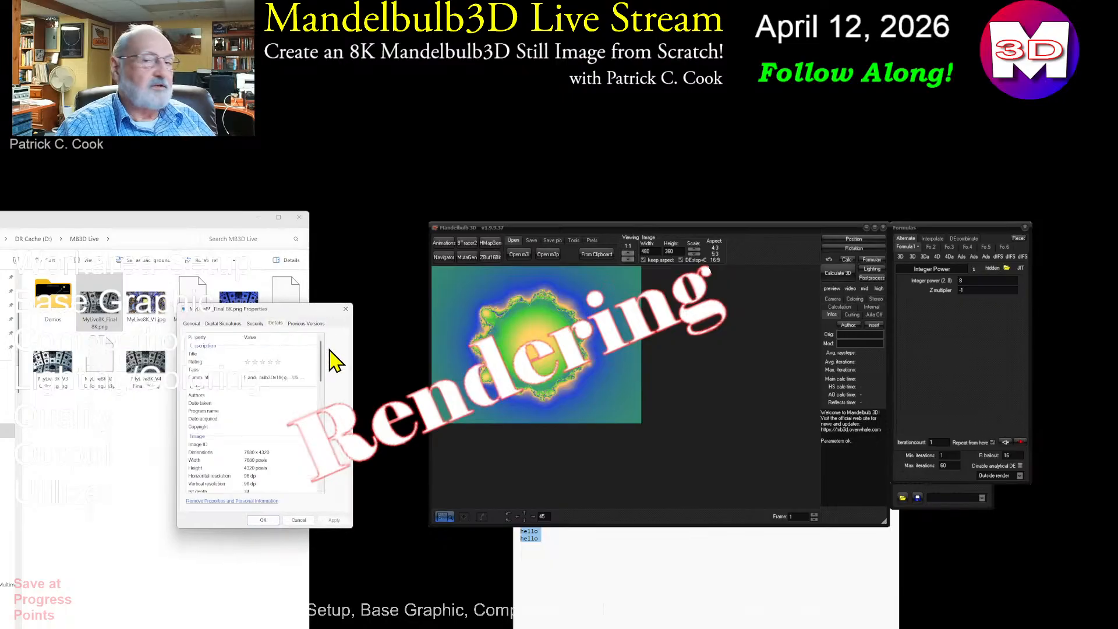
pyautogui.click(283, 378)
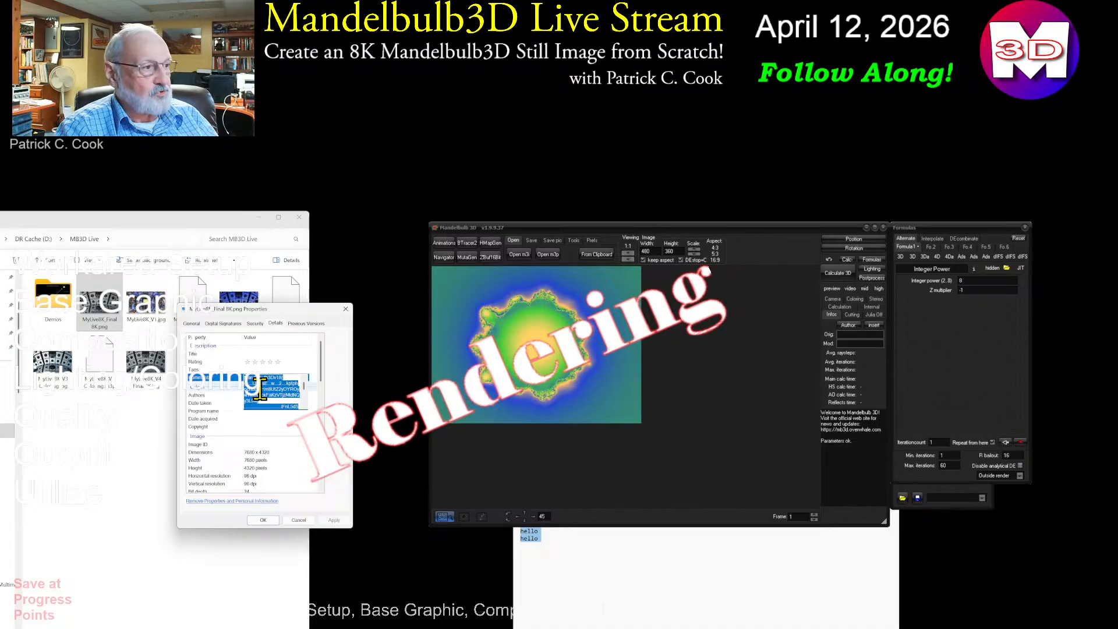
pyautogui.click(641, 527)
pyautogui.hotkey('ctrl', 'v')
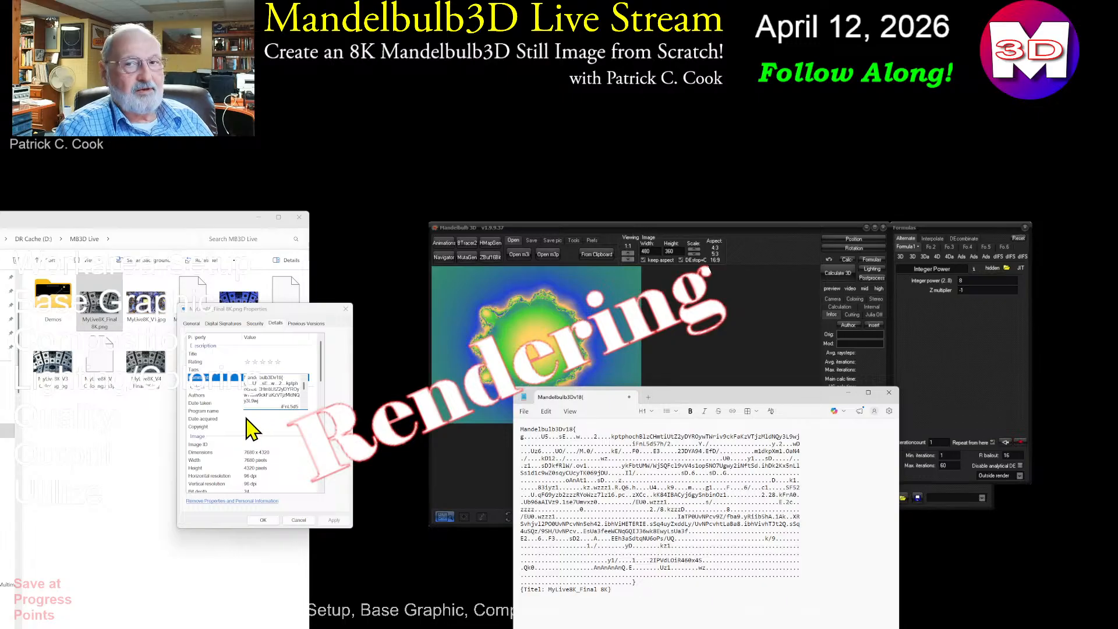
# Step: Load the copied parameters into Mandelbulb3D from the clipboard and calculate the 3D image
pyautogui.click(773, 226)
pyautogui.click(596, 254)
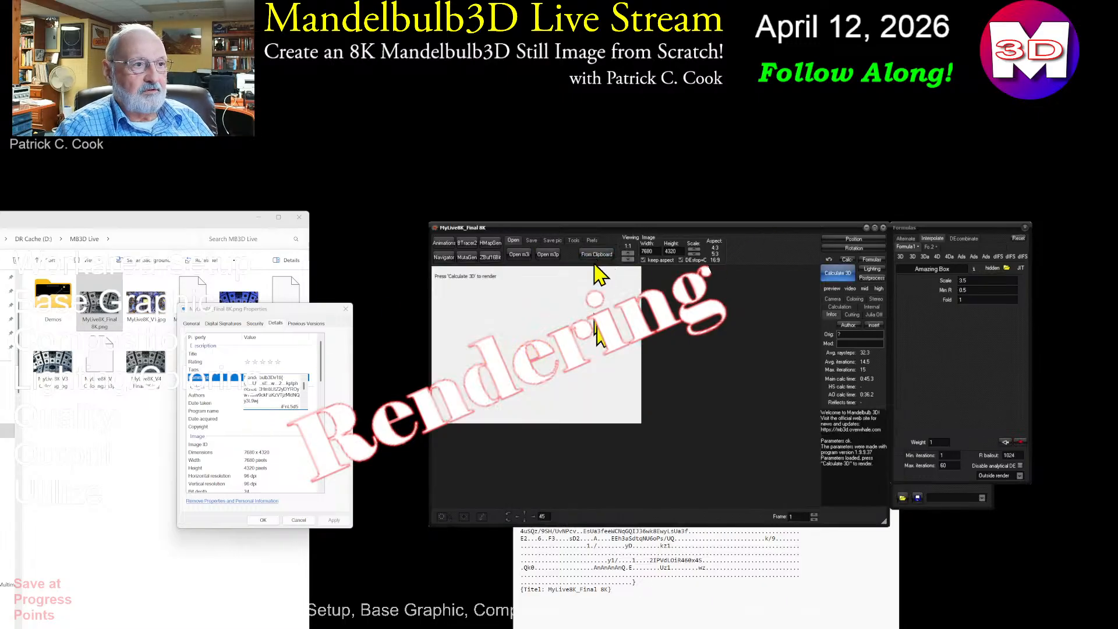
pyautogui.click(836, 273)
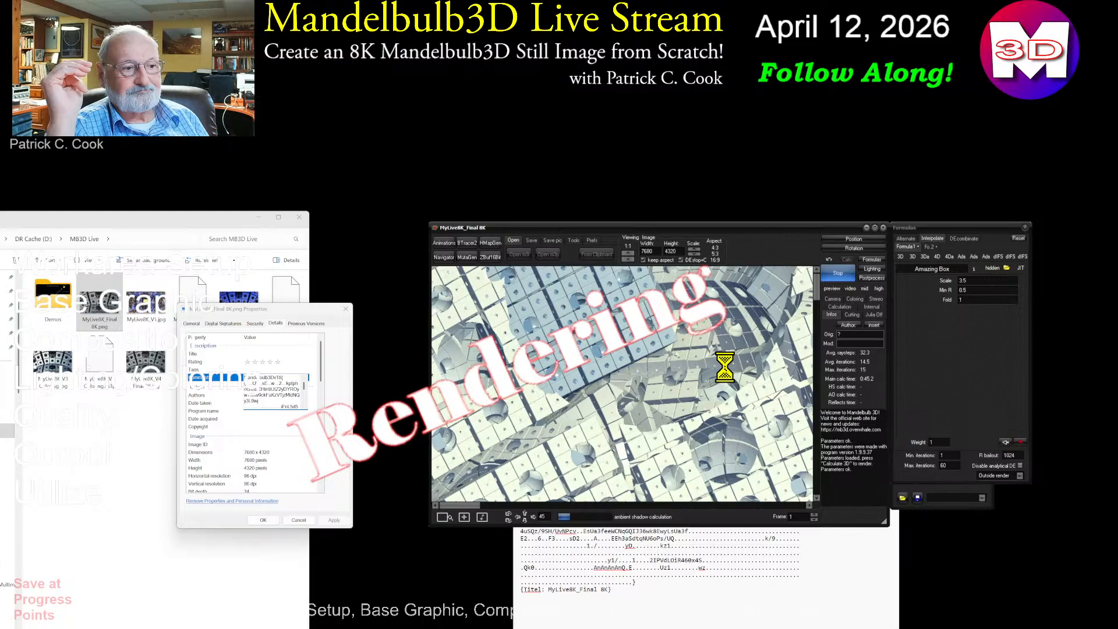
# Step: Close the PNG's properties without changes, then close the MB3D Live folder and the Notepad note
pyautogui.click(299, 520)
pyautogui.moveTo(225, 228); pyautogui.dragTo(262, 213)
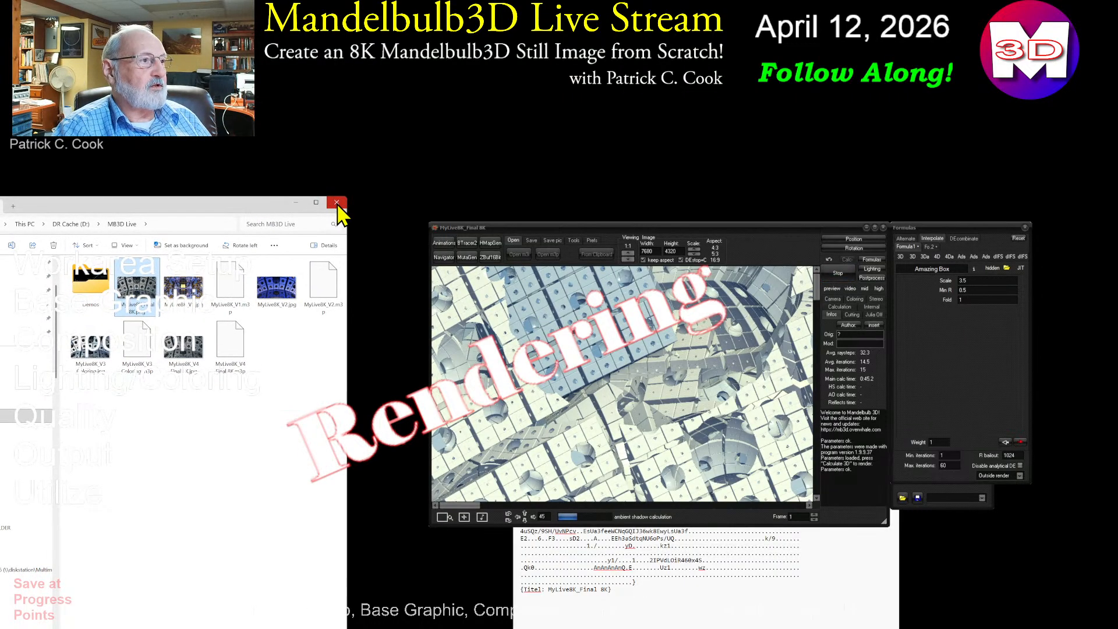
pyautogui.click(337, 202)
pyautogui.click(890, 579)
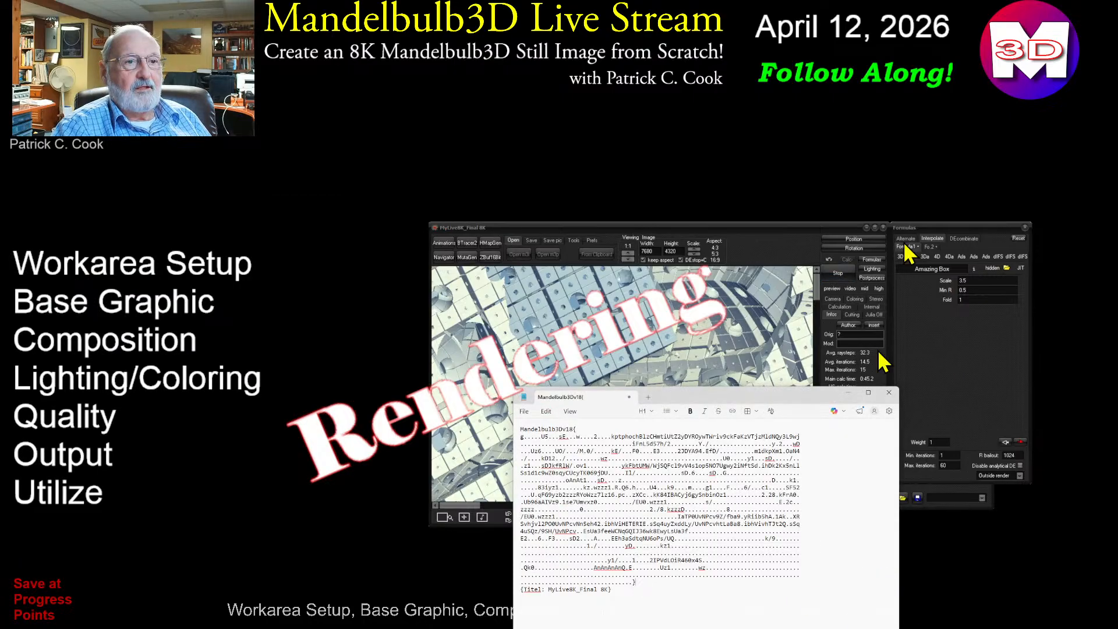
pyautogui.click(890, 393)
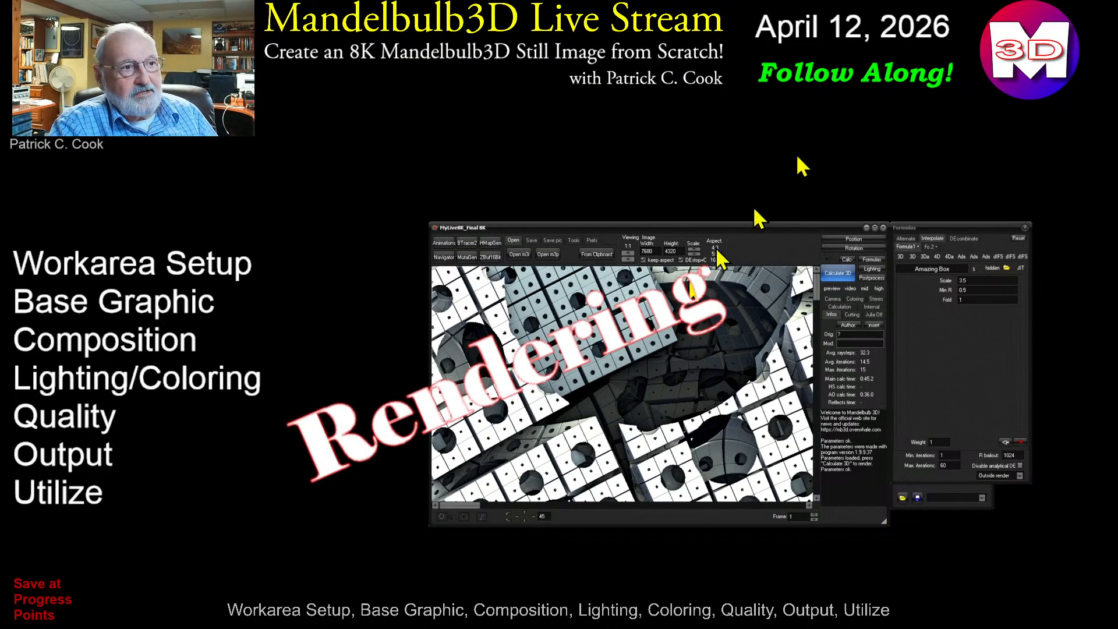
# Step: View the whole render at 1:9 scale and review the Internal thread settings and the Calculation settings
pyautogui.click(628, 260)
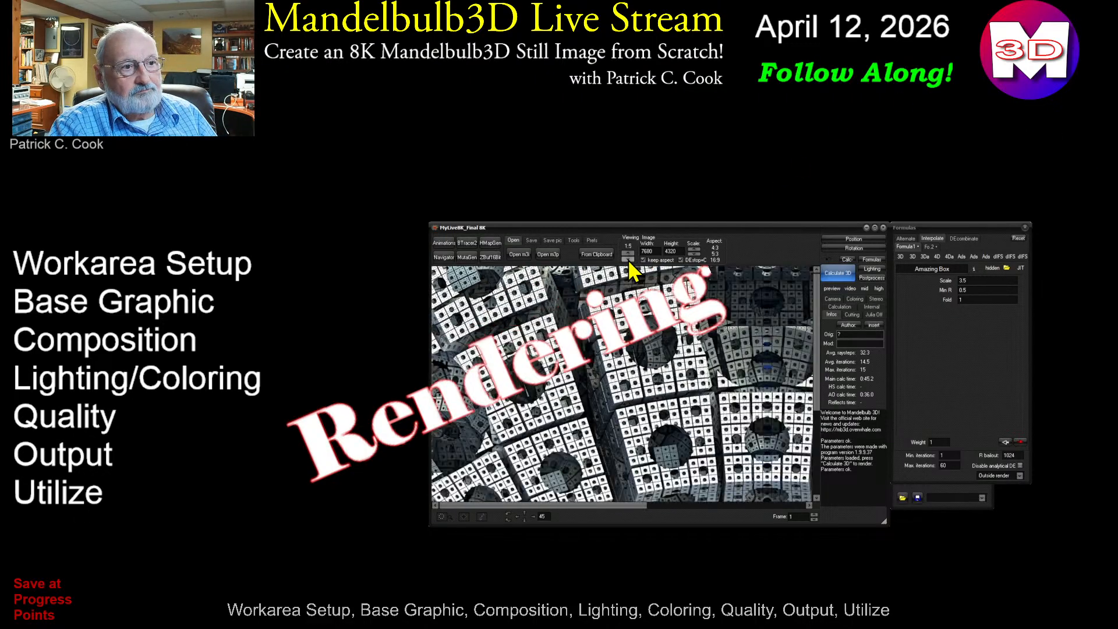
pyautogui.click(628, 260)
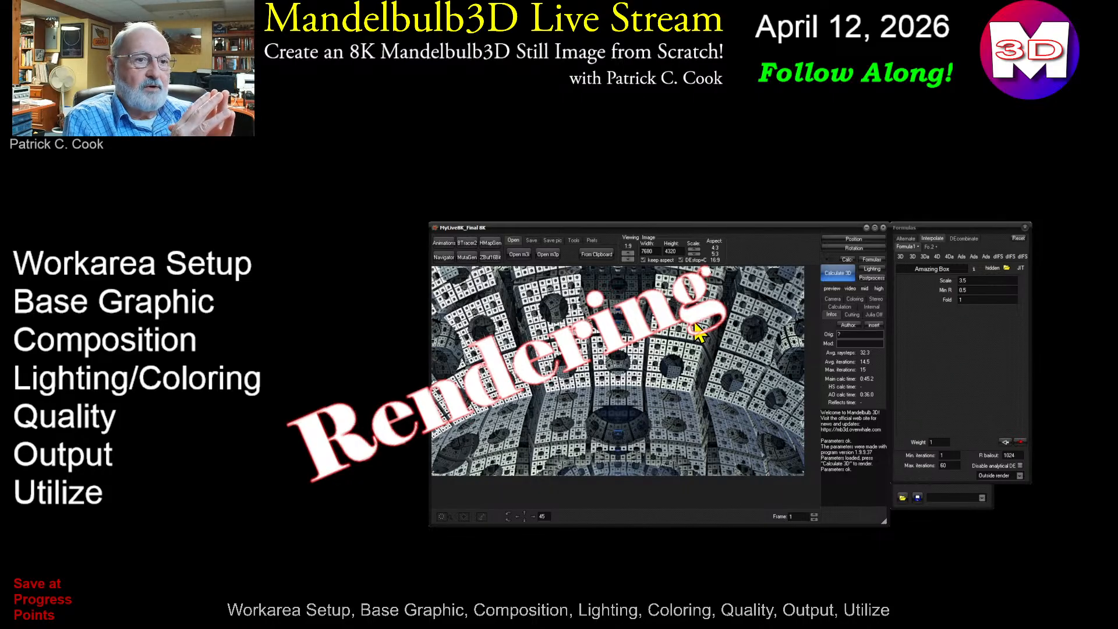
pyautogui.click(872, 306)
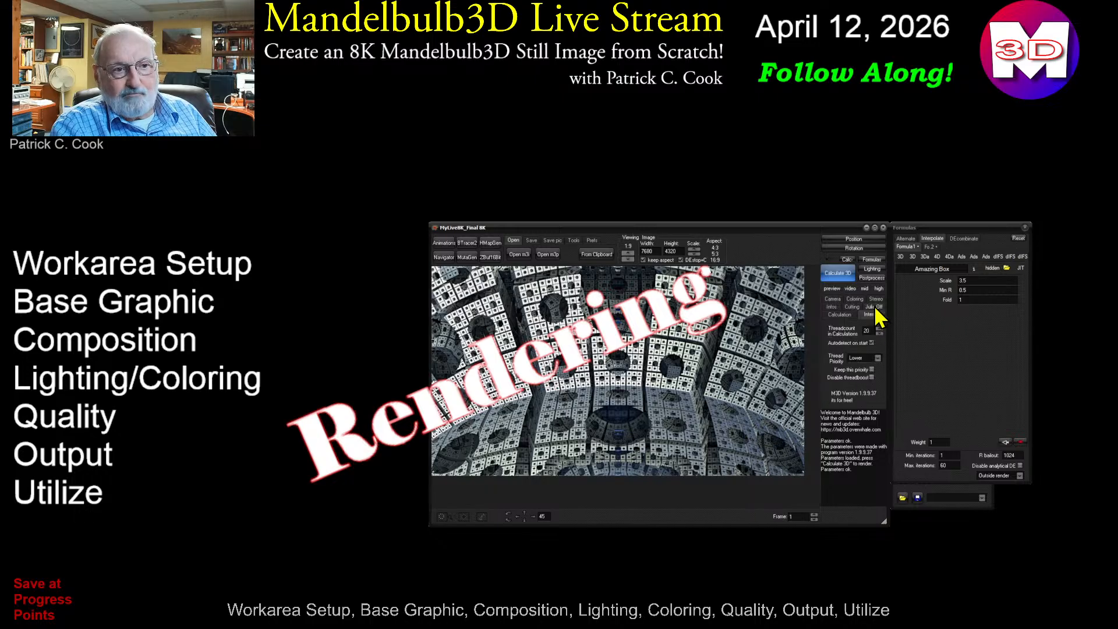
pyautogui.click(872, 358)
pyautogui.click(860, 365)
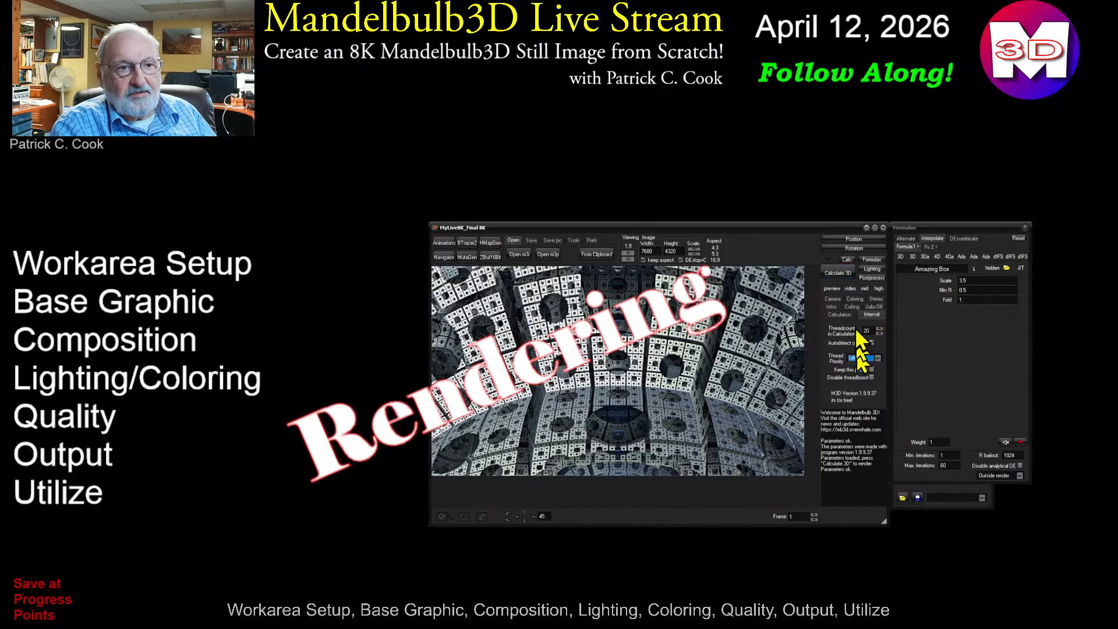
pyautogui.click(840, 314)
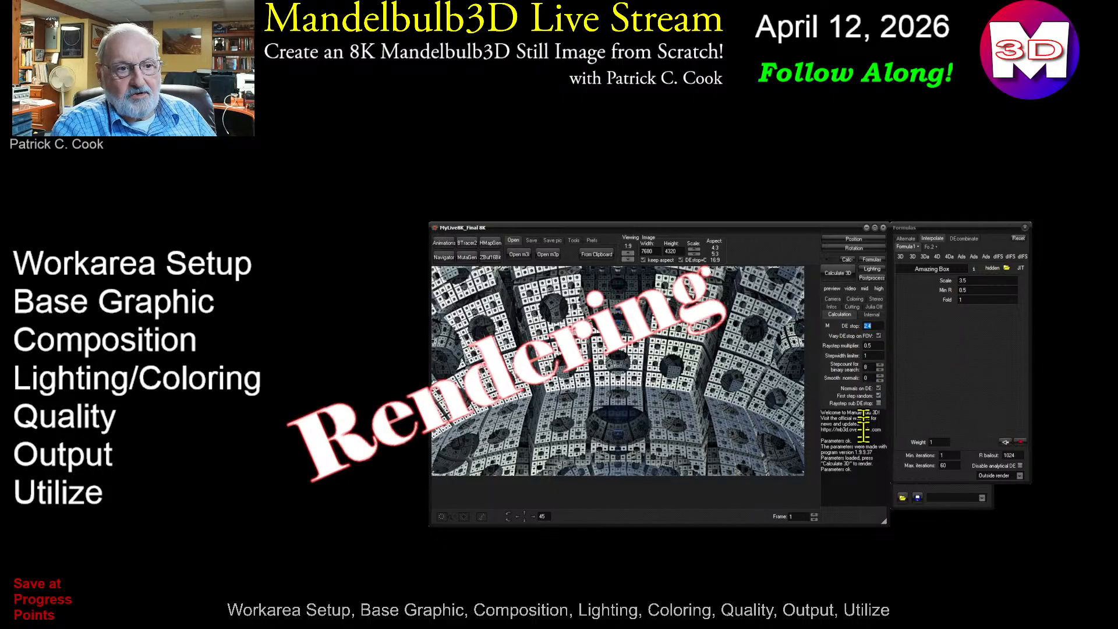